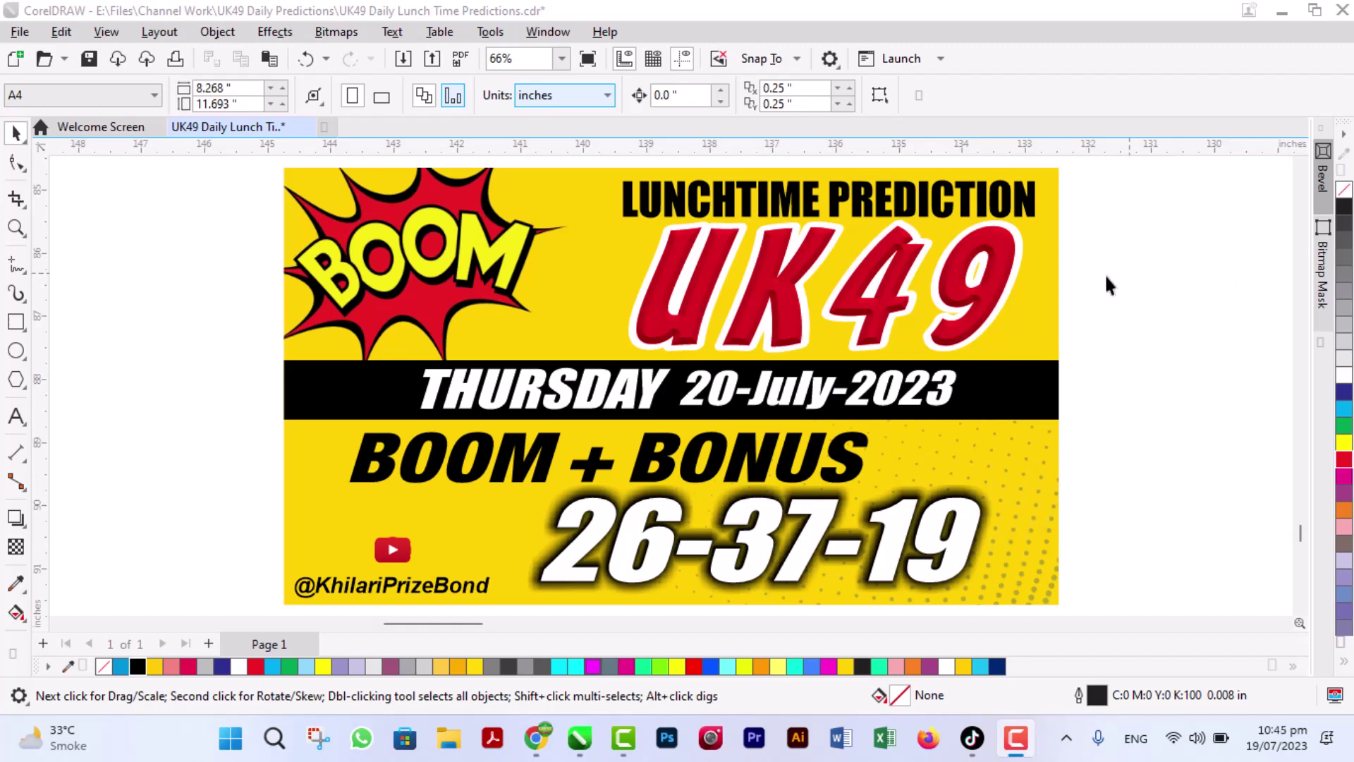
Examine the Thursday 20-July-2023 banner, the Wednesday Hot Ideas Prediction numbers and the adjacent lunchtime result.
{"action": "scroll", "coordinate": [341, 607], "scroll_direction": "up", "scroll_amount": 4}
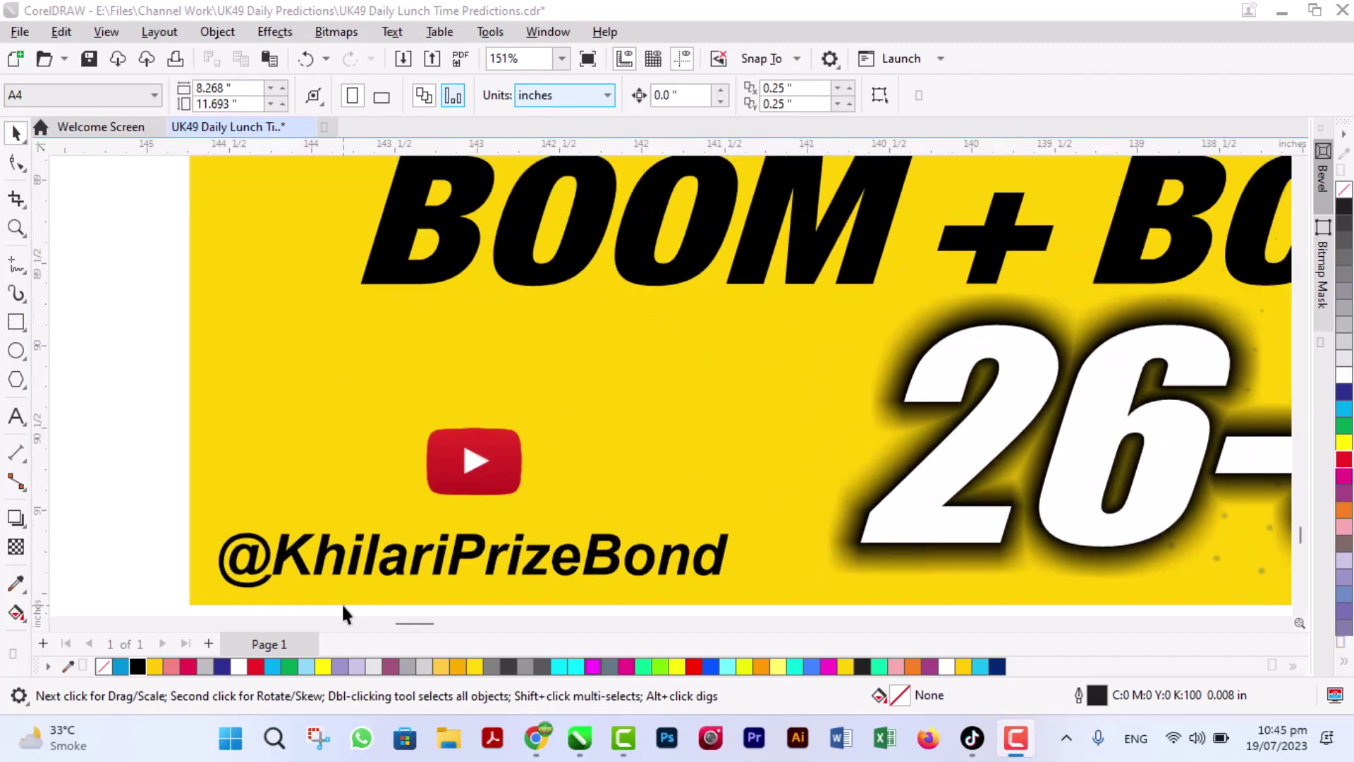
{"action": "scroll", "coordinate": [289, 581], "scroll_direction": "up", "scroll_amount": 1}
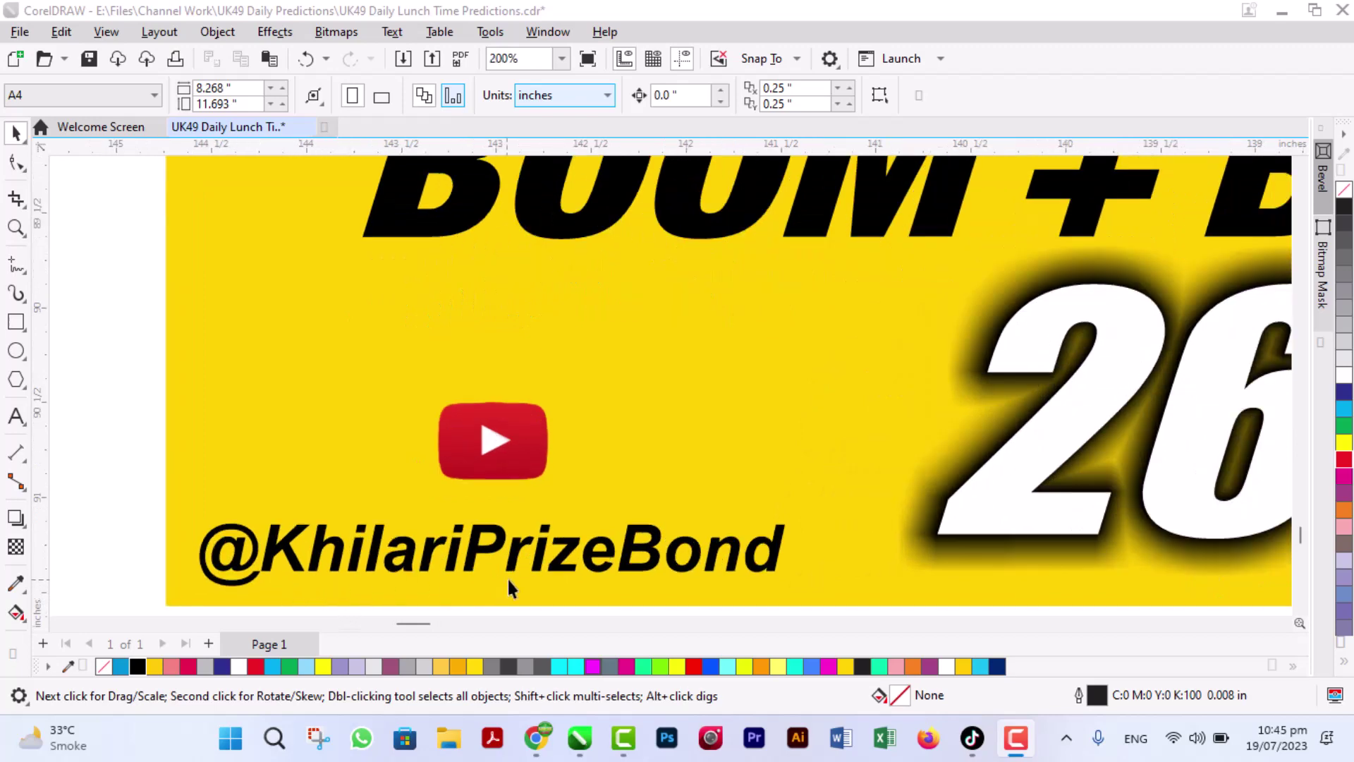
{"action": "scroll", "coordinate": [437, 514], "scroll_direction": "down", "scroll_amount": 6}
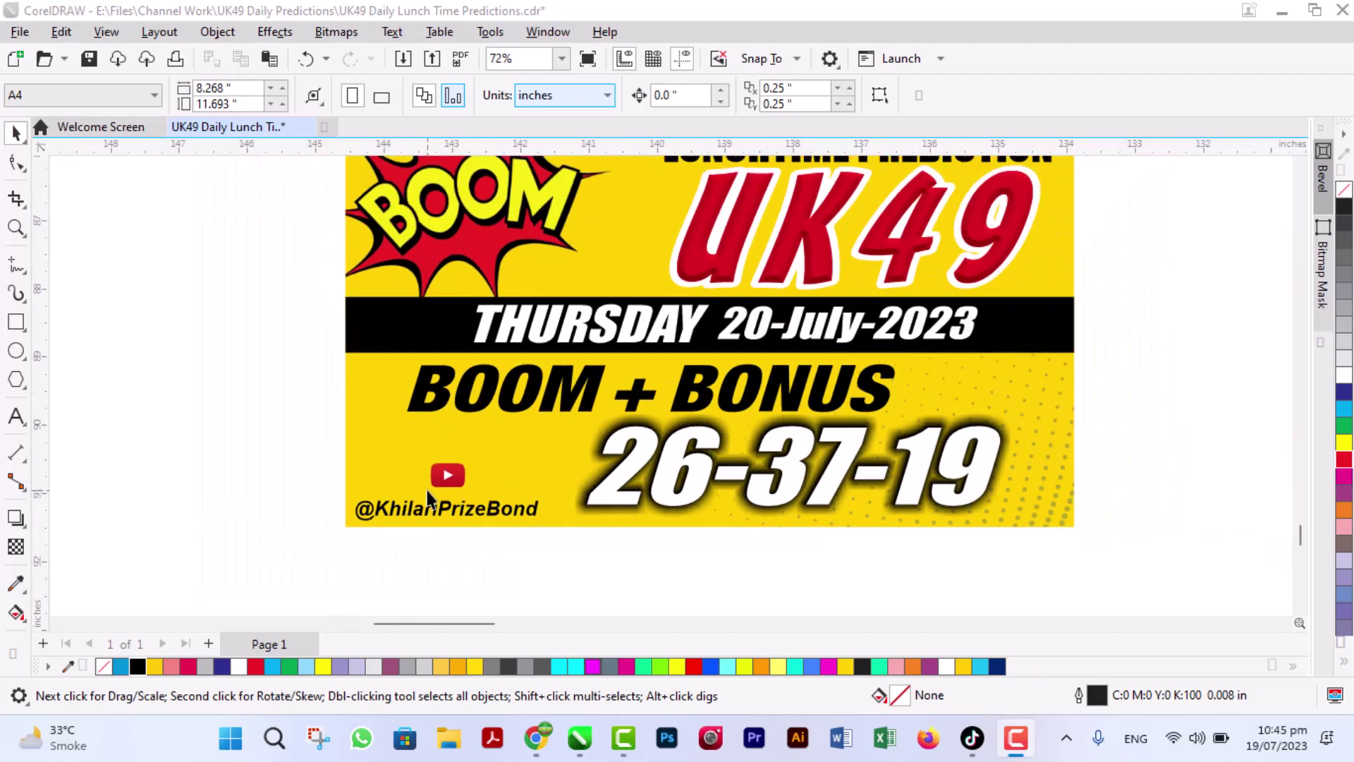
{"action": "left_click", "coordinate": [1301, 168]}
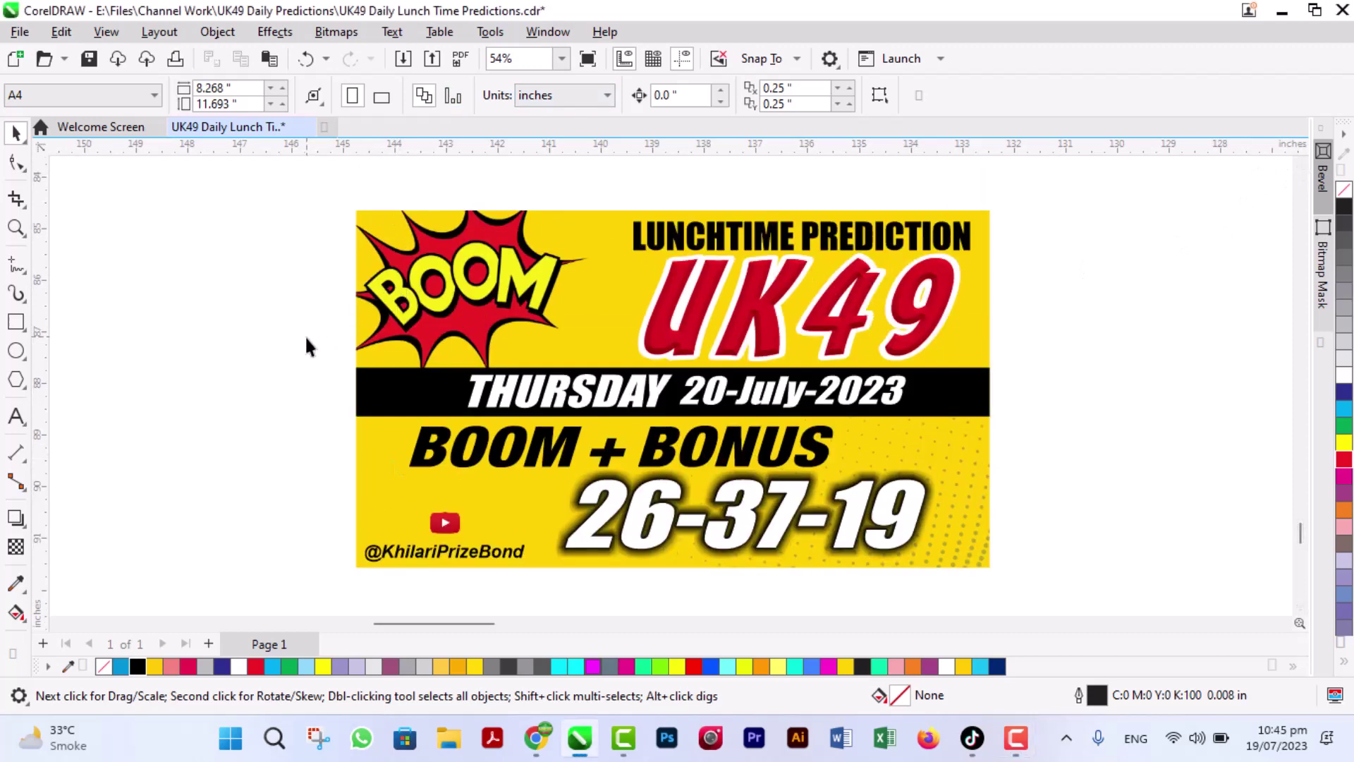
{"action": "scroll", "coordinate": [308, 346], "scroll_direction": "down", "scroll_amount": 2}
{"action": "scroll", "coordinate": [826, 506], "scroll_direction": "down", "scroll_amount": 1}
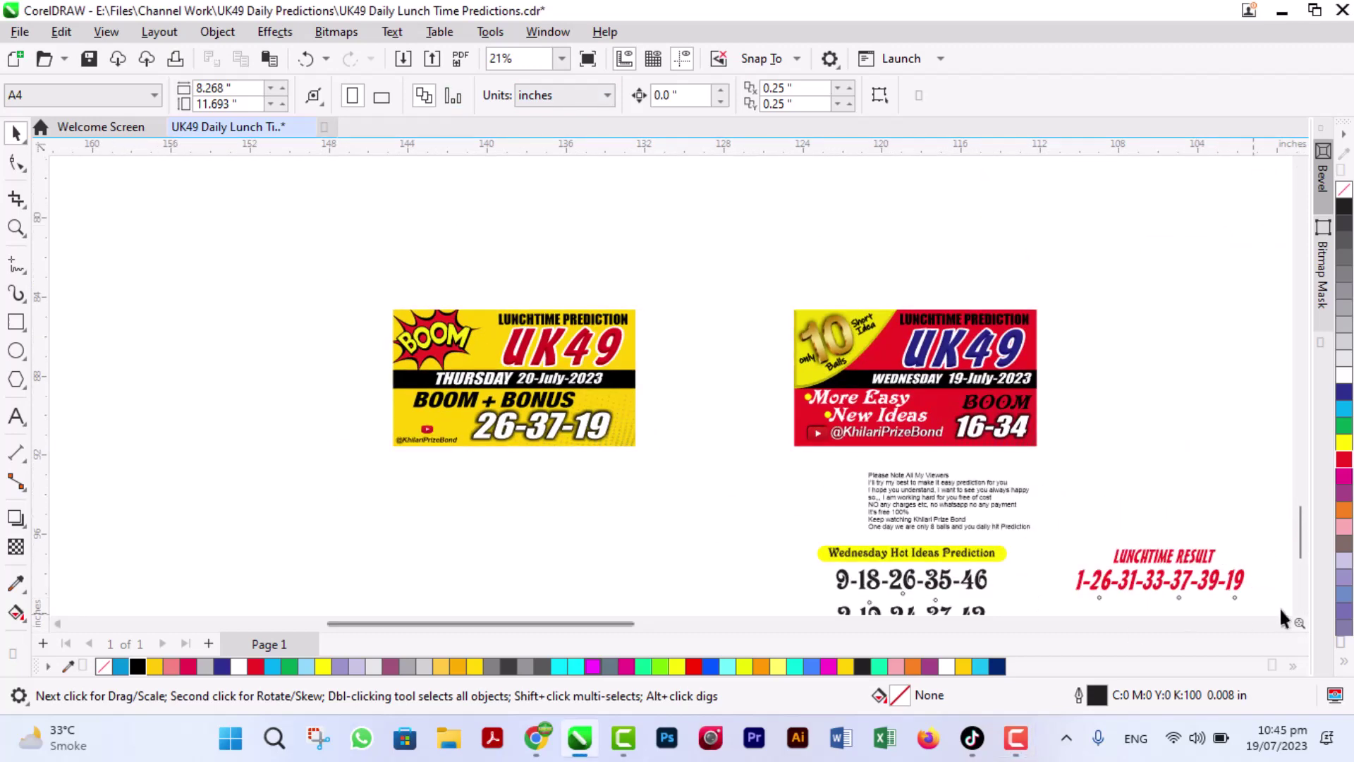
{"action": "left_click", "coordinate": [1301, 607]}
{"action": "scroll", "coordinate": [1249, 543], "scroll_direction": "up", "scroll_amount": 2}
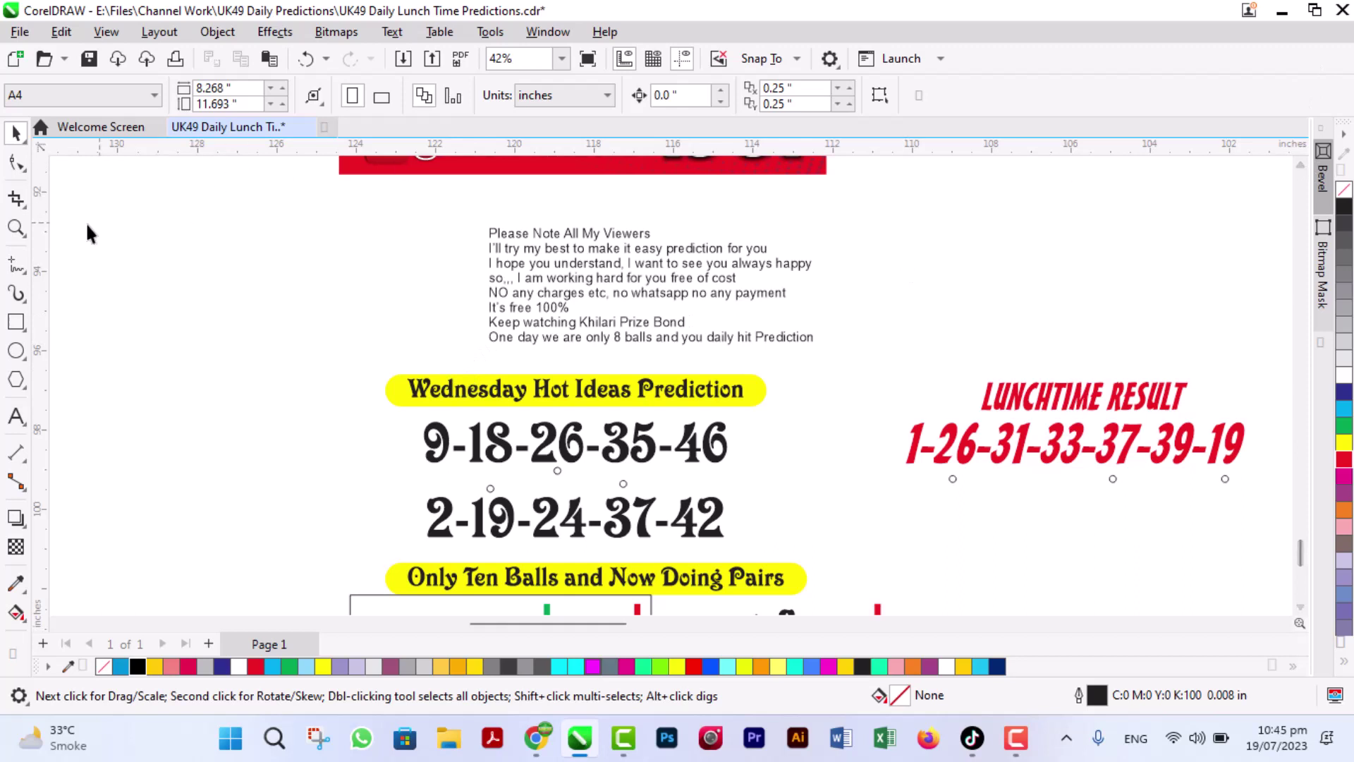
Draw freehand loops linking 26, 37 and 19 in the lunchtime result to the Wednesday prediction numbers, plus a tick above the predicted 26.
{"action": "left_click", "coordinate": [15, 265]}
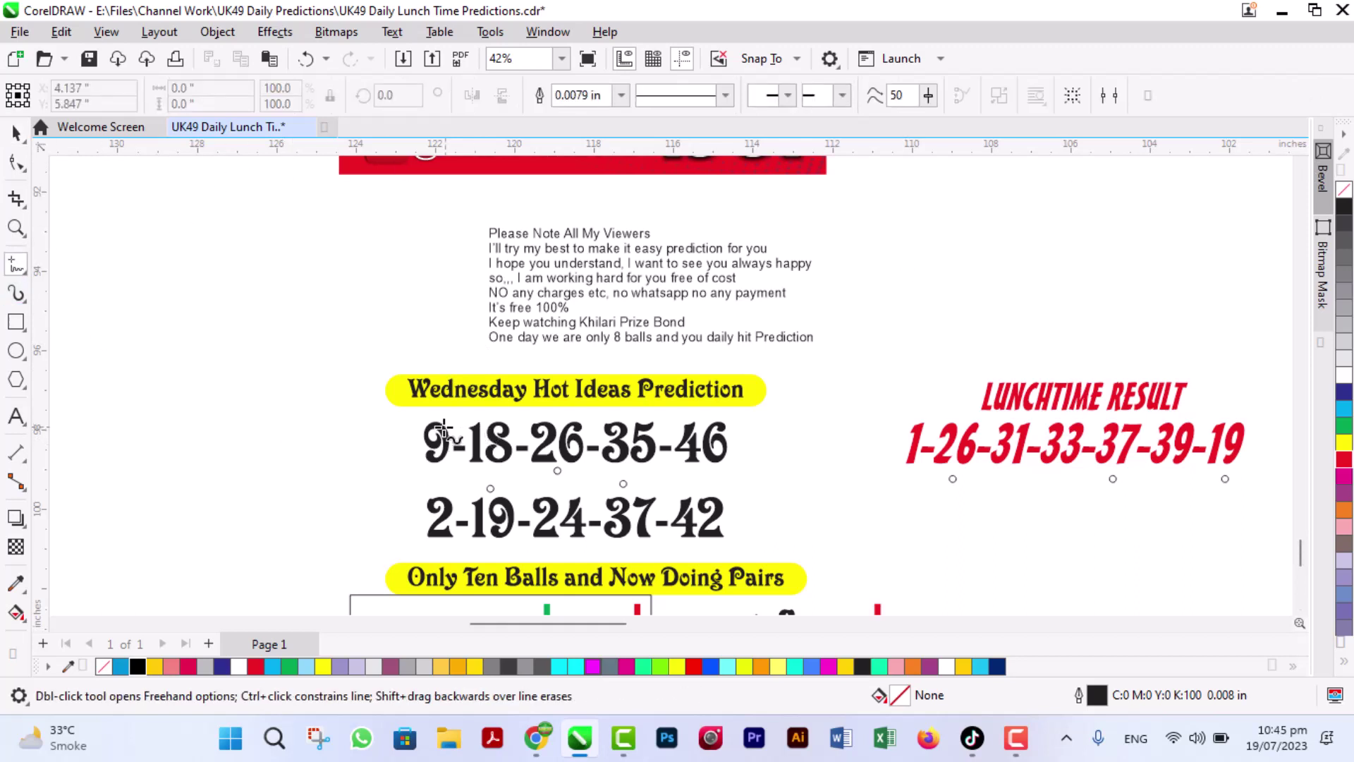
{"action": "mouse_move", "coordinate": [938, 416]}
{"action": "left_mouse_down"}
{"action": "mouse_move", "coordinate": [926, 478]}
{"action": "mouse_move", "coordinate": [959, 478]}
{"action": "mouse_move", "coordinate": [981, 424]}
{"action": "mouse_move", "coordinate": [920, 398]}
{"action": "mouse_move", "coordinate": [812, 406]}
{"action": "mouse_move", "coordinate": [659, 467]}
{"action": "mouse_move", "coordinate": [531, 482]}
{"action": "mouse_move", "coordinate": [532, 424]}
{"action": "mouse_move", "coordinate": [575, 412]}
{"action": "mouse_move", "coordinate": [555, 482]}
{"action": "left_mouse_up"}
{"action": "left_click_drag", "start_coordinate": [548, 384], "coordinate": [627, 345]}
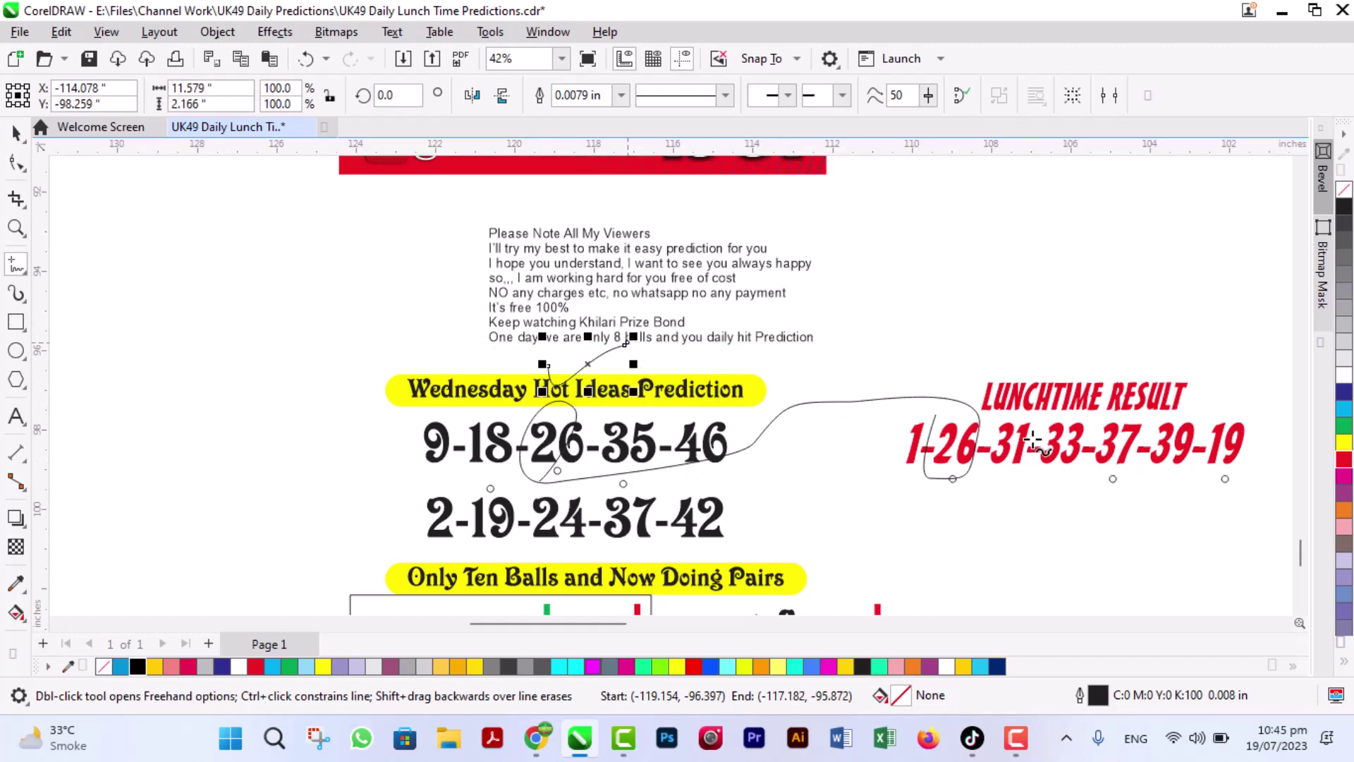
{"action": "mouse_move", "coordinate": [1132, 412]}
{"action": "left_mouse_down"}
{"action": "mouse_move", "coordinate": [1075, 444]}
{"action": "mouse_move", "coordinate": [1094, 480]}
{"action": "mouse_move", "coordinate": [1130, 462]}
{"action": "mouse_move", "coordinate": [1135, 421]}
{"action": "mouse_move", "coordinate": [895, 398]}
{"action": "mouse_move", "coordinate": [610, 484]}
{"action": "mouse_move", "coordinate": [594, 523]}
{"action": "mouse_move", "coordinate": [645, 555]}
{"action": "mouse_move", "coordinate": [653, 514]}
{"action": "mouse_move", "coordinate": [611, 488]}
{"action": "mouse_move", "coordinate": [796, 457]}
{"action": "left_mouse_up"}
{"action": "mouse_move", "coordinate": [1205, 421]}
{"action": "left_mouse_down"}
{"action": "mouse_move", "coordinate": [1187, 457]}
{"action": "mouse_move", "coordinate": [1222, 478]}
{"action": "mouse_move", "coordinate": [1244, 436]}
{"action": "mouse_move", "coordinate": [1220, 410]}
{"action": "mouse_move", "coordinate": [971, 386]}
{"action": "mouse_move", "coordinate": [809, 406]}
{"action": "mouse_move", "coordinate": [779, 462]}
{"action": "mouse_move", "coordinate": [717, 498]}
{"action": "mouse_move", "coordinate": [482, 487]}
{"action": "mouse_move", "coordinate": [463, 523]}
{"action": "mouse_move", "coordinate": [486, 550]}
{"action": "mouse_move", "coordinate": [522, 520]}
{"action": "left_mouse_up"}
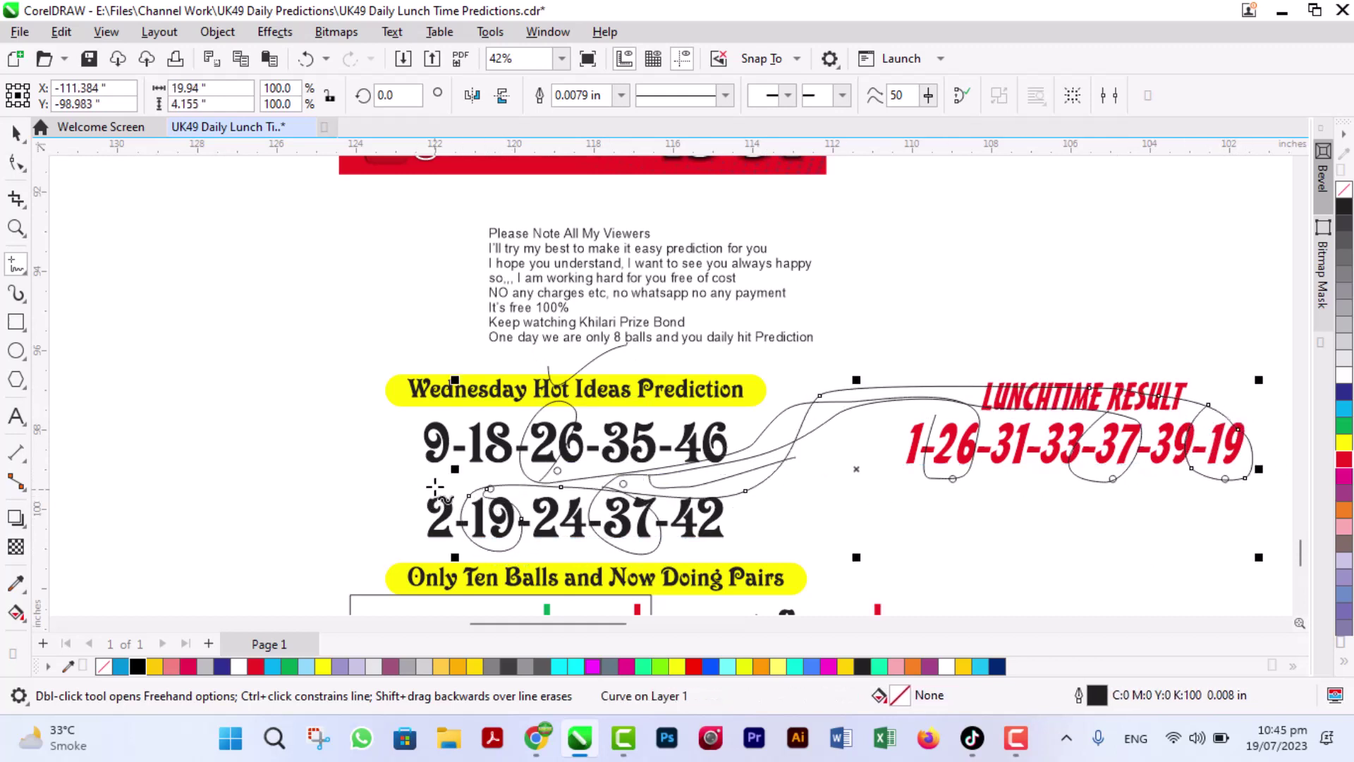
Draw freehand tick marks above the predicted 19 and above 26, 37 and 19 in the lunchtime result.
{"action": "left_click_drag", "start_coordinate": [442, 485], "coordinate": [504, 446]}
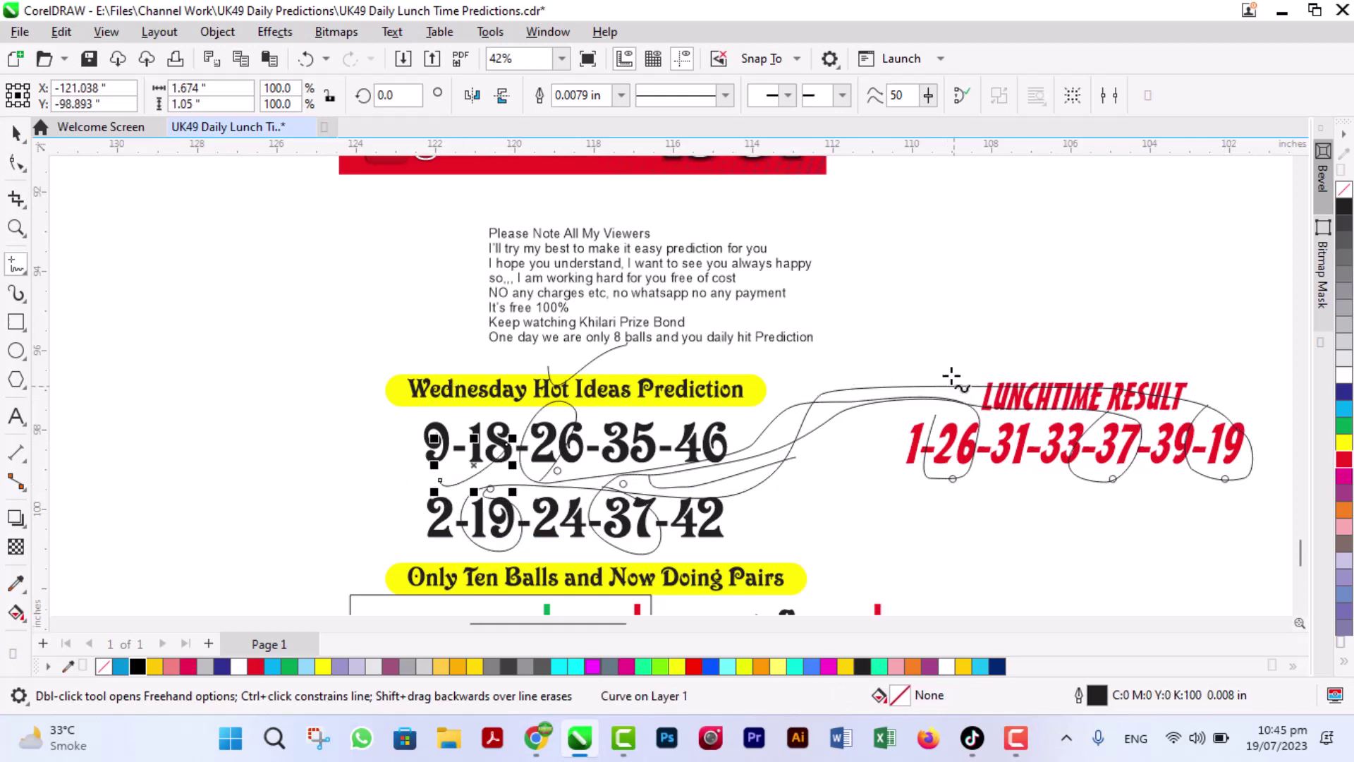
{"action": "left_click_drag", "start_coordinate": [952, 379], "coordinate": [1120, 288]}
{"action": "left_click_drag", "start_coordinate": [1098, 367], "coordinate": [1217, 299]}
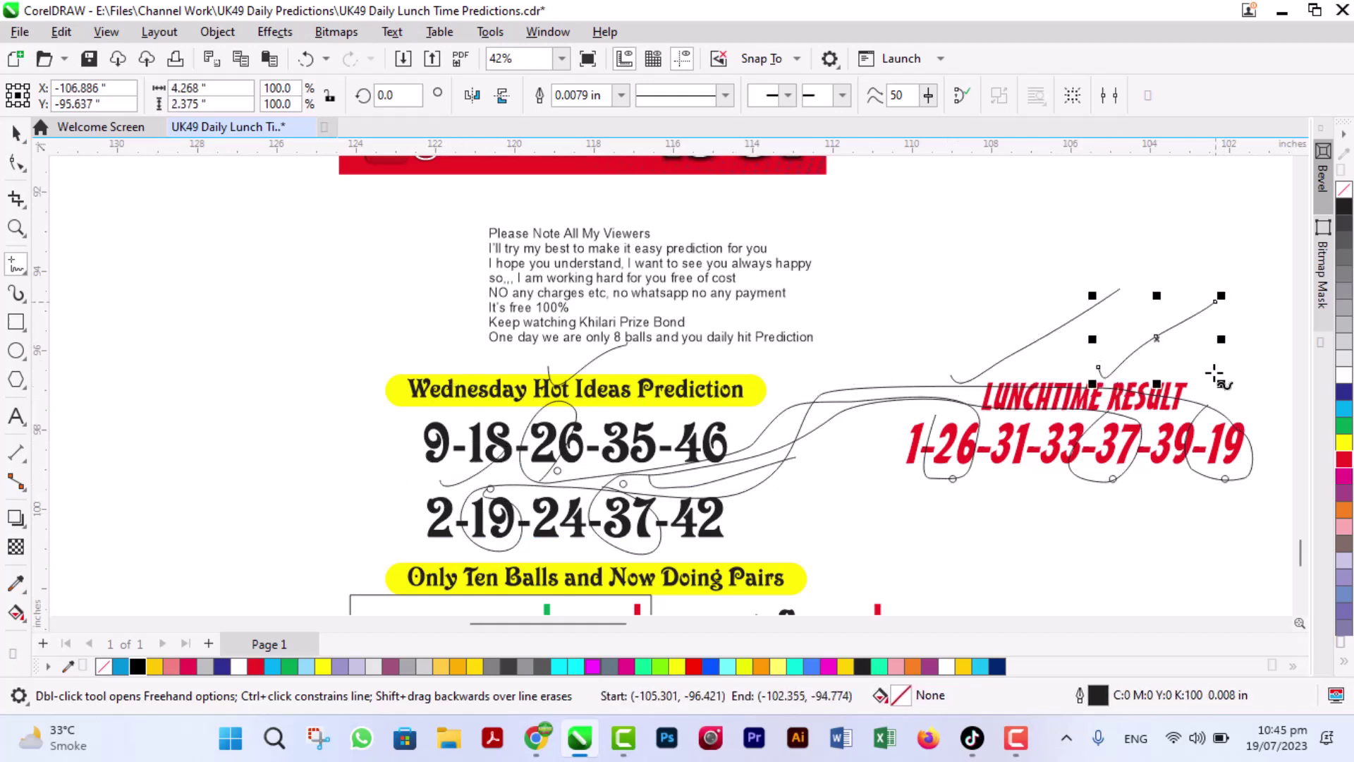
{"action": "left_click_drag", "start_coordinate": [1233, 416], "coordinate": [1261, 358]}
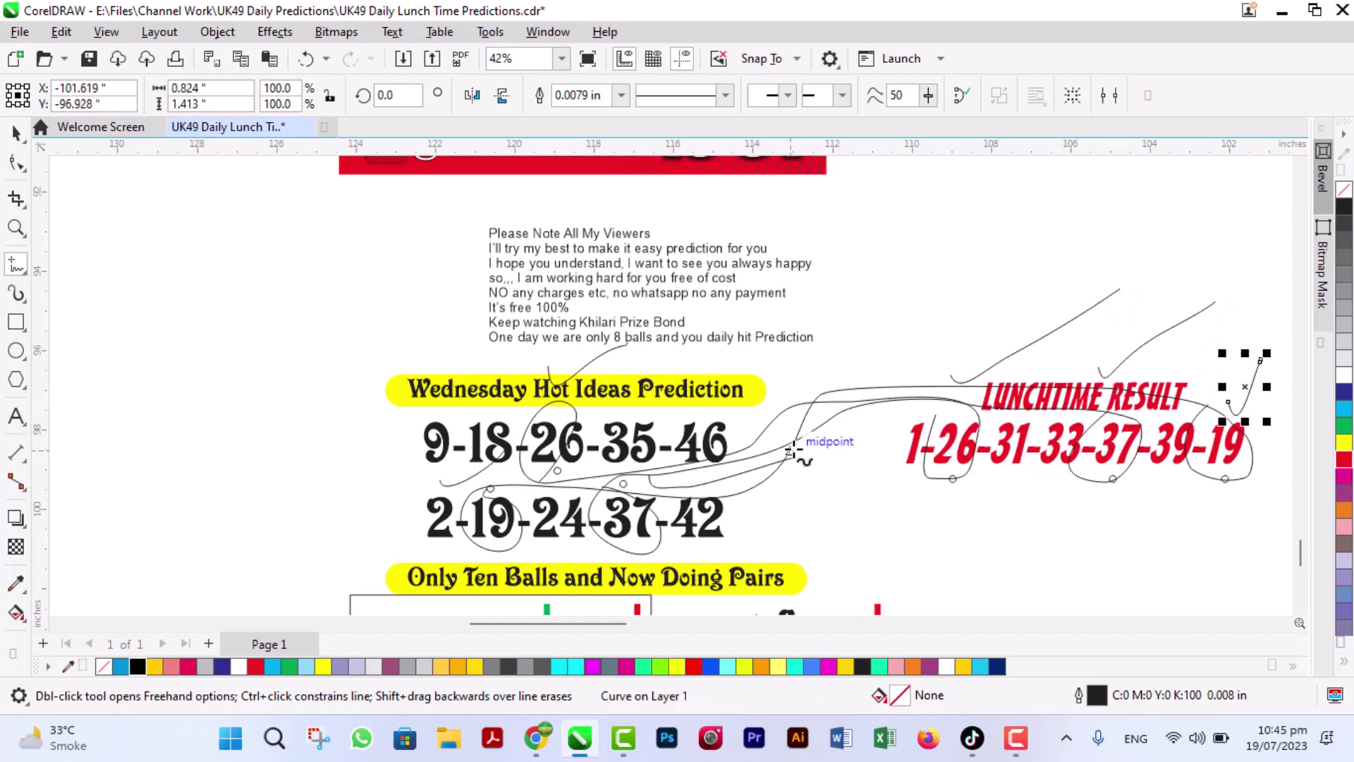
{"action": "scroll", "coordinate": [1051, 445], "scroll_direction": "down", "scroll_amount": 3}
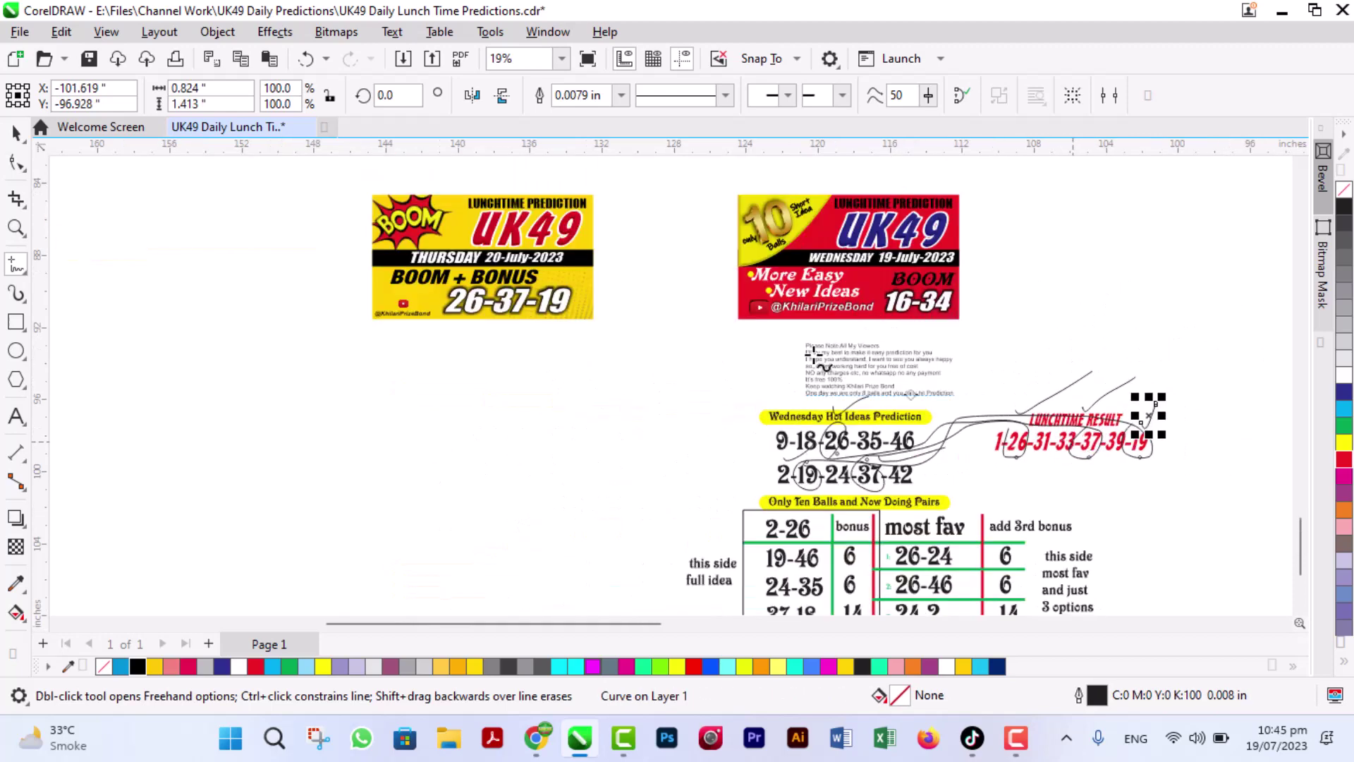
{"action": "scroll", "coordinate": [416, 211], "scroll_direction": "up", "scroll_amount": 3}
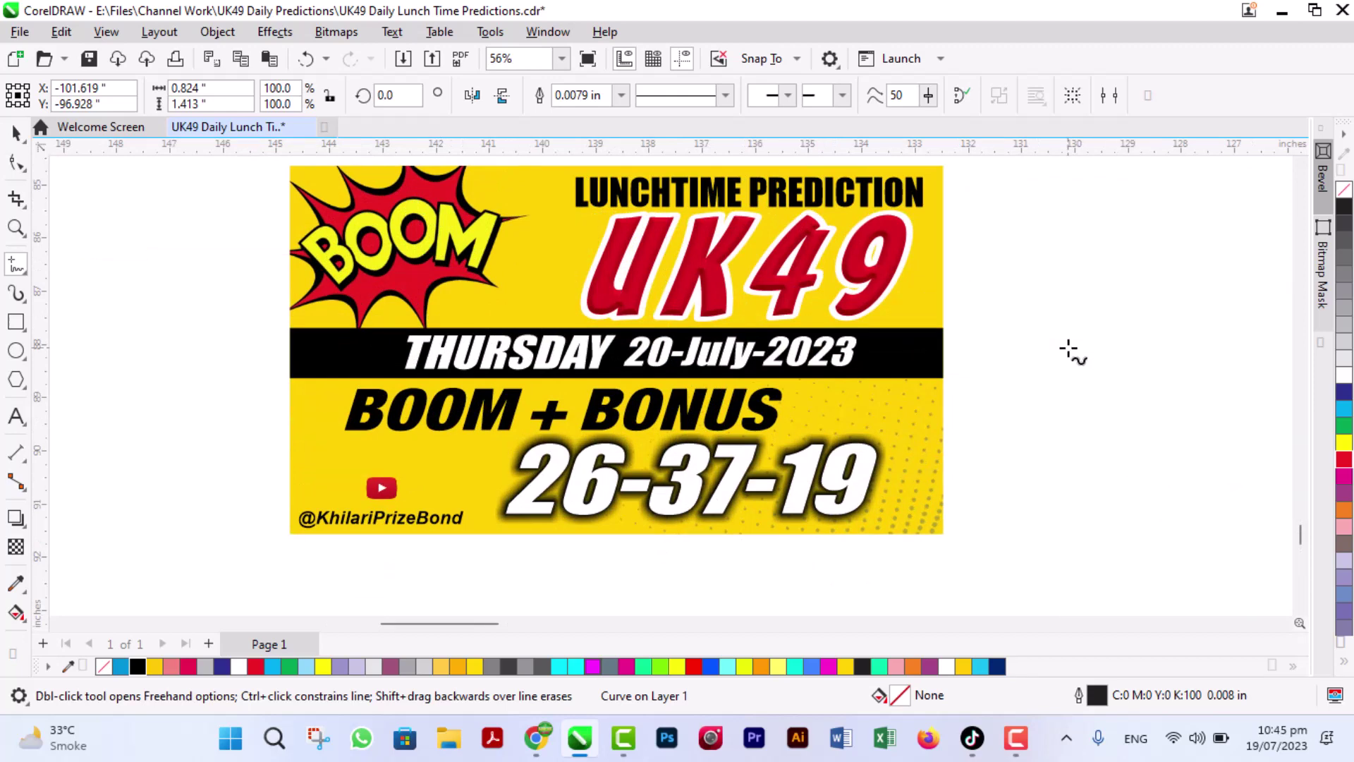
{"action": "scroll", "coordinate": [1302, 607], "scroll_direction": "down", "scroll_amount": 5}
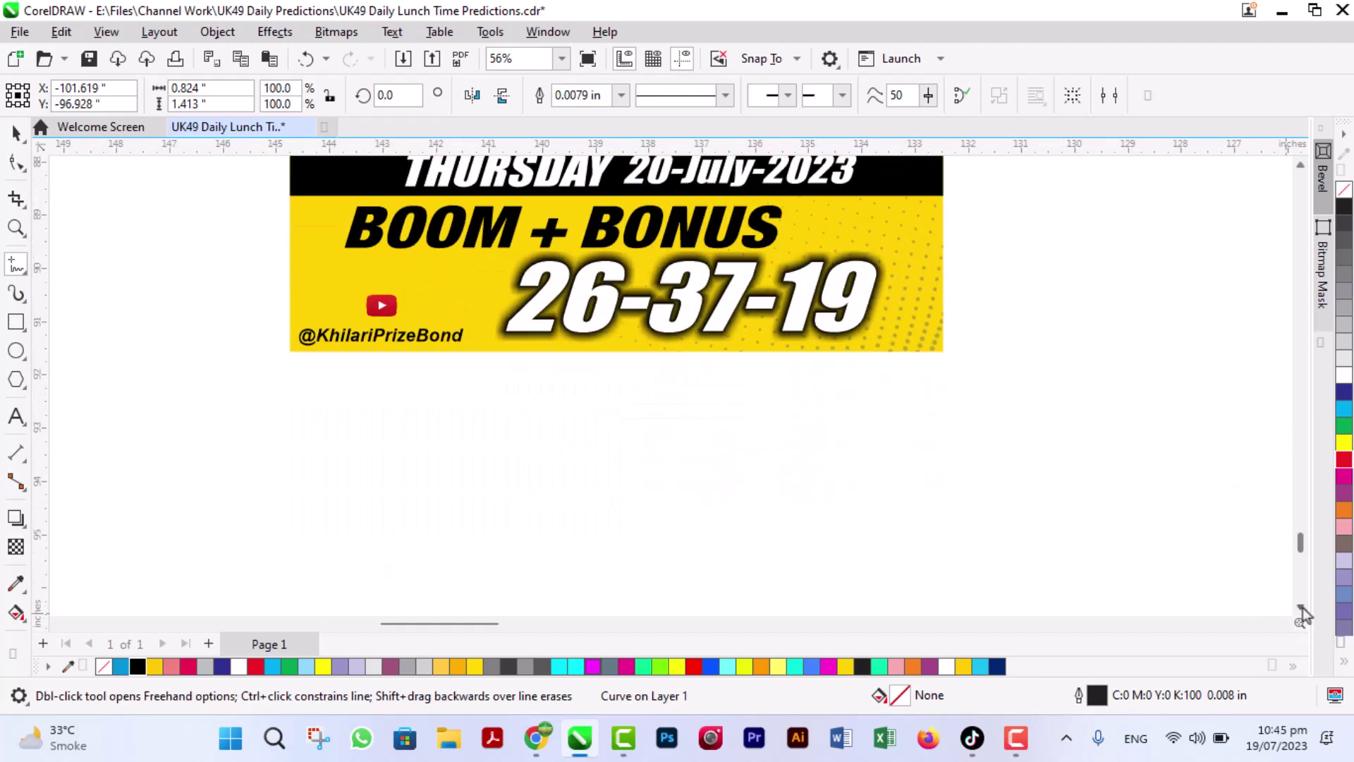
{"action": "left_click", "coordinate": [447, 424]}
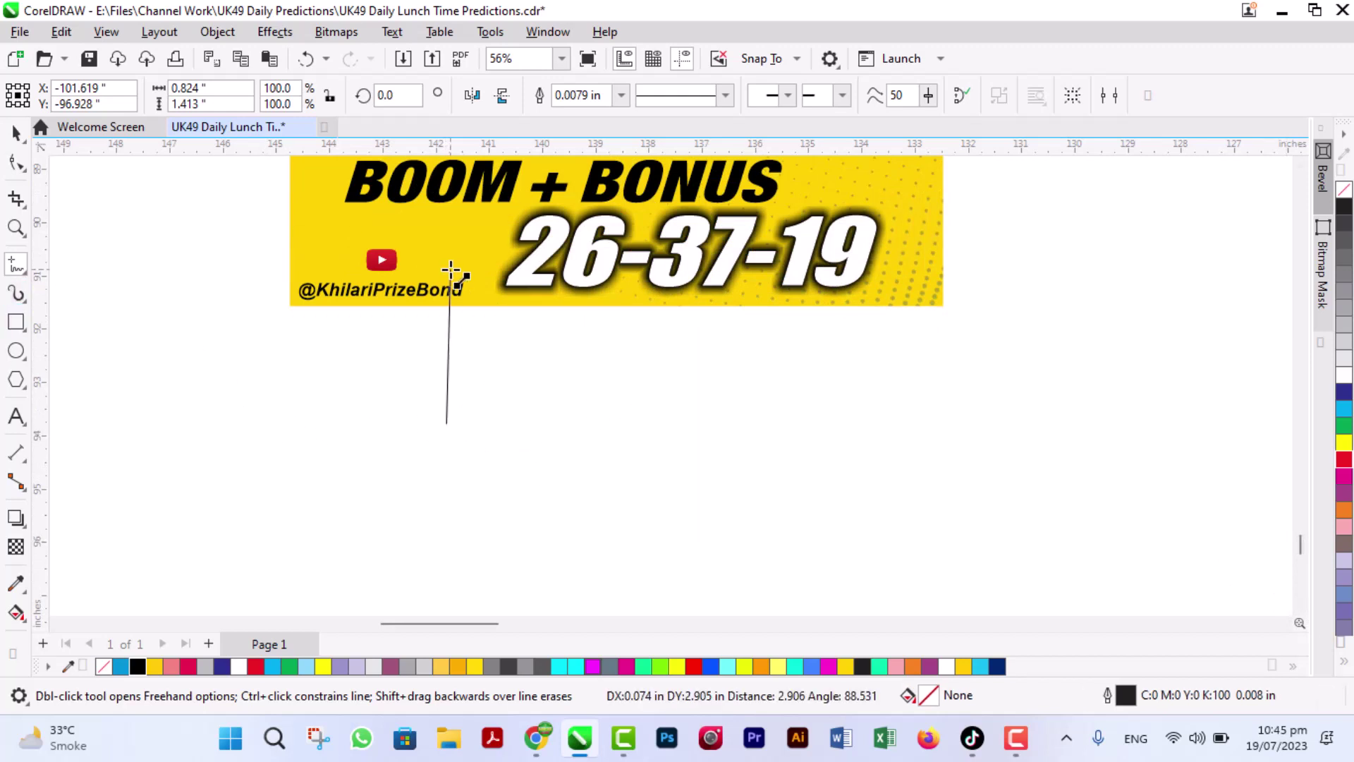
{"action": "left_click", "coordinate": [457, 393]}
{"action": "key", "text": "Delete"}
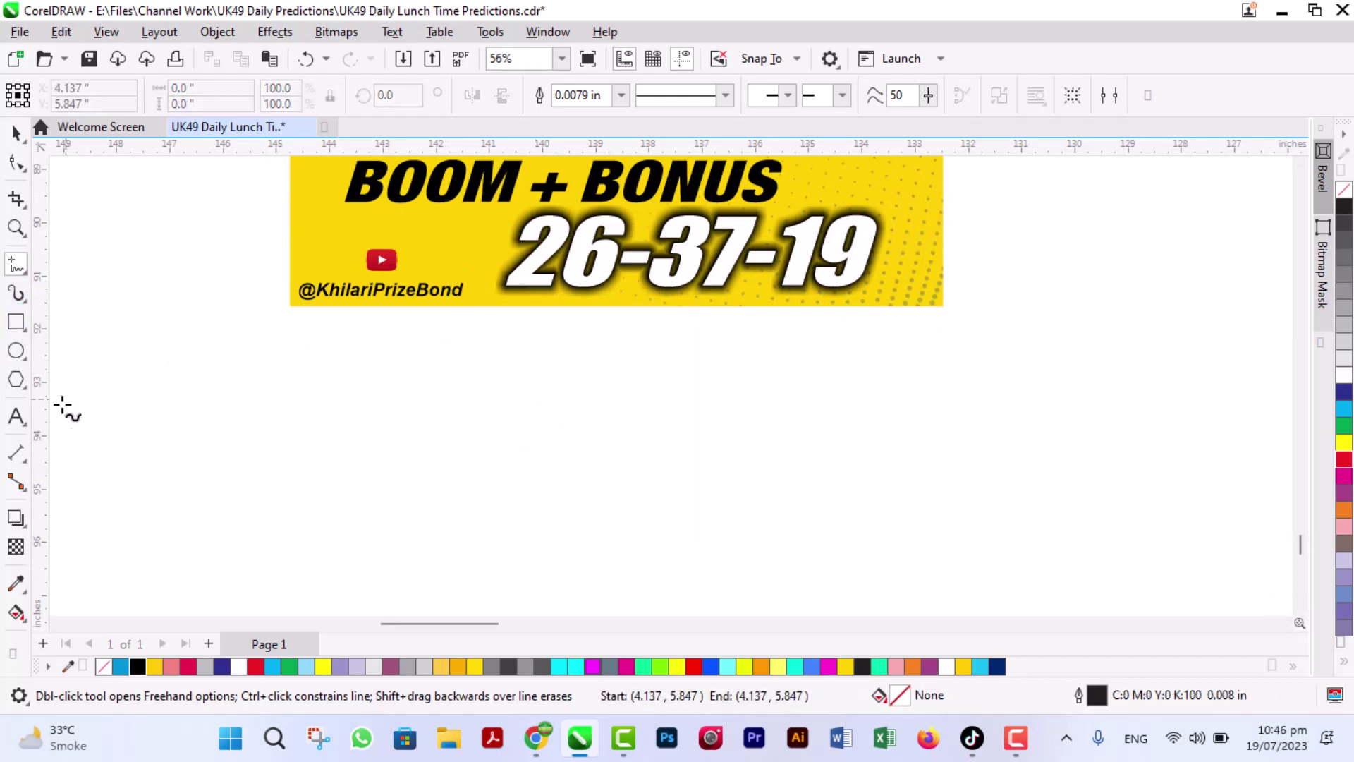
Add the text "Hot Balls Ideas" below the Thursday banner and enlarge it to about 52 pt.
{"action": "left_click", "coordinate": [15, 416]}
{"action": "left_click", "coordinate": [416, 408]}
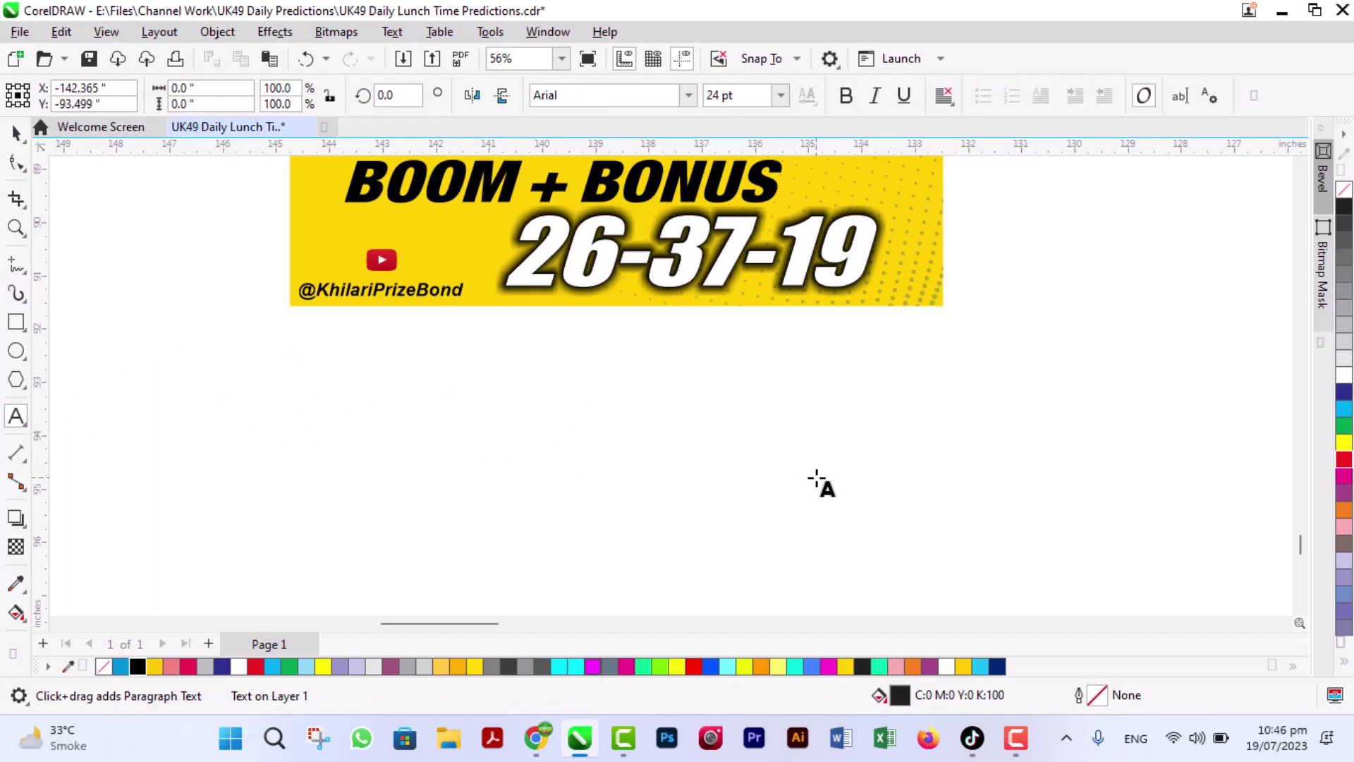
{"action": "type", "text": "Hot Ball"}
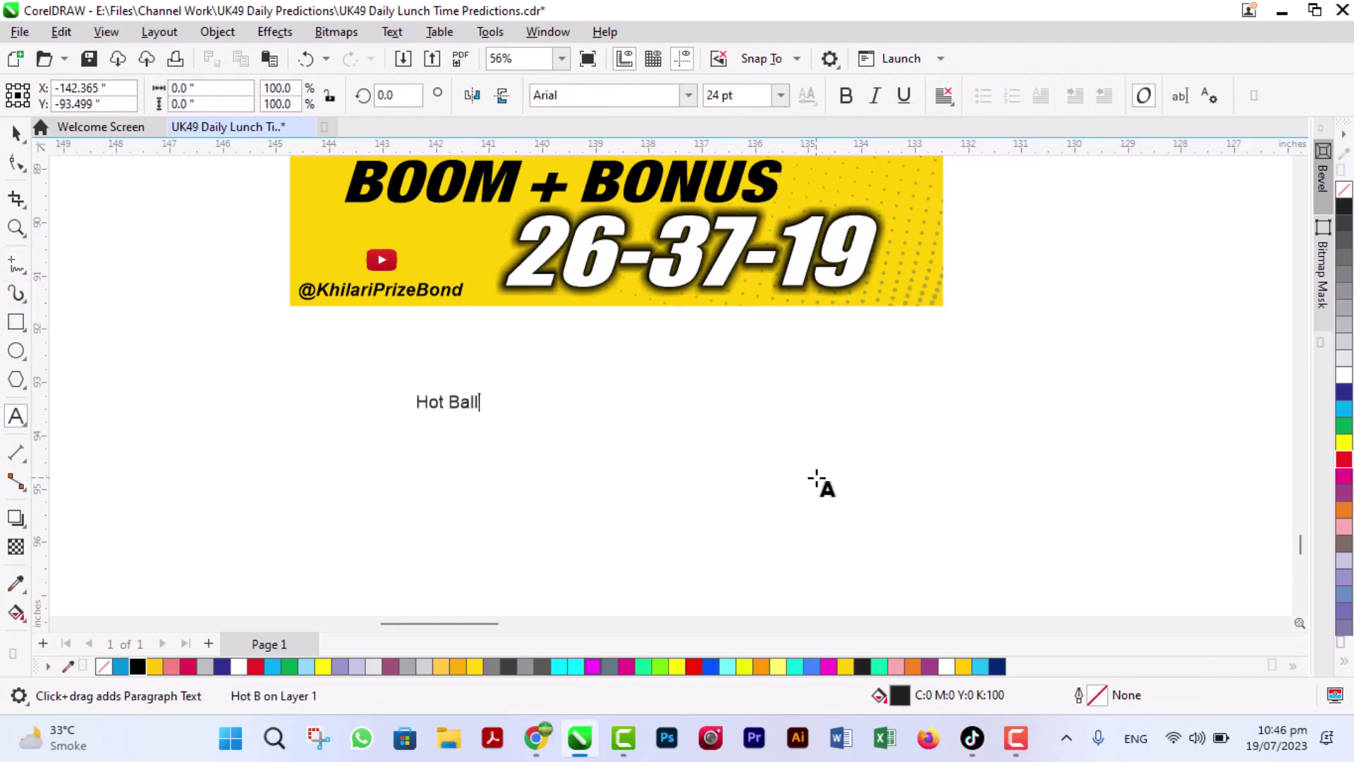
{"action": "type", "text": "s Ideas"}
{"action": "key", "text": "ctrl+space"}
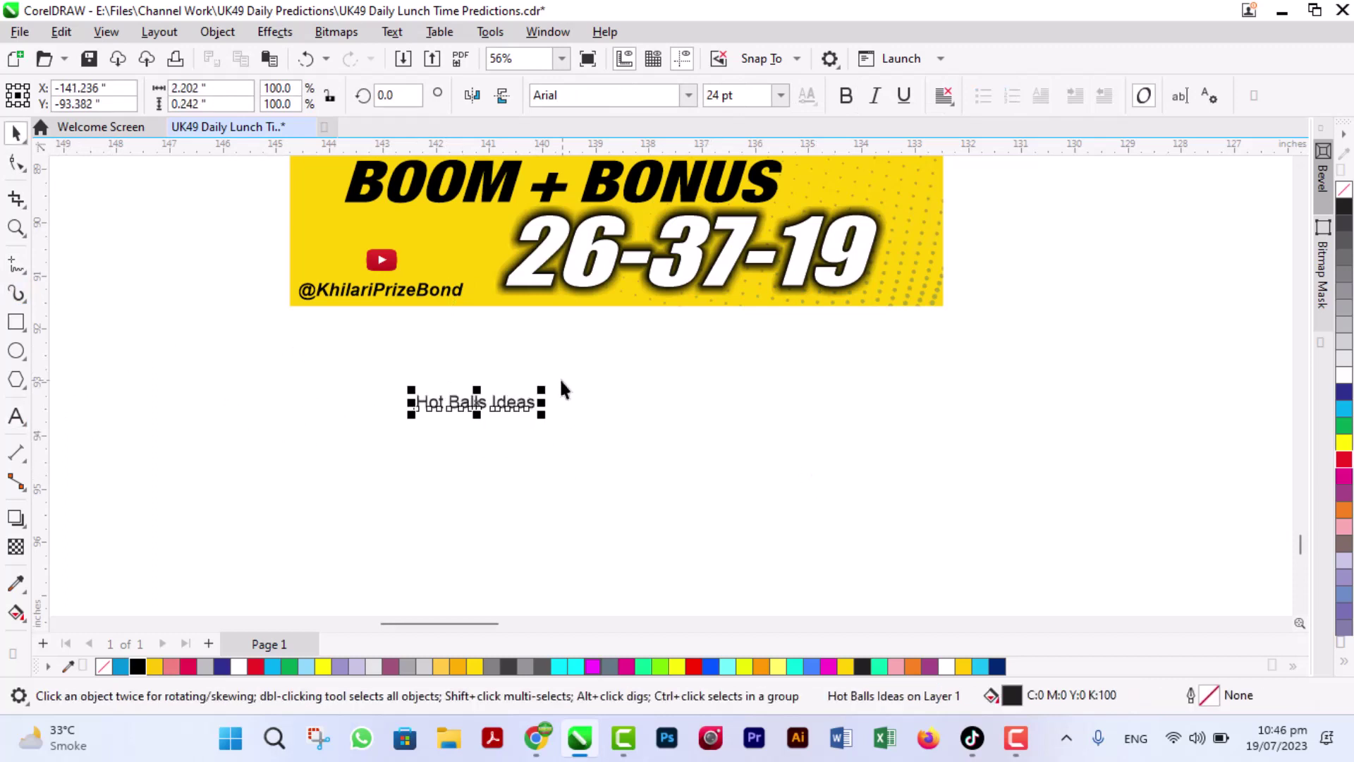
{"action": "left_click_drag", "start_coordinate": [537, 391], "coordinate": [730, 395]}
Set the "Hot Balls Ideas" heading in Arial Rounded MT Bold and enlarge it to about 76 pt.
{"action": "left_click", "coordinate": [688, 94]}
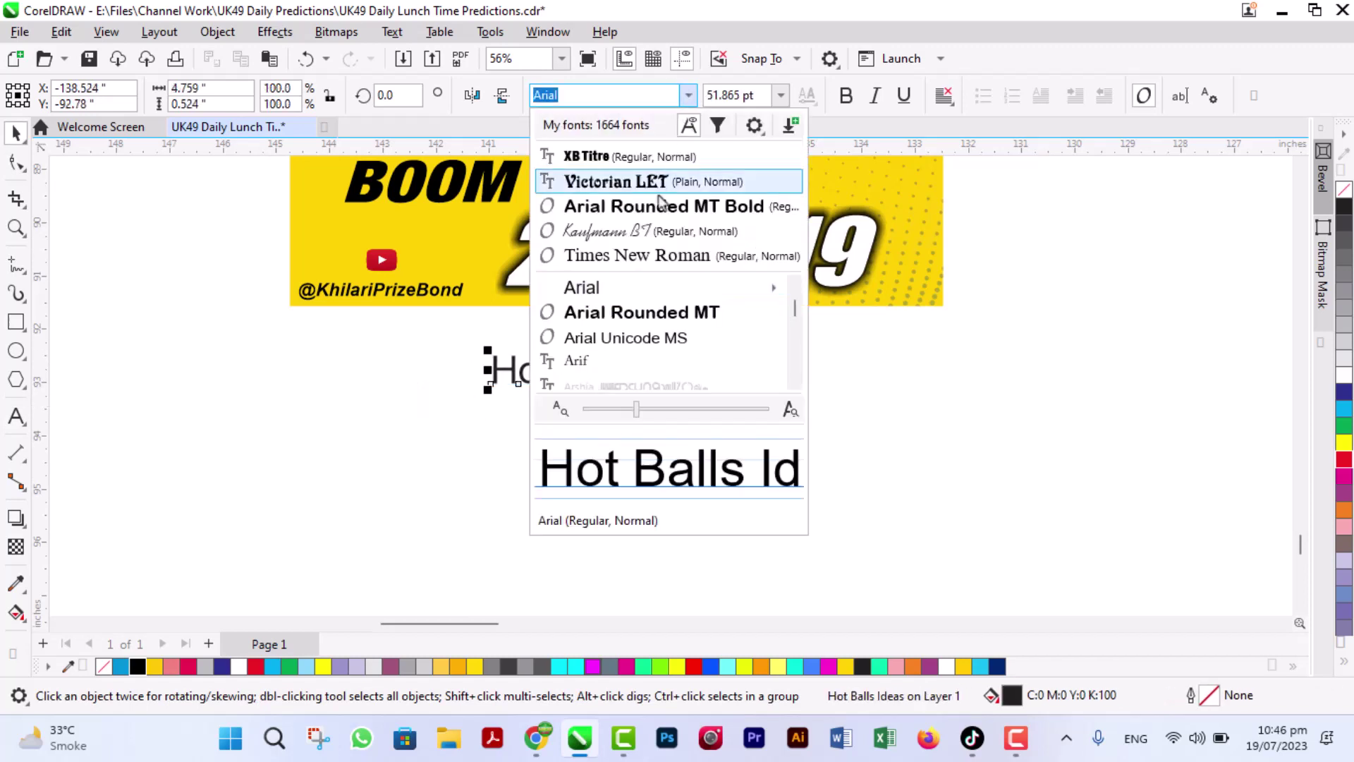
{"action": "left_click", "coordinate": [630, 208]}
{"action": "left_click_drag", "start_coordinate": [770, 392], "coordinate": [844, 425]}
Change the heading font to Victorian LET, enlarge it to about 96 pt and place it just below the banner.
{"action": "left_click", "coordinate": [687, 95]}
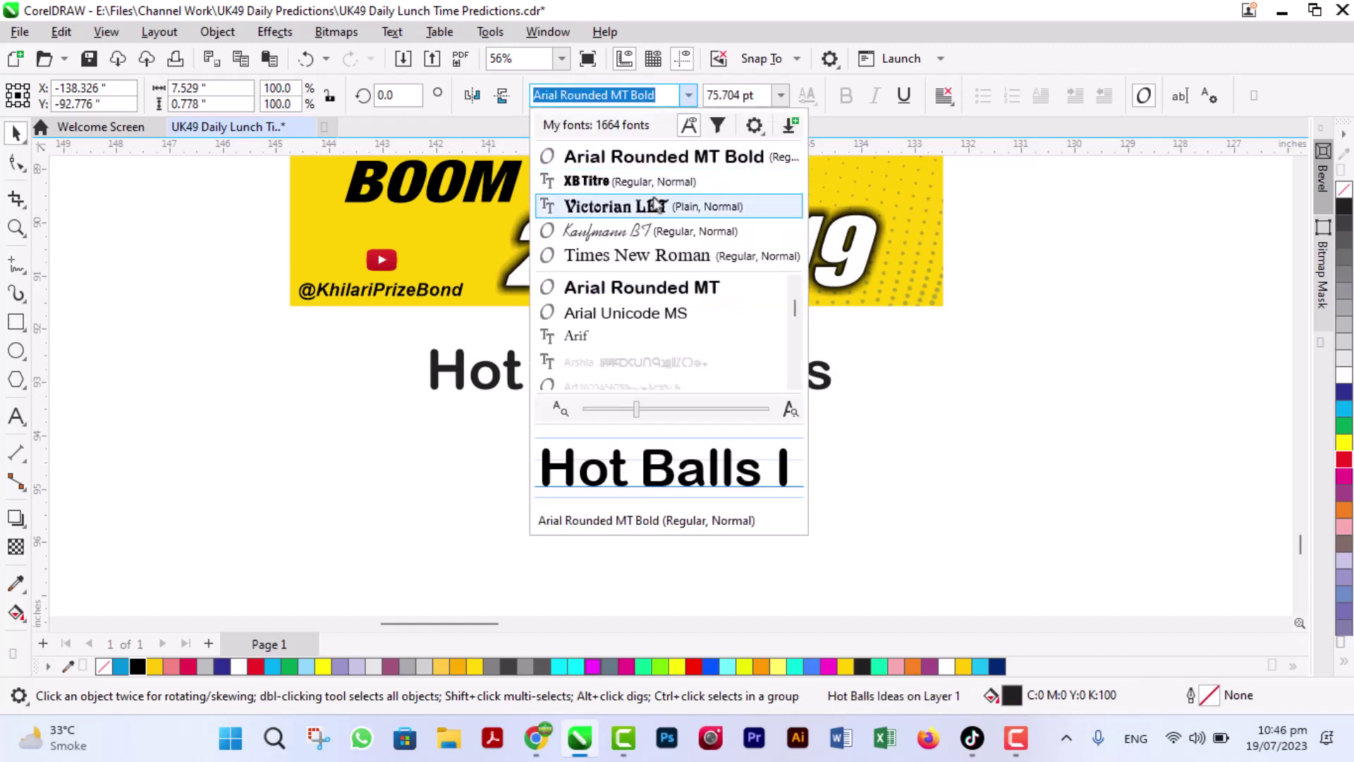
{"action": "left_click", "coordinate": [708, 205]}
{"action": "left_click_drag", "start_coordinate": [741, 347], "coordinate": [808, 341]}
{"action": "left_click_drag", "start_coordinate": [771, 387], "coordinate": [751, 380]}
Fill the "Hot Balls Ideas" heading with light cyan (C66 M0 Y0 K0).
{"action": "left_click", "coordinate": [764, 415]}
{"action": "left_click", "coordinate": [963, 666]}
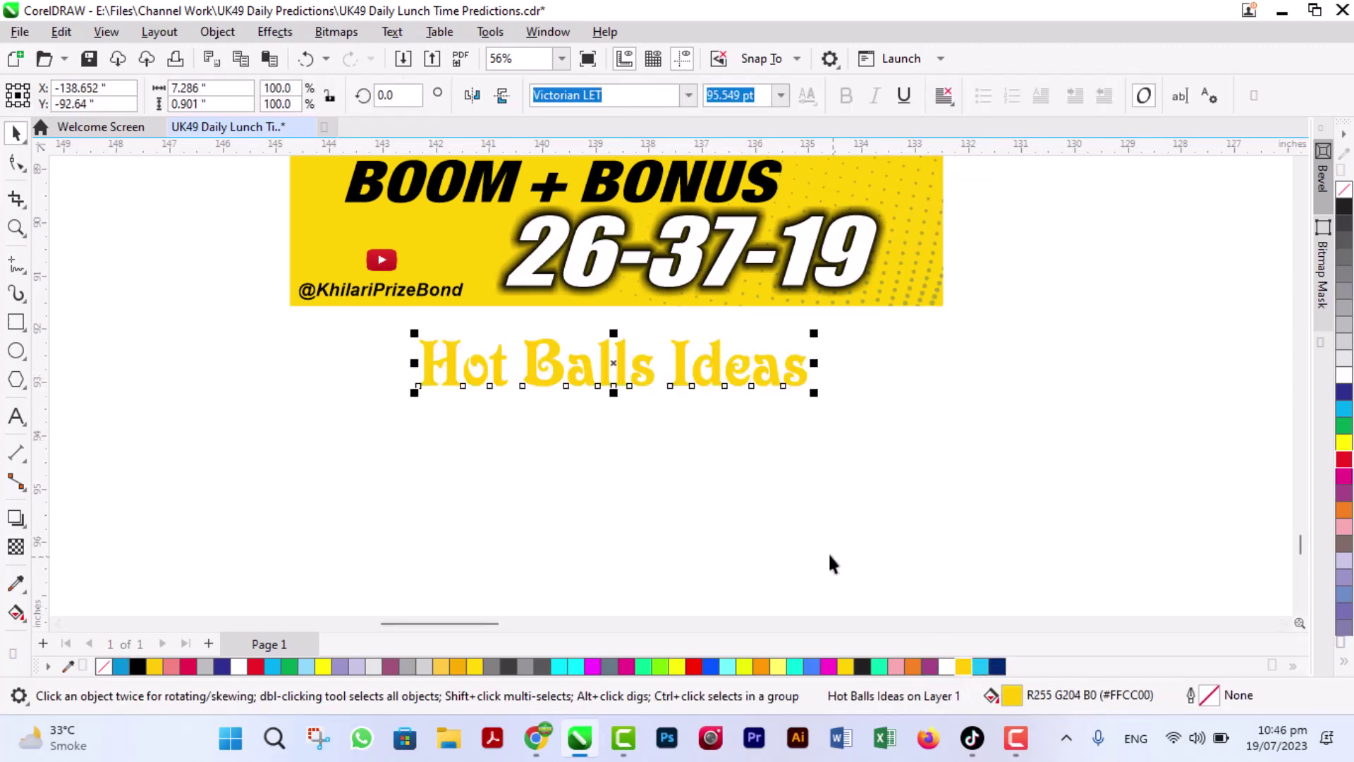
{"action": "left_click", "coordinate": [981, 666]}
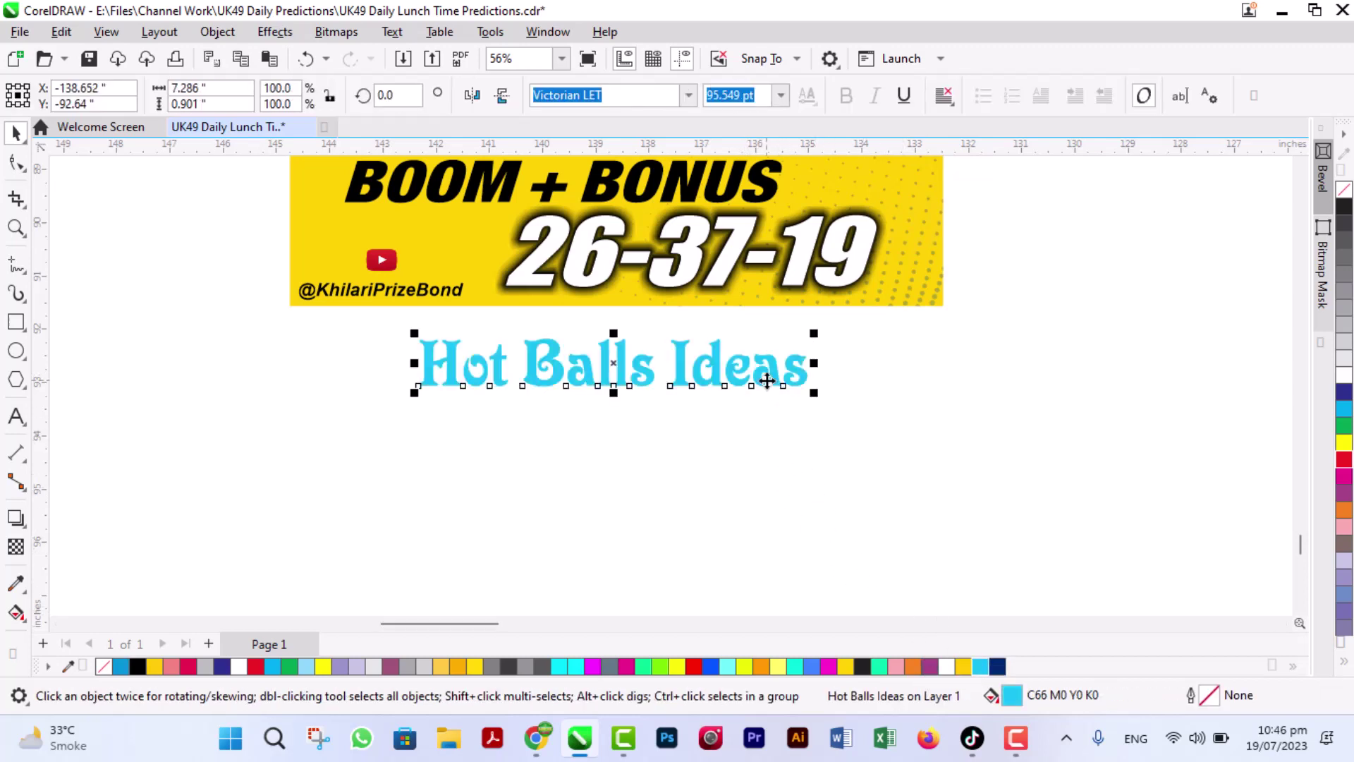
Duplicate the heading directly below itself and replace the copy's text with "8-11-27-30-42".
{"action": "left_click_drag", "start_coordinate": [766, 375], "coordinate": [764, 460]}
{"action": "right_click", "coordinate": [764, 460]}
{"action": "double_click", "coordinate": [765, 460]}
{"action": "triple_click", "coordinate": [767, 460]}
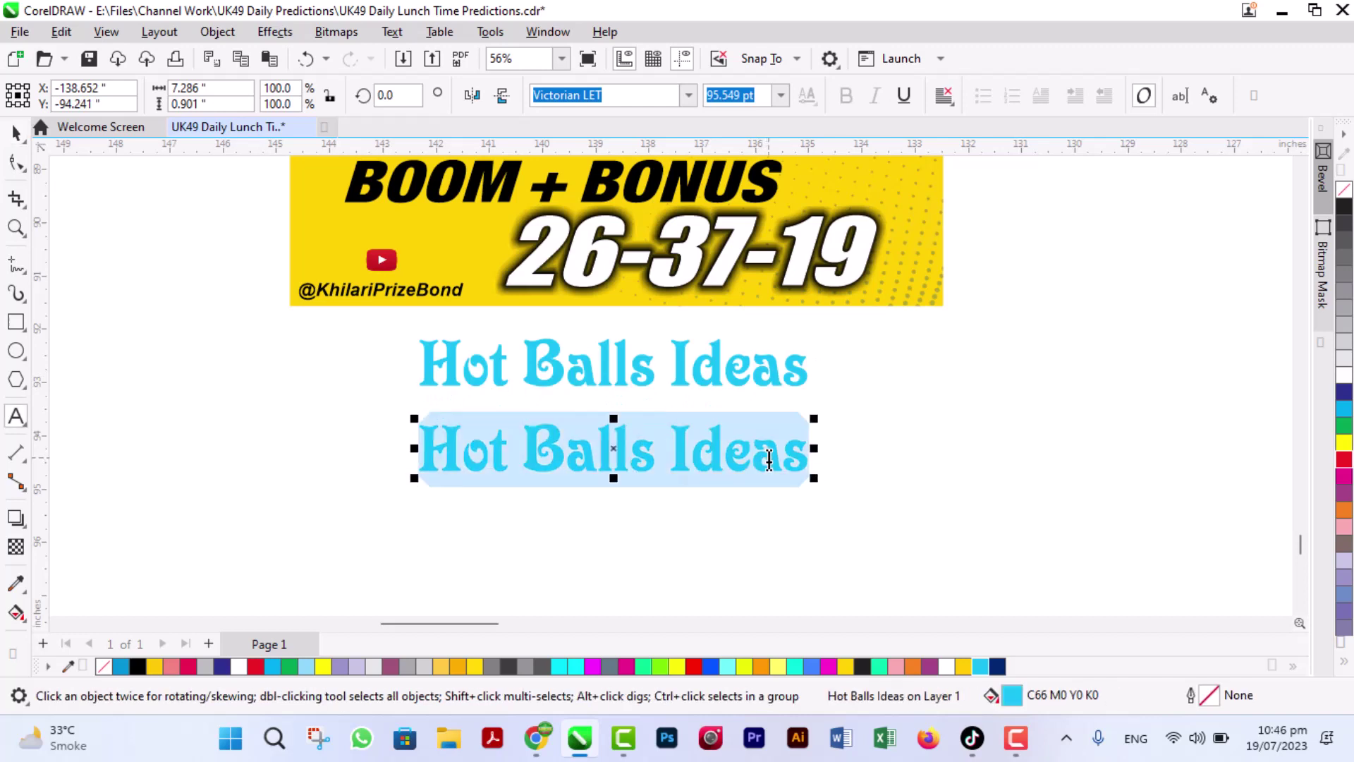
{"action": "type", "text": "8-11-"}
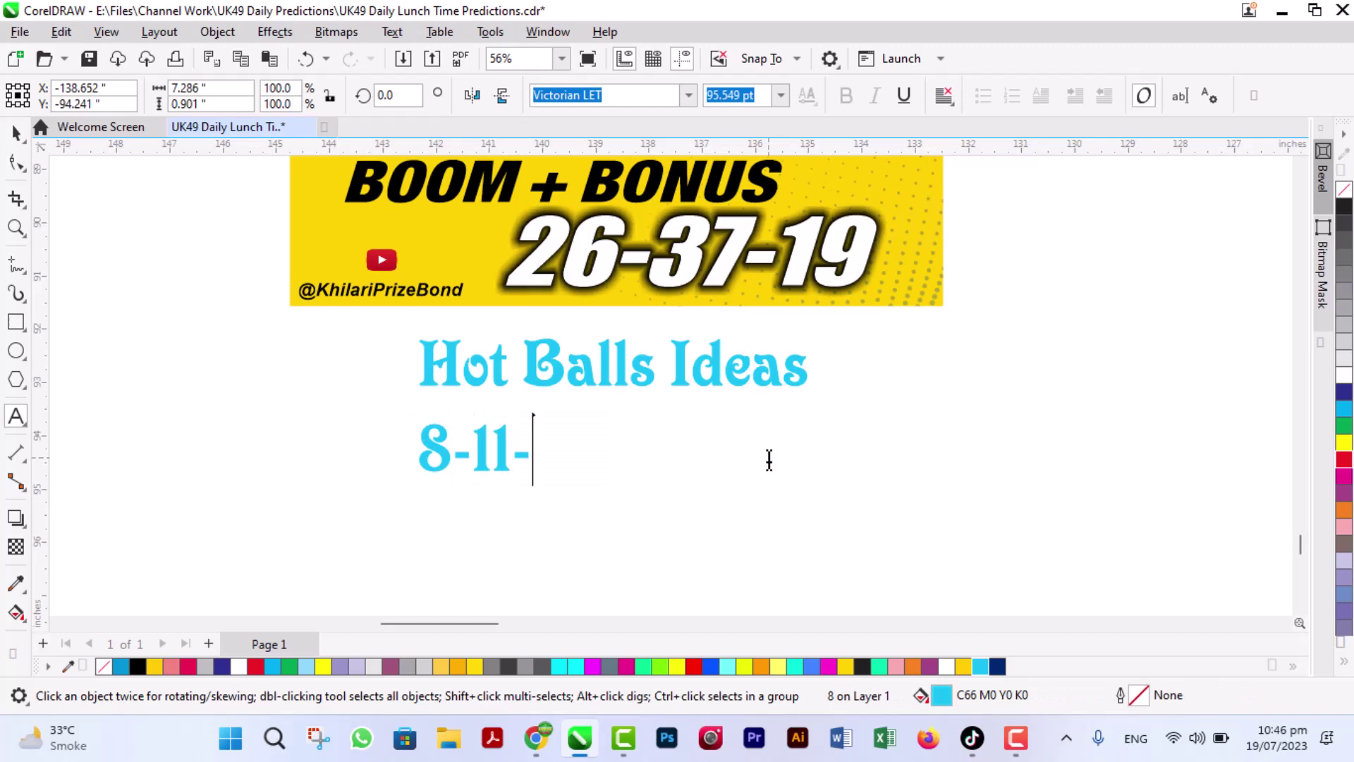
{"action": "type", "text": "27-30-42"}
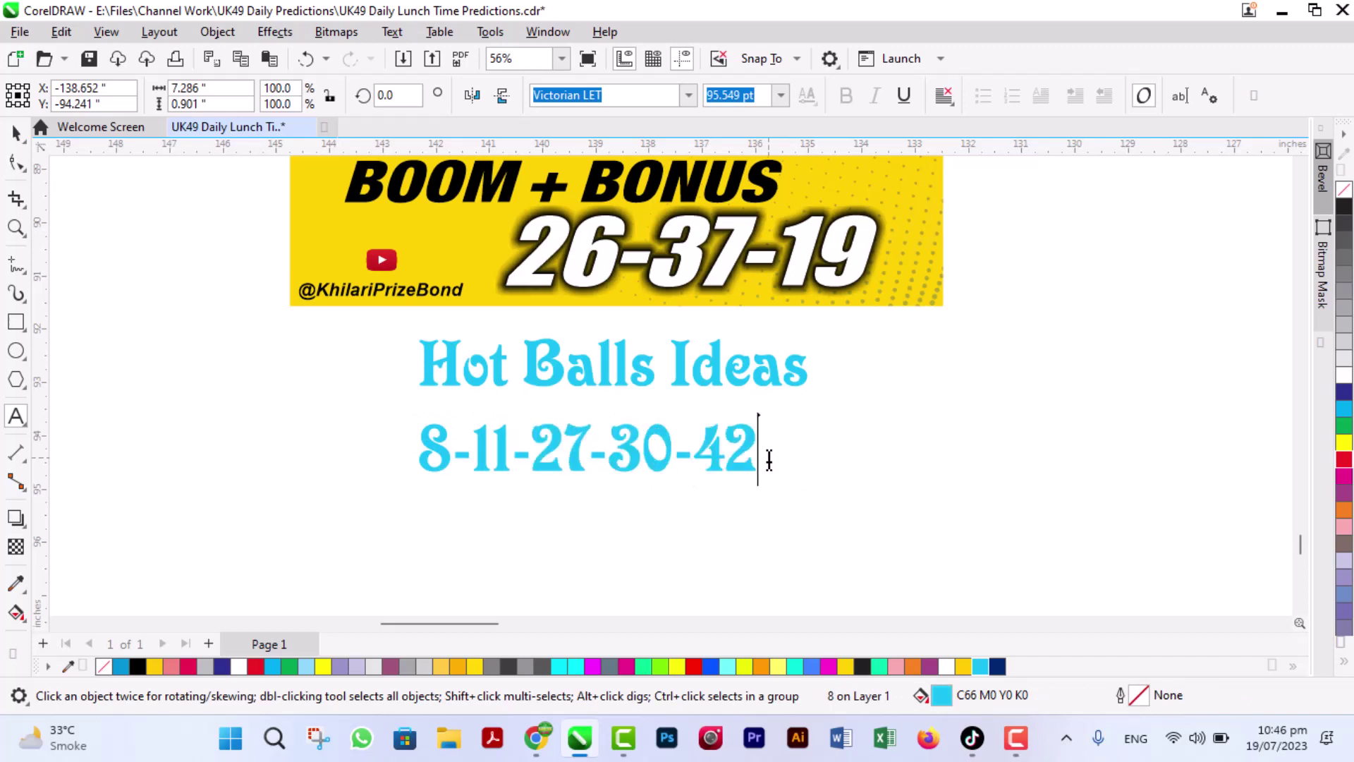
{"action": "key", "text": "ctrl+space"}
Center the 8-11-27-30-42 line horizontally under the "Hot Balls Ideas" heading.
{"action": "left_click", "coordinate": [780, 369], "text": "shift"}
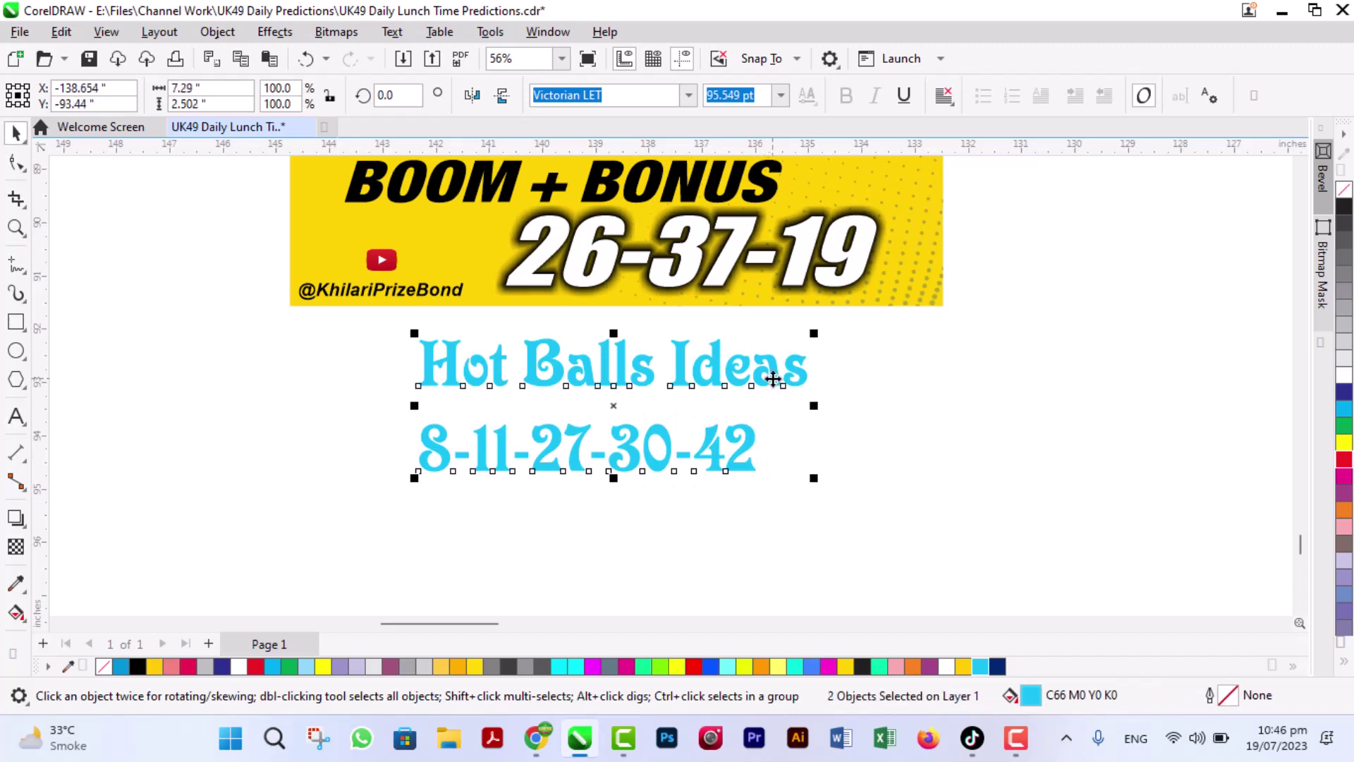
{"action": "key", "text": "c"}
{"action": "left_click", "coordinate": [966, 463]}
Fill the 8-11-27-30-42 line with black and enlarge it to about 112 pt.
{"action": "left_click", "coordinate": [777, 454]}
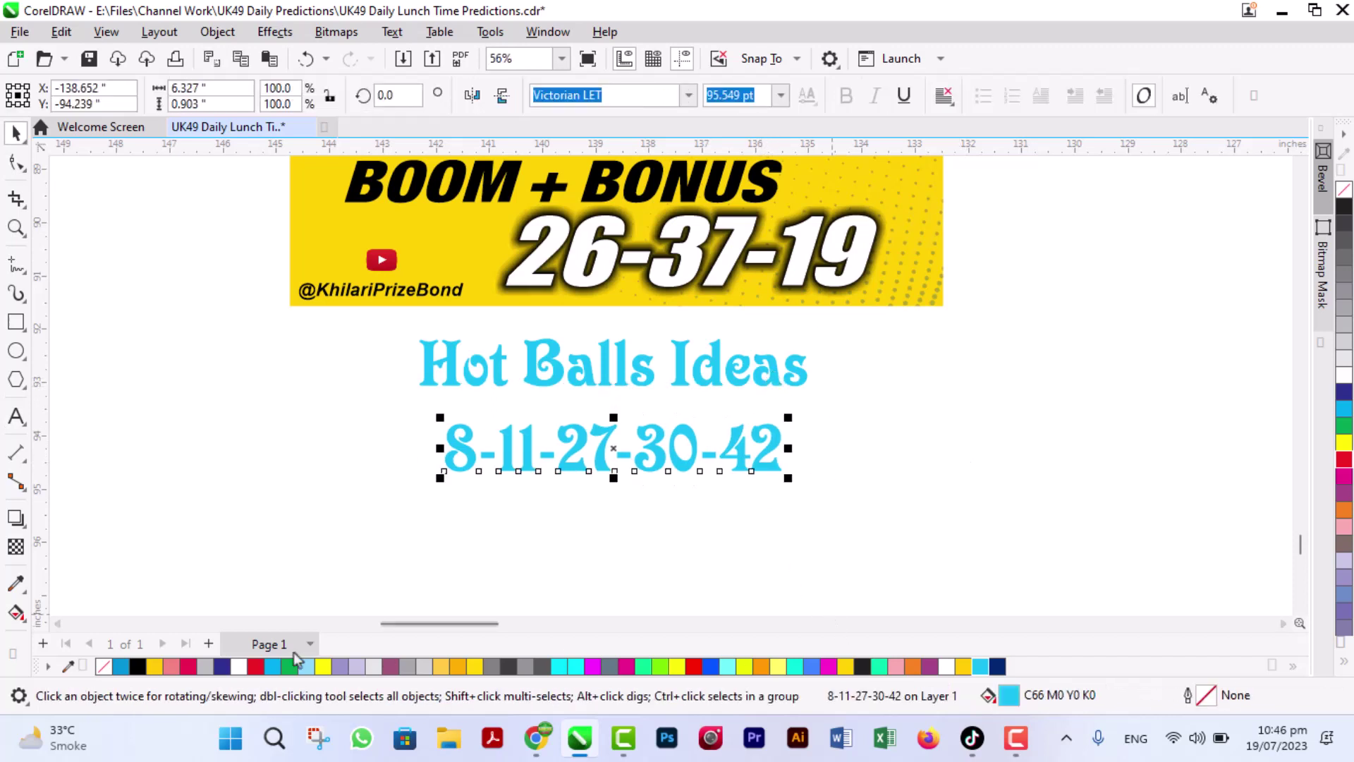
{"action": "left_click", "coordinate": [138, 666]}
{"action": "left_click_drag", "start_coordinate": [789, 418], "coordinate": [818, 408]}
{"action": "left_click", "coordinate": [808, 383], "text": "shift"}
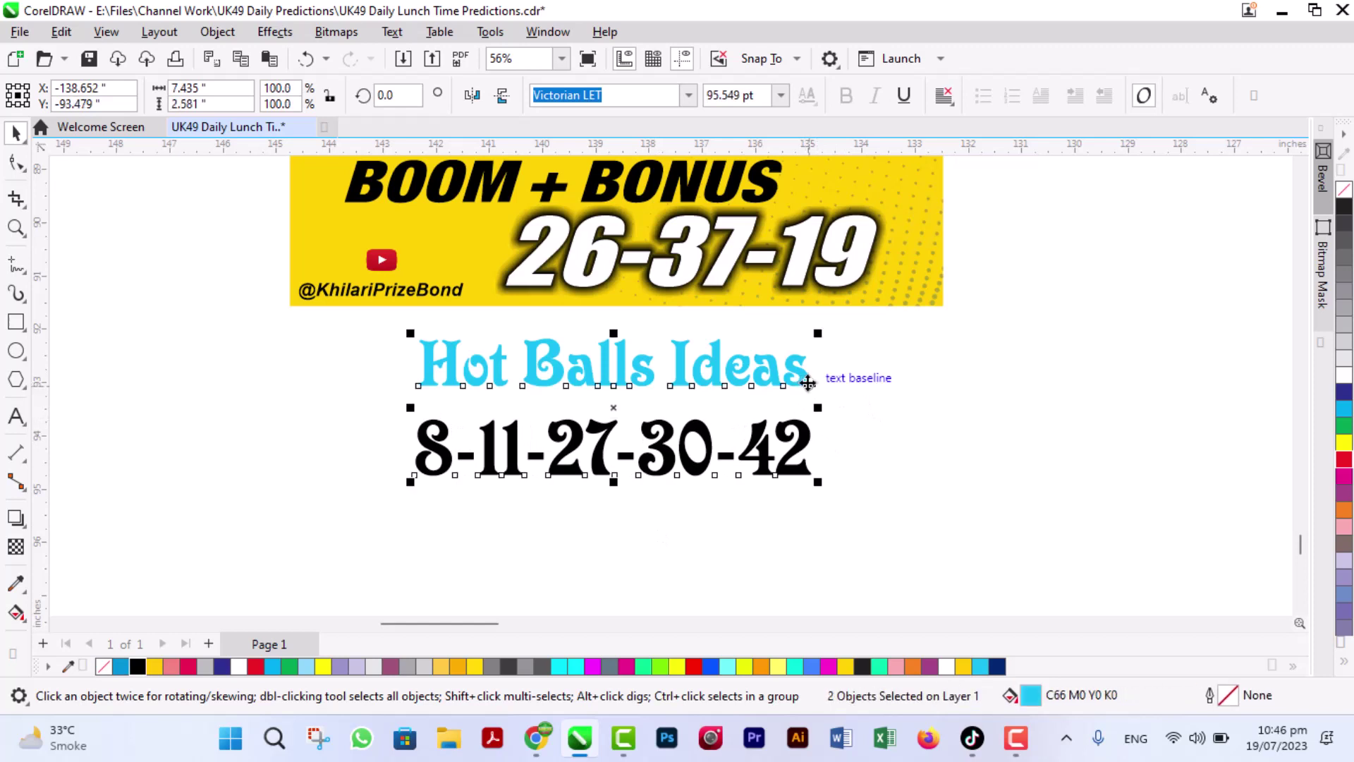
{"action": "left_click", "coordinate": [902, 434]}
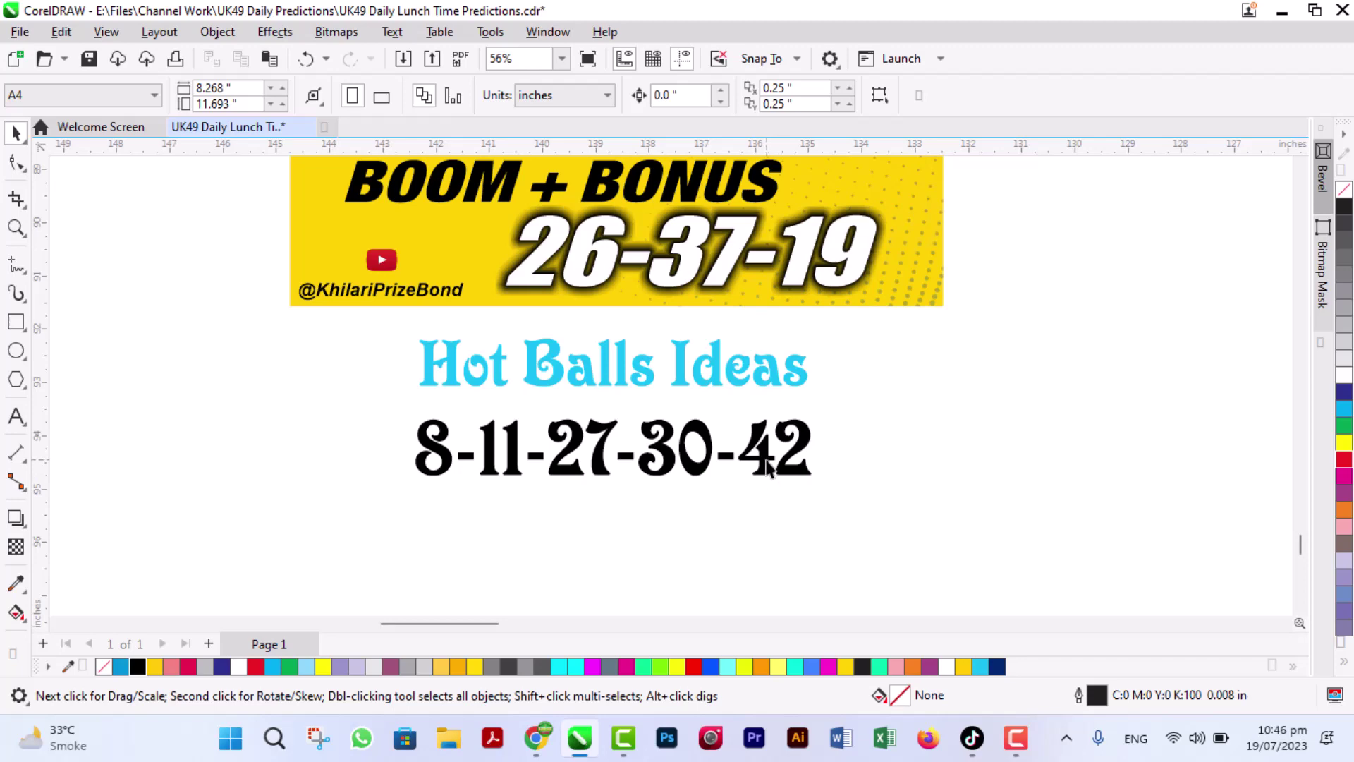
Duplicate the 8-11-27-30-42 line directly below itself and replace the copy's text with "2-14-24-34-44".
{"action": "left_click_drag", "start_coordinate": [768, 475], "coordinate": [769, 574]}
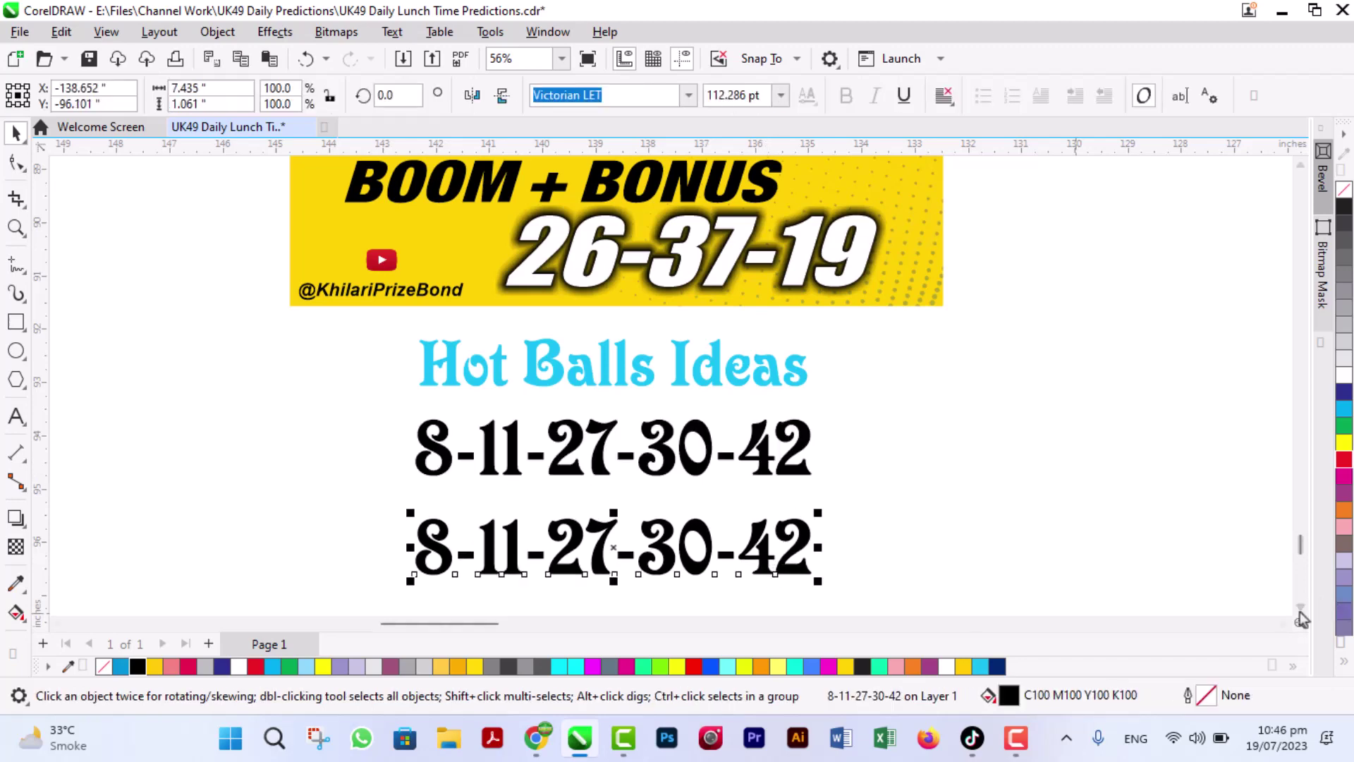
{"action": "scroll", "coordinate": [1301, 618], "scroll_direction": "down", "scroll_amount": 2}
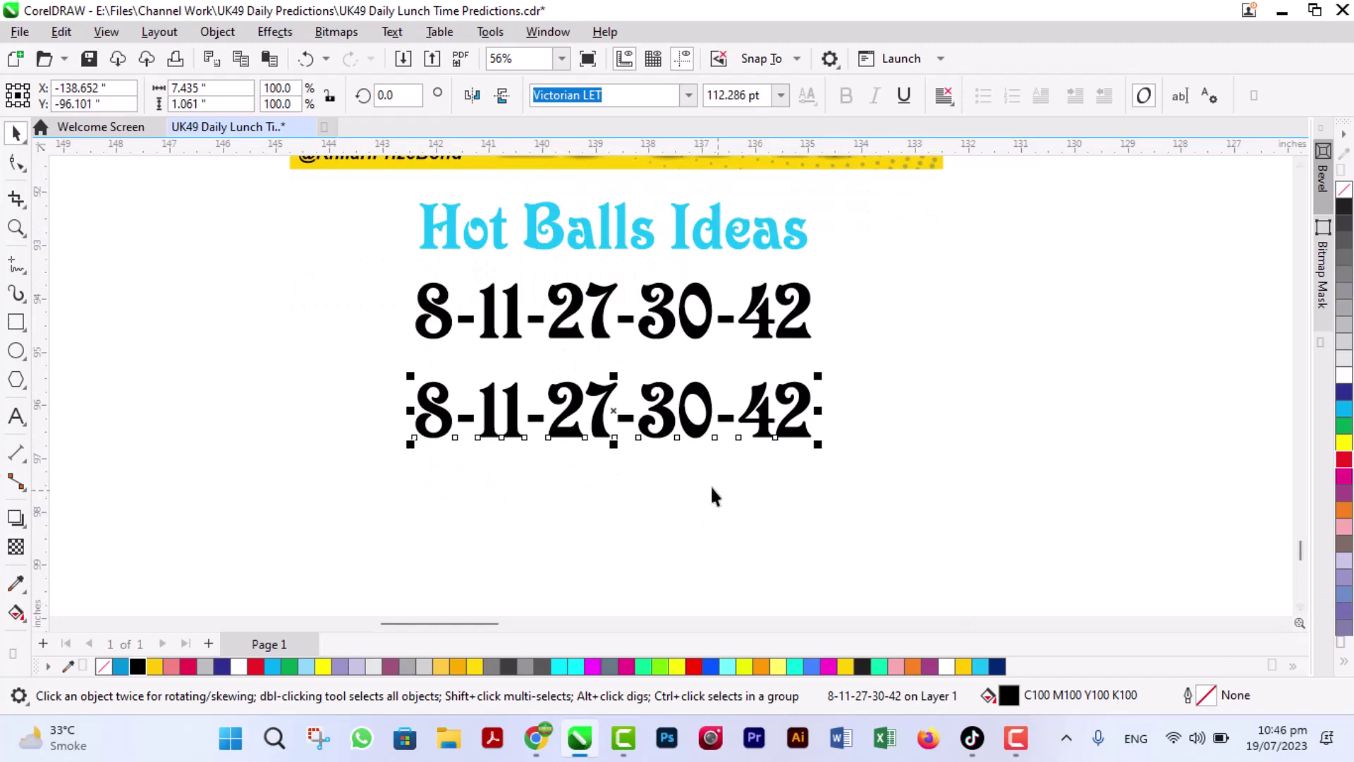
{"action": "scroll", "coordinate": [645, 488], "scroll_direction": "up", "scroll_amount": 2}
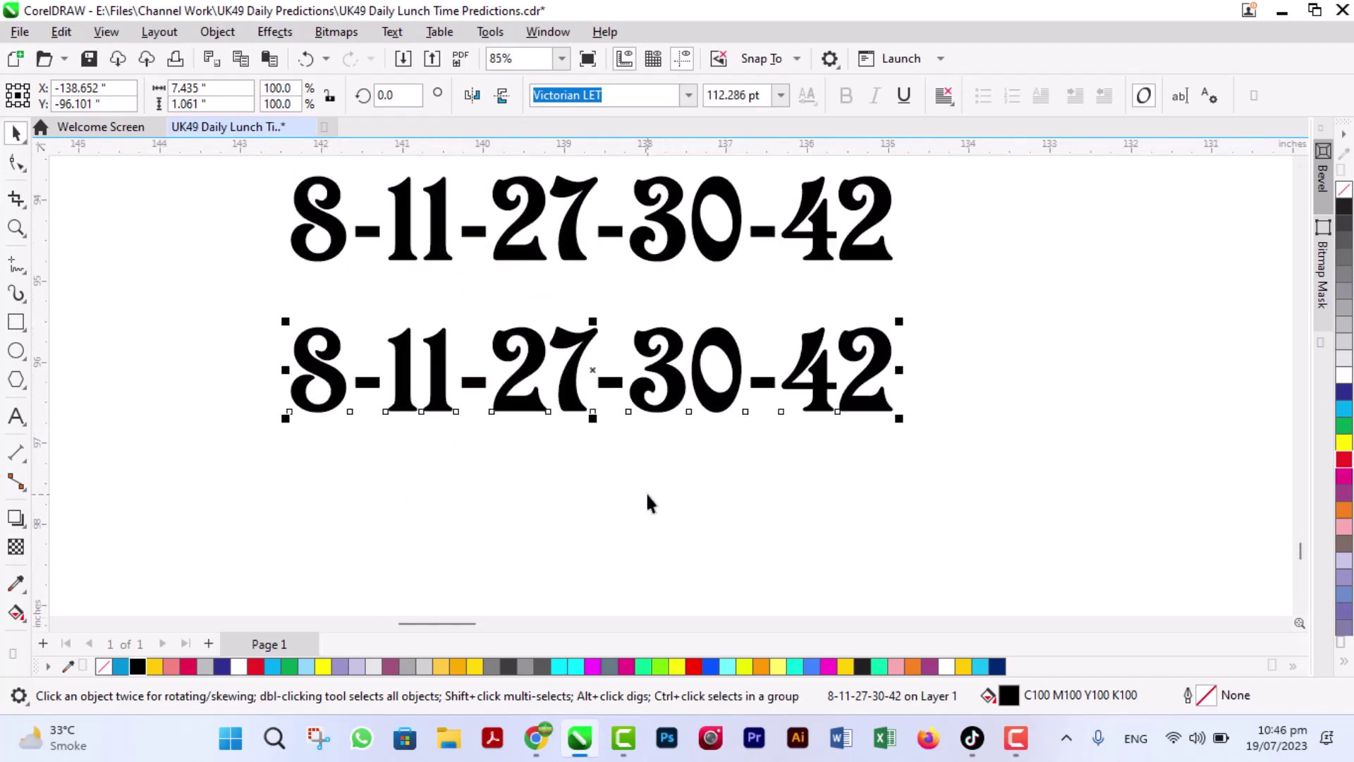
{"action": "scroll", "coordinate": [647, 502], "scroll_direction": "up", "scroll_amount": 3}
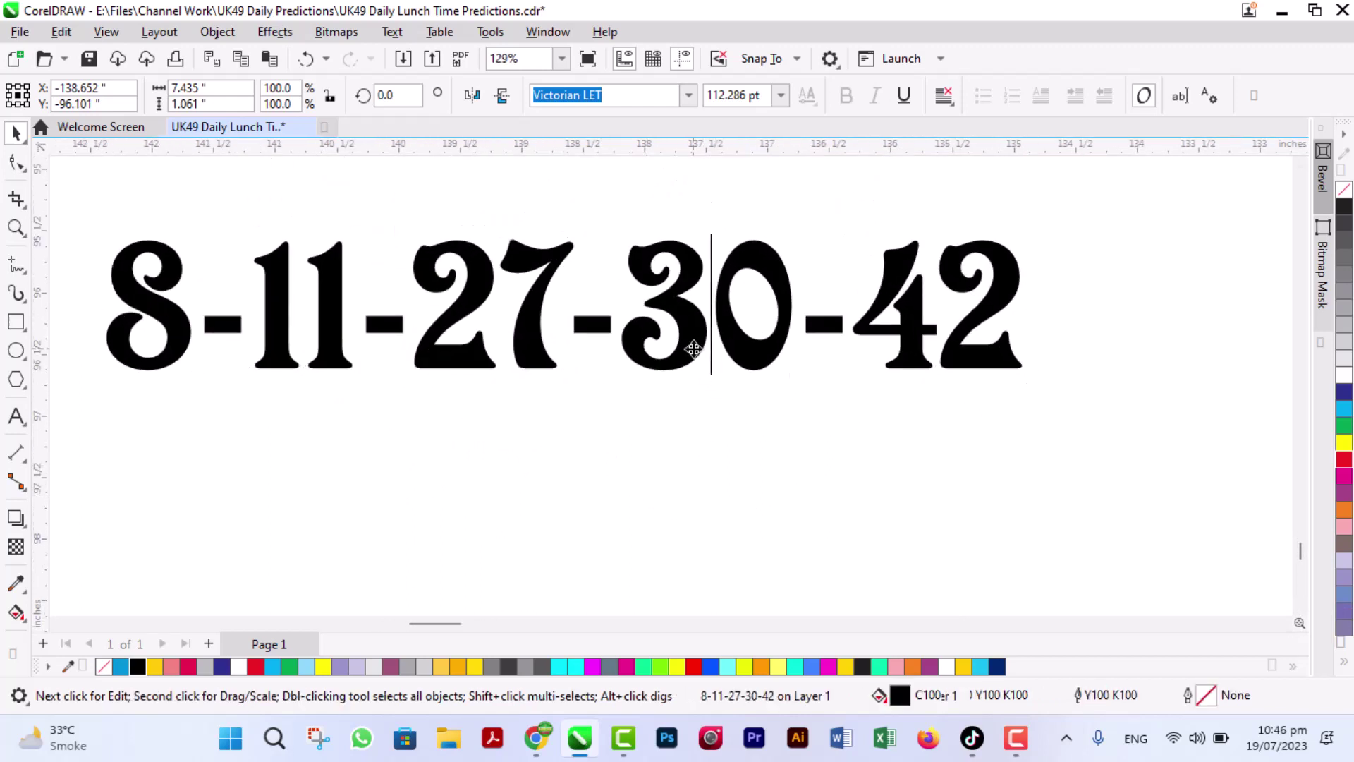
{"action": "double_click", "coordinate": [694, 348]}
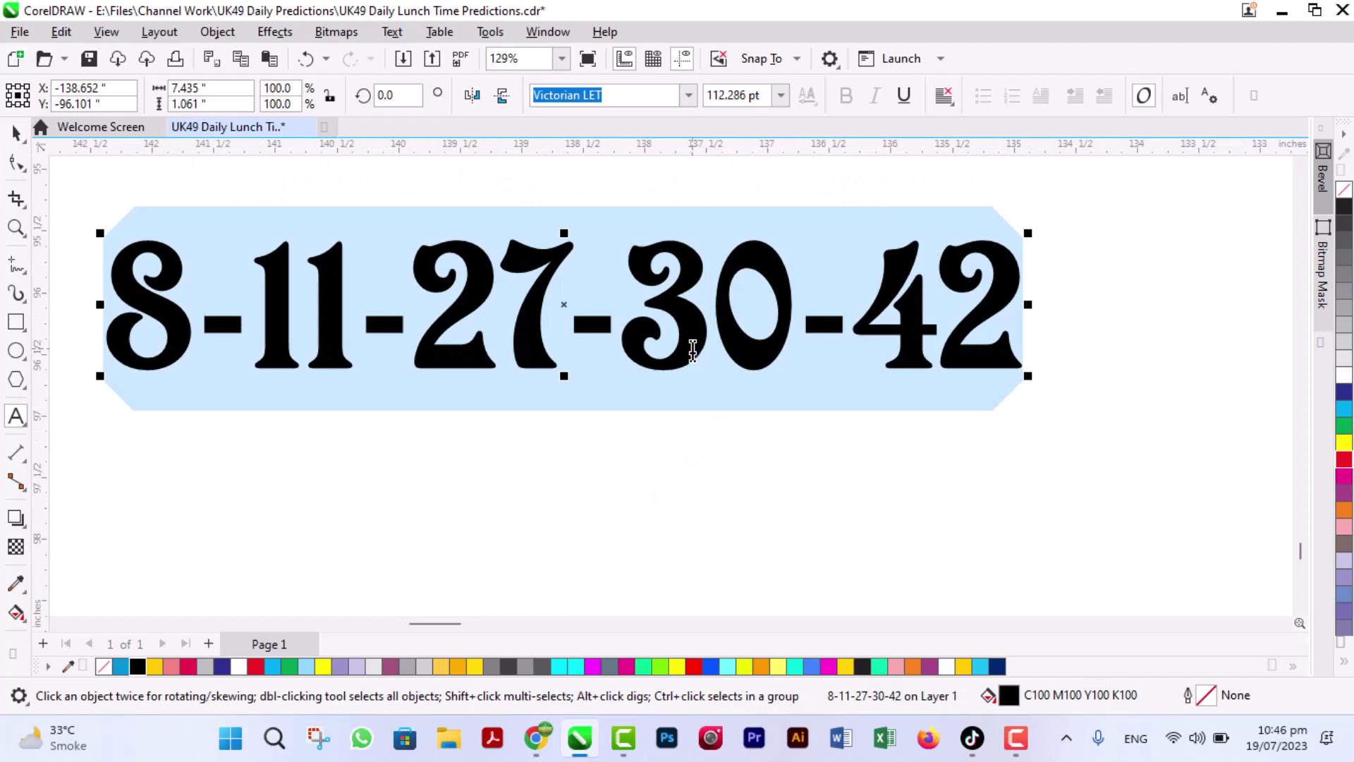
{"action": "type", "text": "22"}
{"action": "key", "text": "BackSpace"}
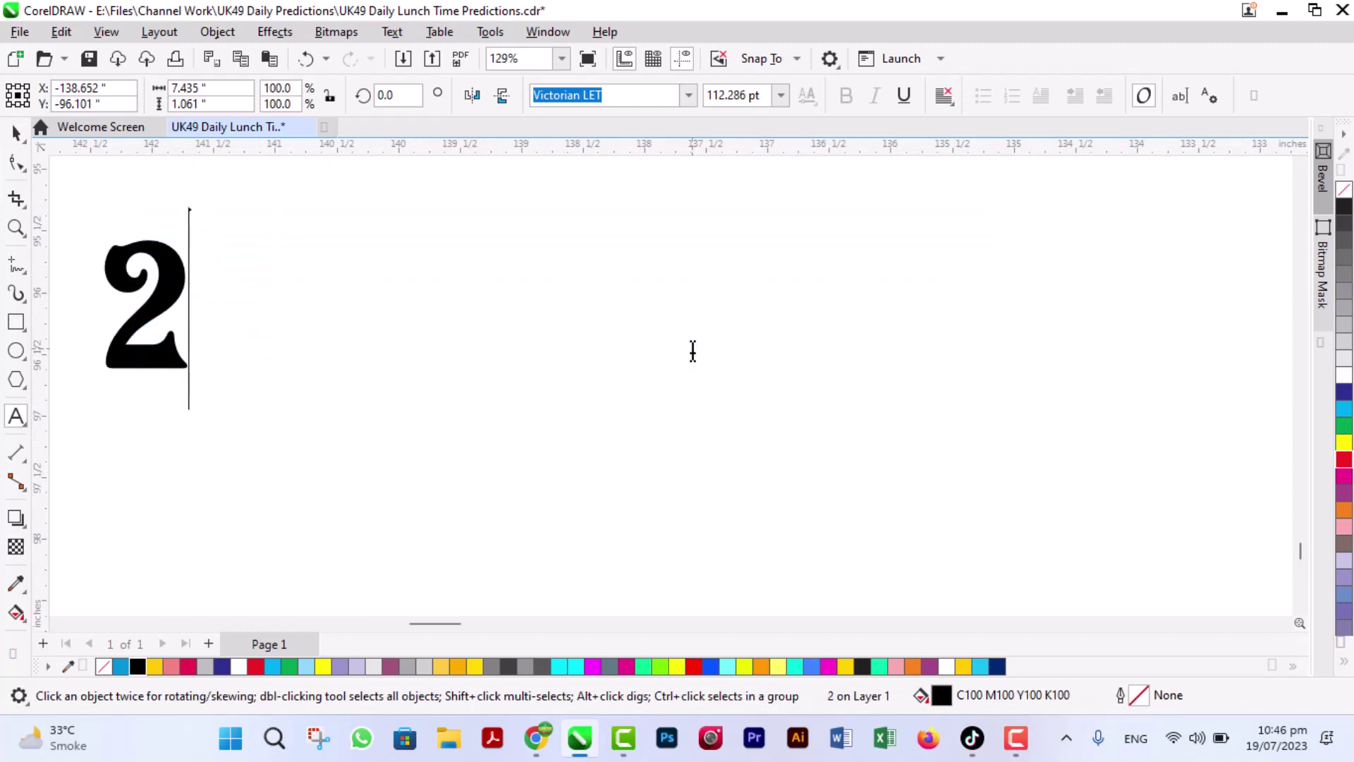
{"action": "type", "text": "-14-"}
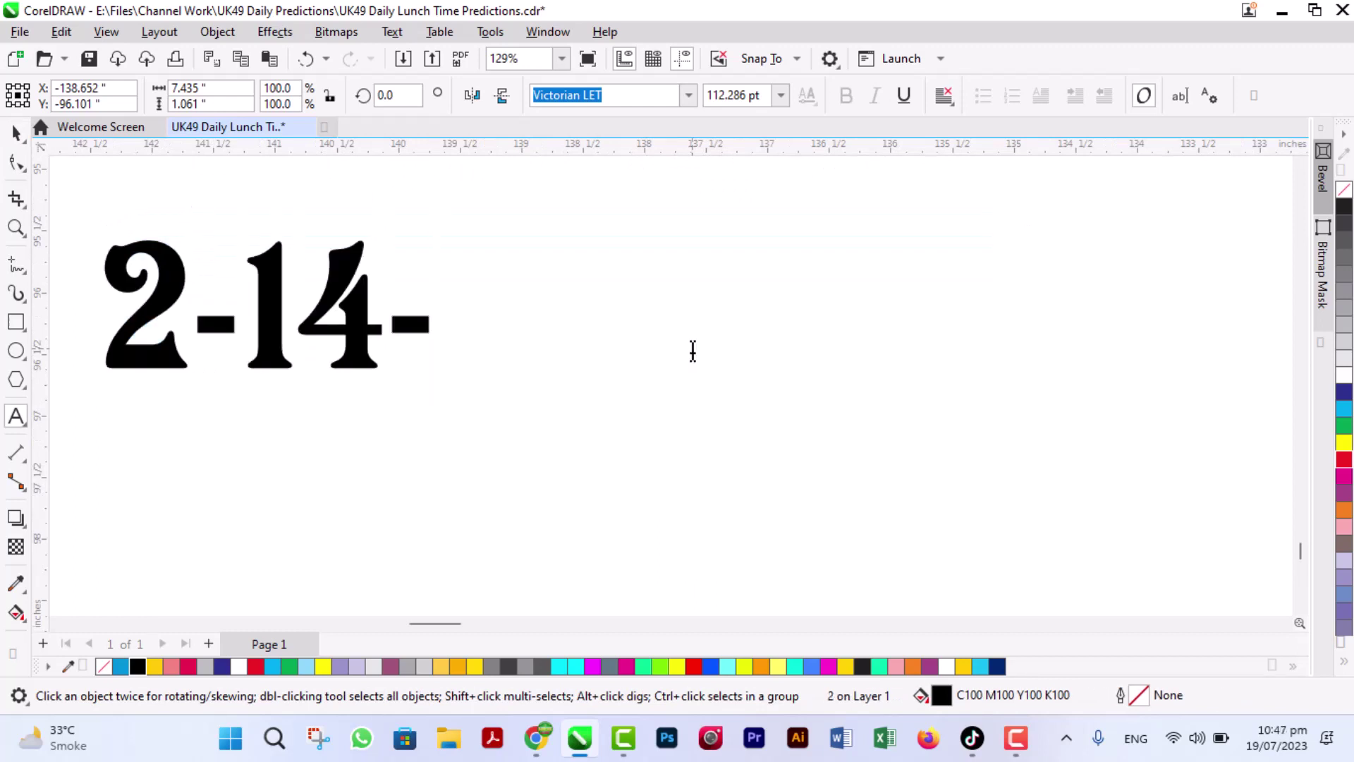
{"action": "type", "text": "24-34"}
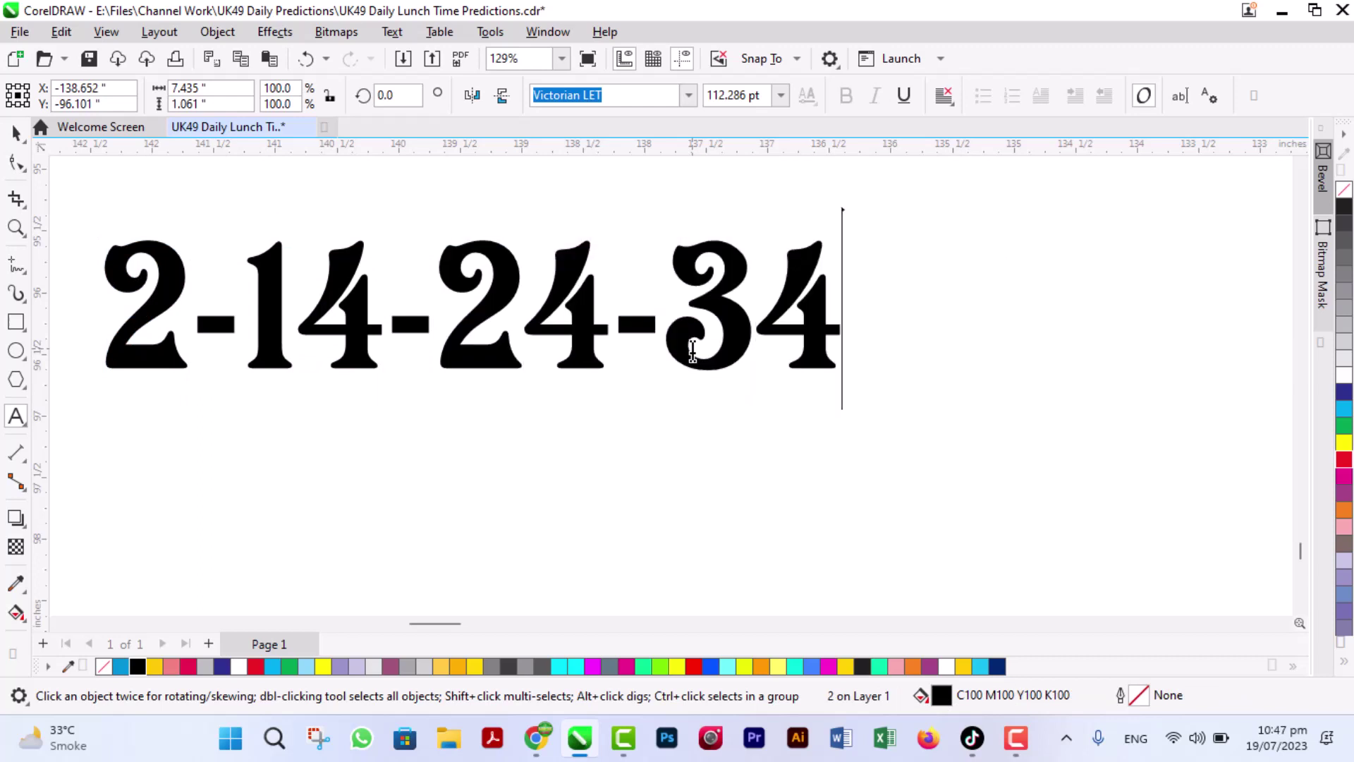
{"action": "type", "text": "-44"}
{"action": "key", "text": "ctrl+space"}
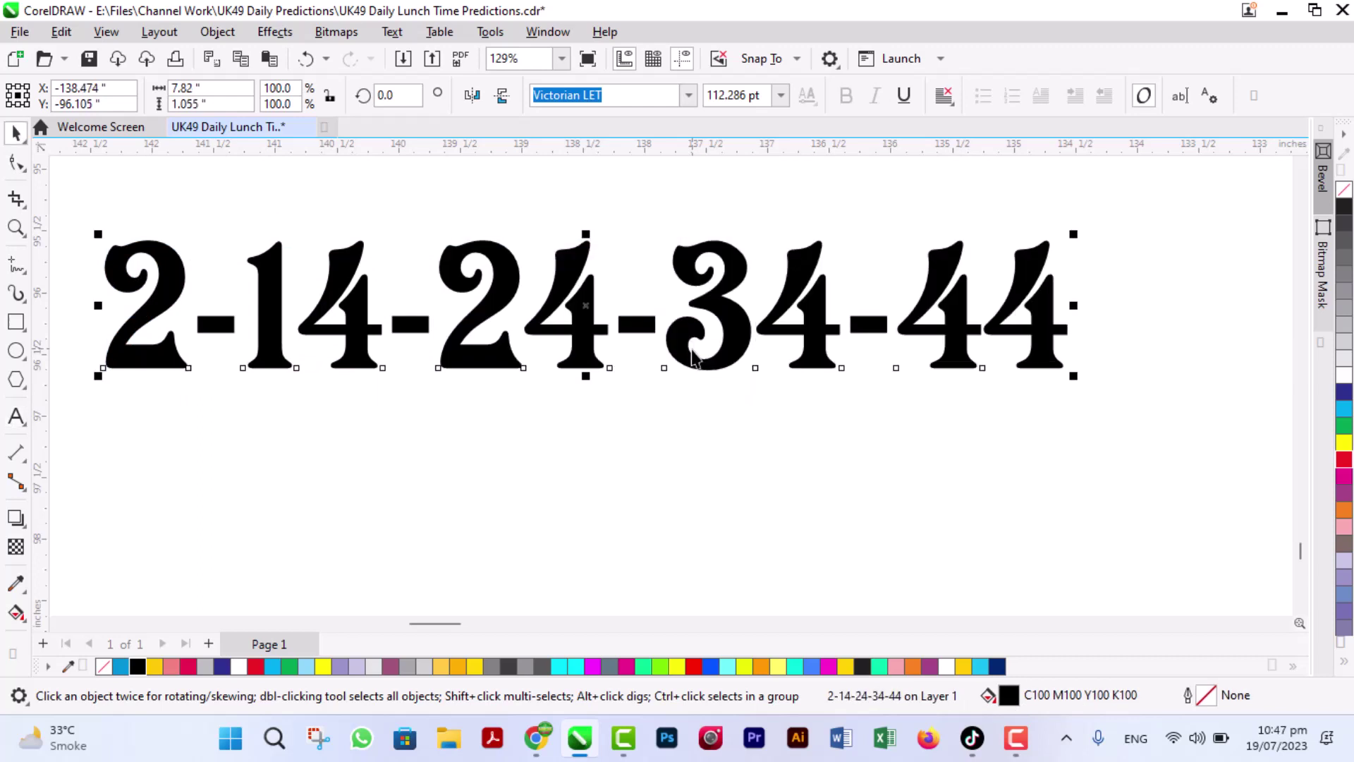
{"action": "left_click", "coordinate": [729, 450]}
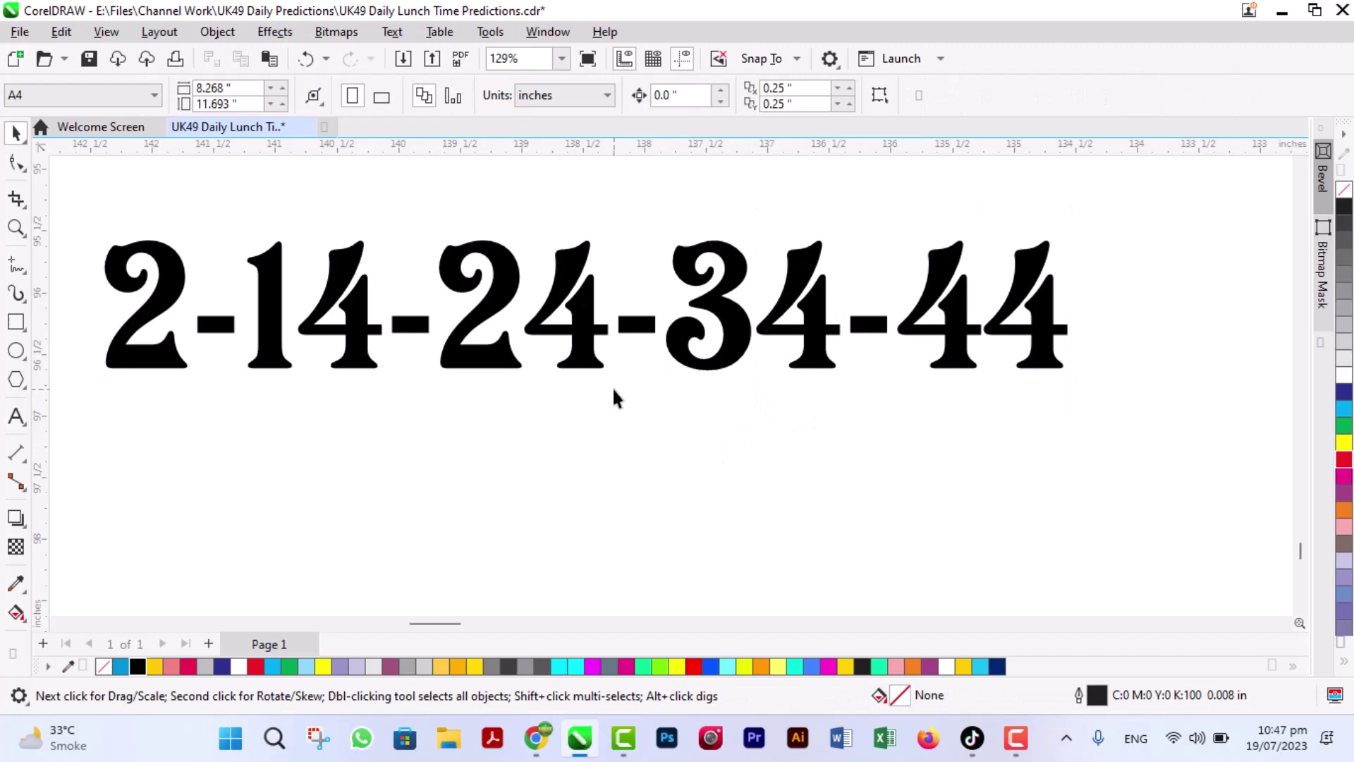
Duplicate the 2-14-24-34-44 line below itself and place a smaller copy of about 51 pt above the duplicate, aligned to its left edge.
{"action": "left_click_drag", "start_coordinate": [734, 283], "coordinate": [747, 540]}
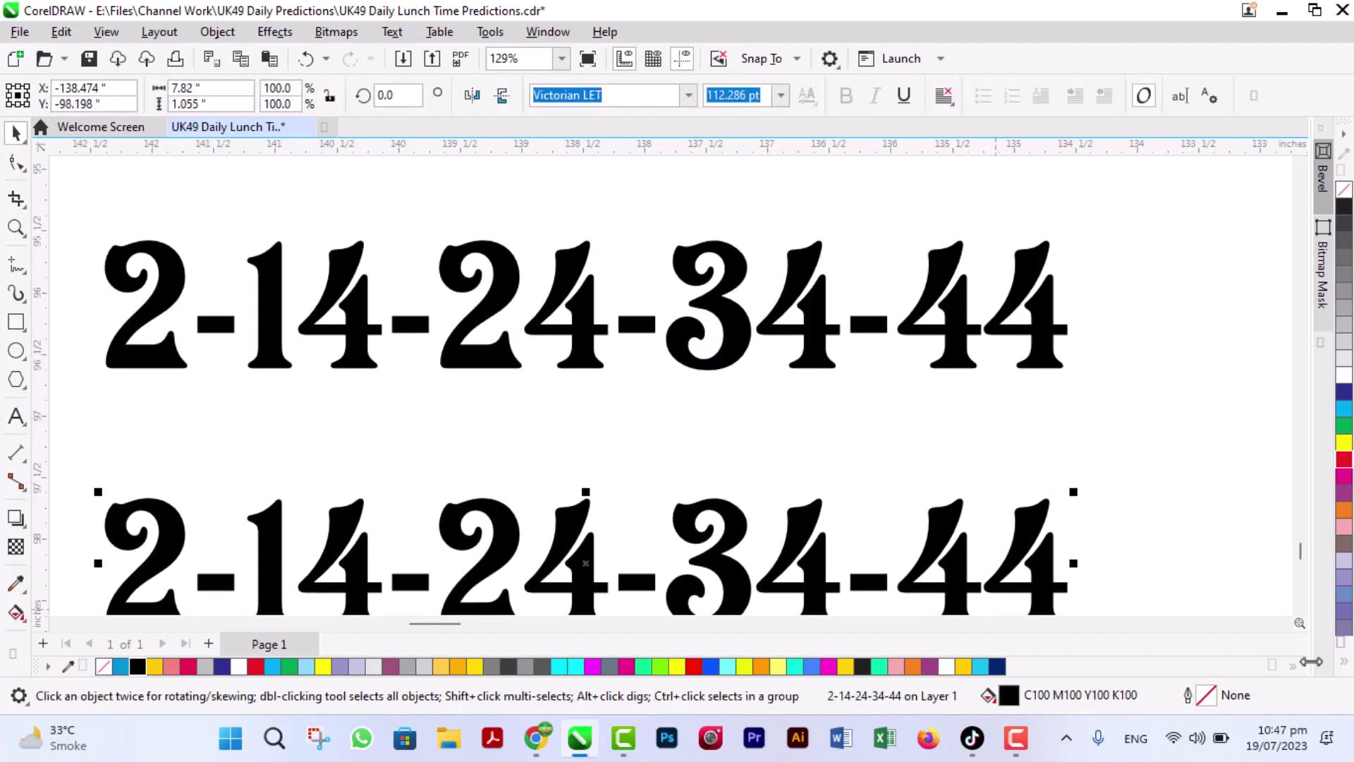
{"action": "scroll", "coordinate": [1304, 610], "scroll_direction": "down", "scroll_amount": 3}
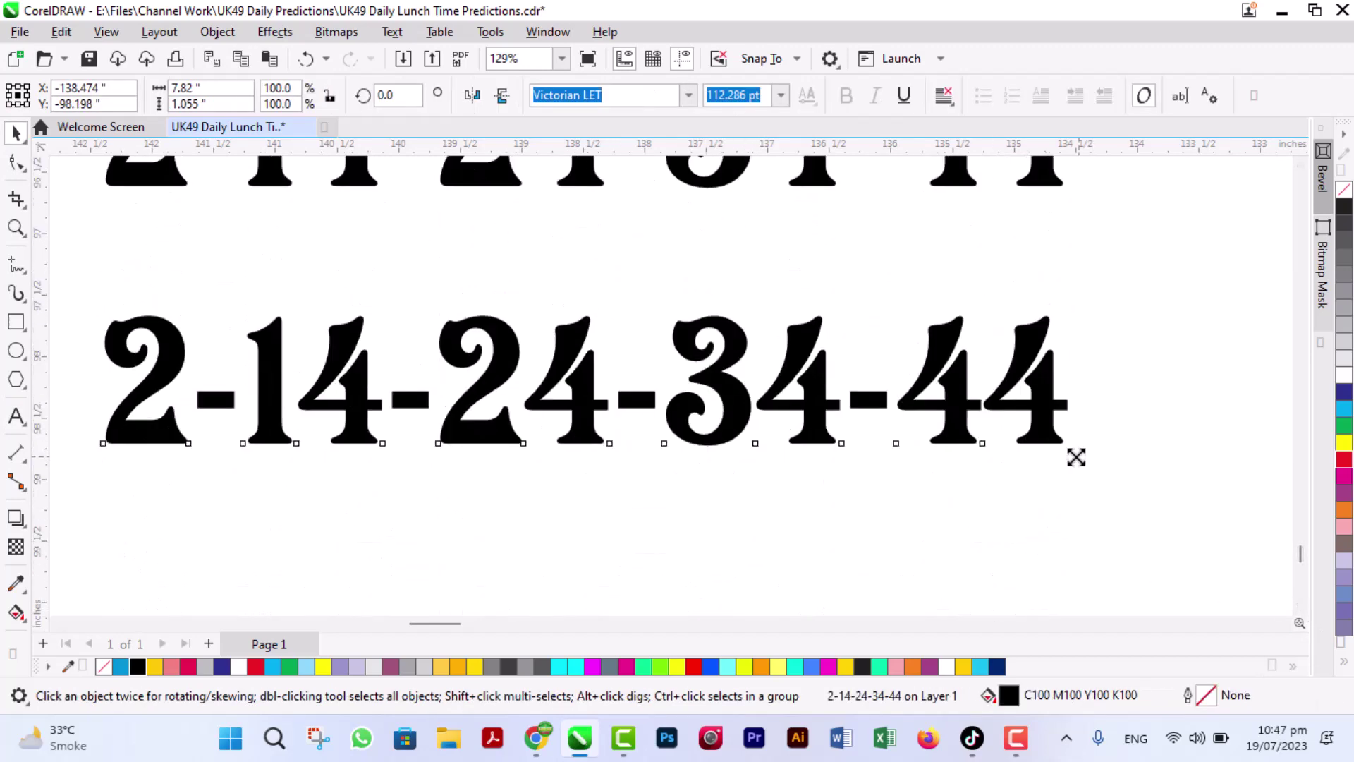
{"action": "left_click_drag", "start_coordinate": [1076, 457], "coordinate": [812, 448]}
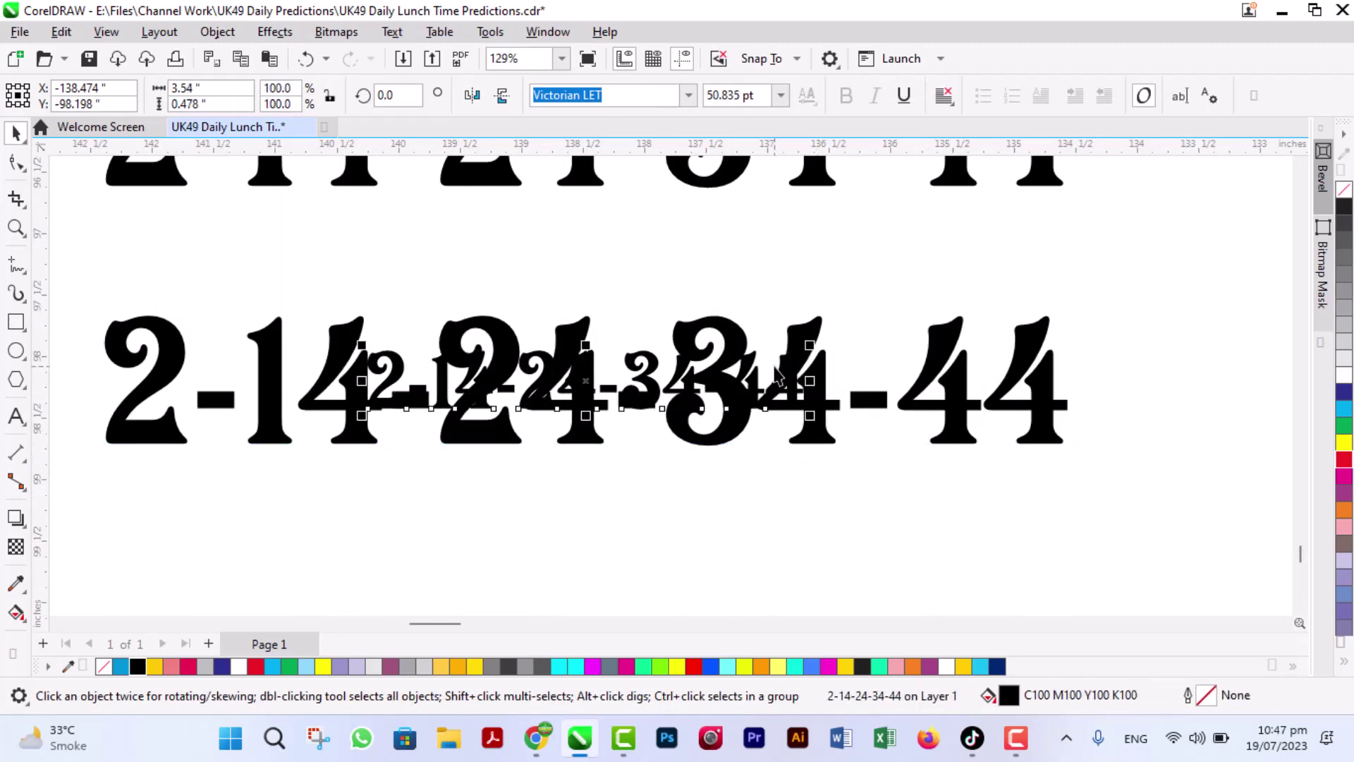
{"action": "left_click_drag", "start_coordinate": [776, 374], "coordinate": [586, 376]}
{"action": "left_click", "coordinate": [472, 338], "text": "shift"}
{"action": "key", "text": "Escape"}
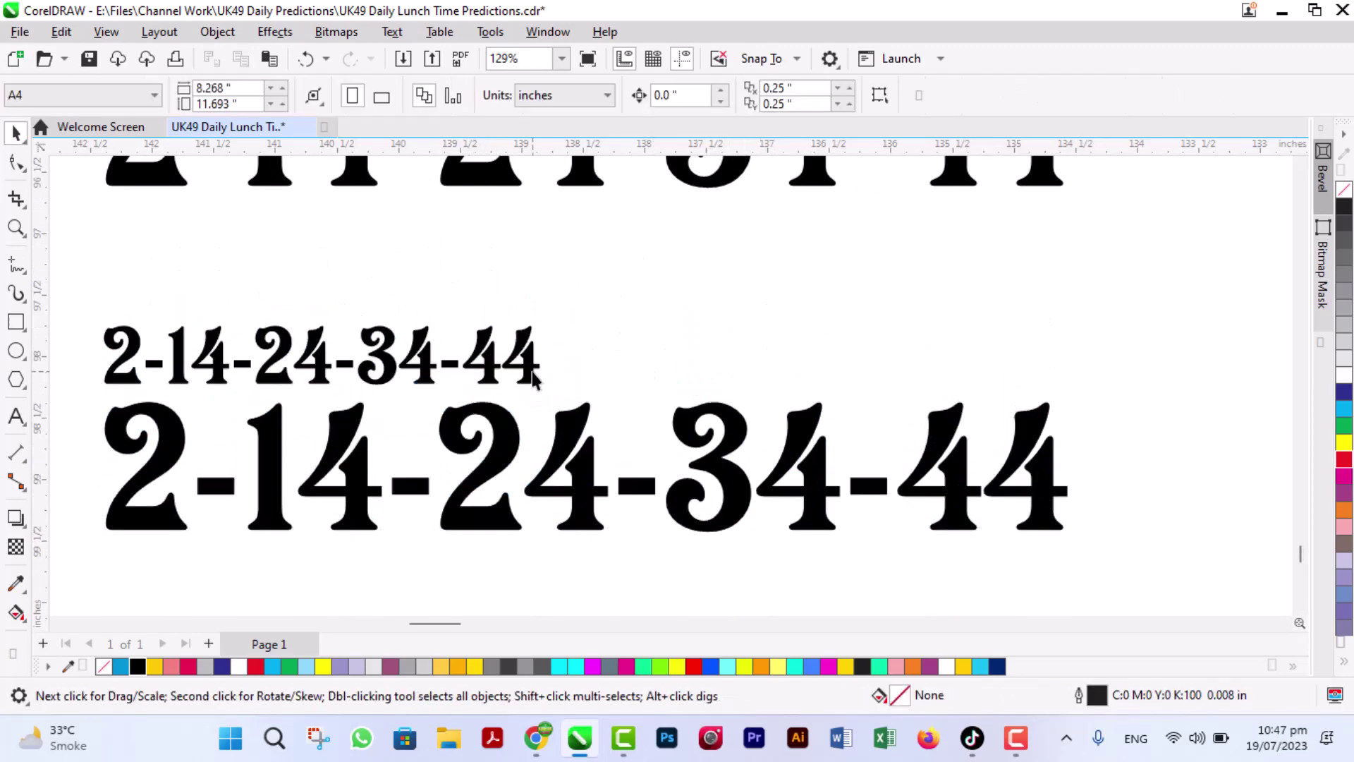
Replace the text of the small 2-14-24-34-44 copy with the heading "Pairs".
{"action": "double_click", "coordinate": [533, 377]}
{"action": "key", "text": "ctrl+a"}
{"action": "type", "text": "P"}
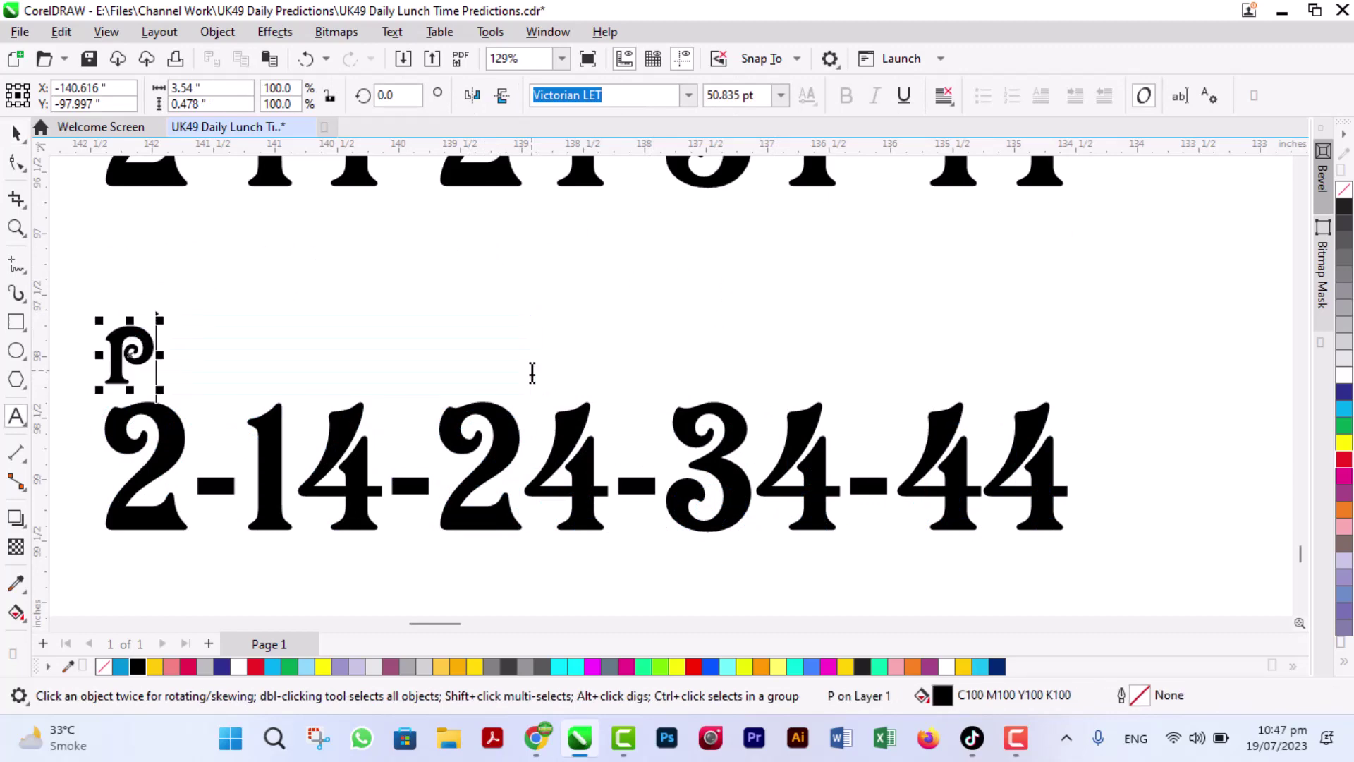
{"action": "type", "text": "airs"}
{"action": "key", "text": "ctrl+space"}
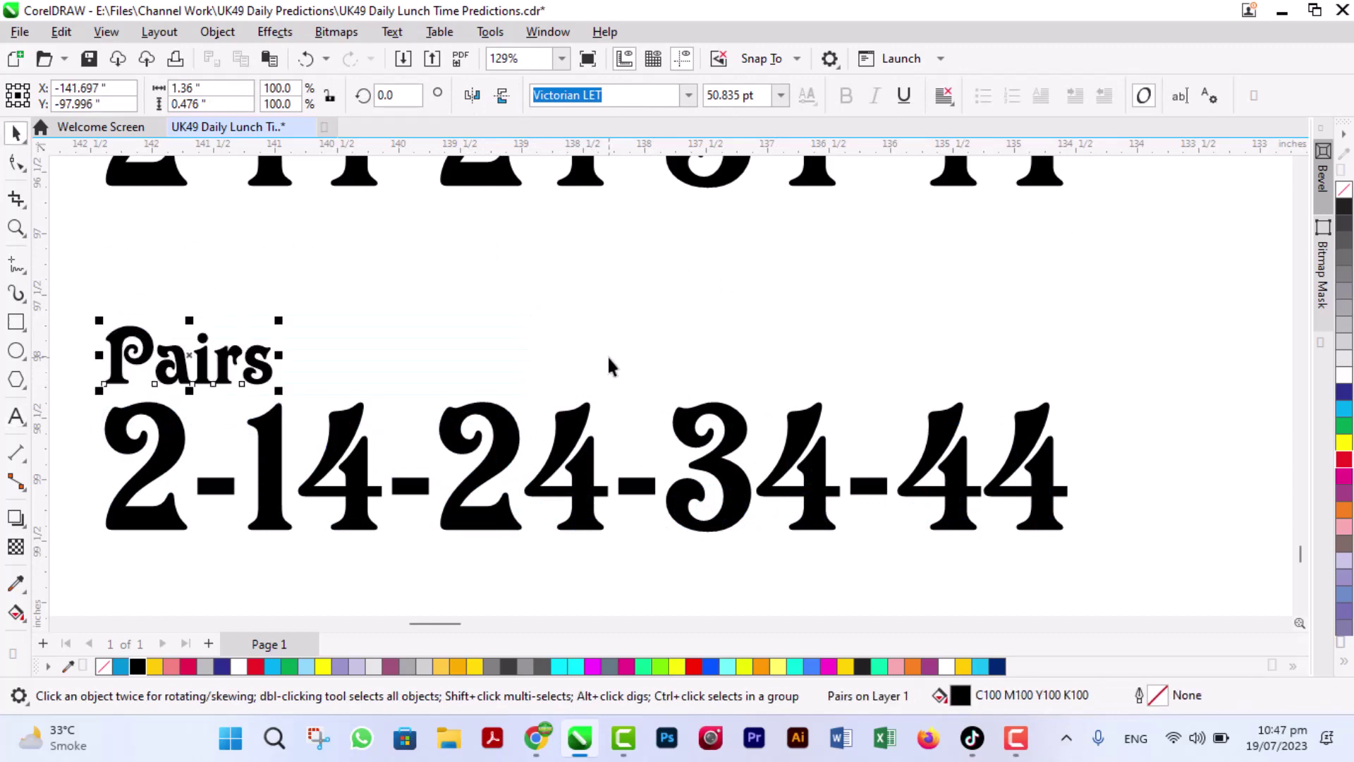
Duplicate the "Pairs" heading to its right on the same line and change the copy's text to "3rd Option".
{"action": "left_click_drag", "start_coordinate": [230, 352], "coordinate": [520, 356]}
{"action": "double_click", "coordinate": [519, 358]}
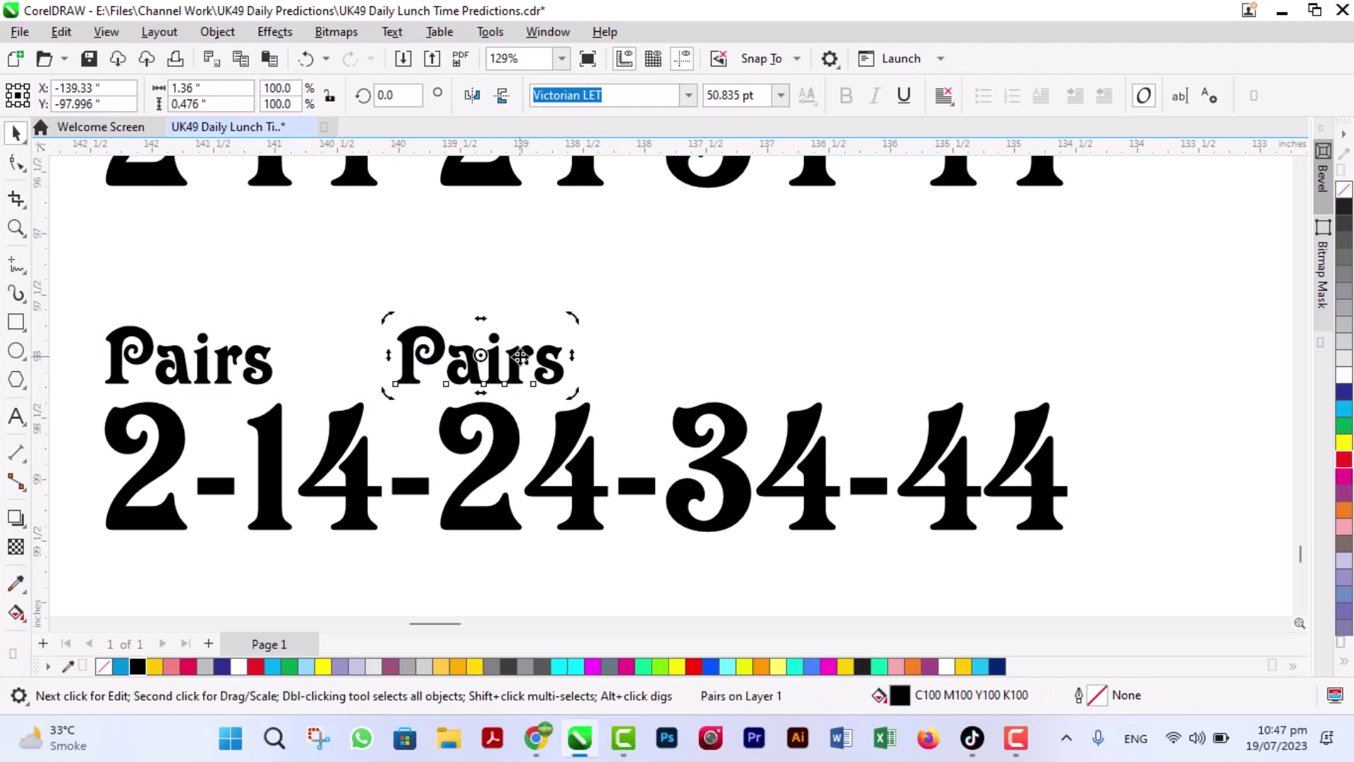
{"action": "key", "text": "ctrl+a"}
{"action": "type", "text": "3rd"}
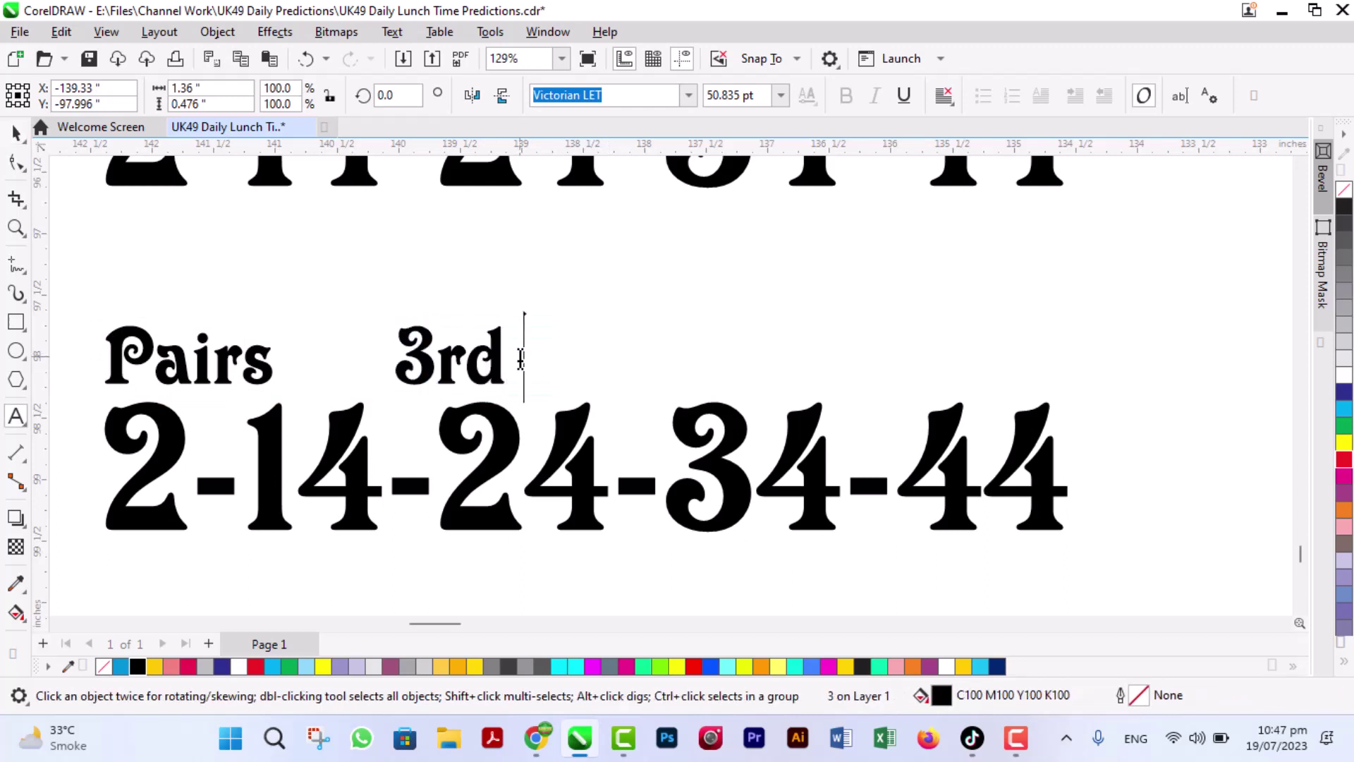
{"action": "type", "text": " Option"}
{"action": "key", "text": "ctrl+space"}
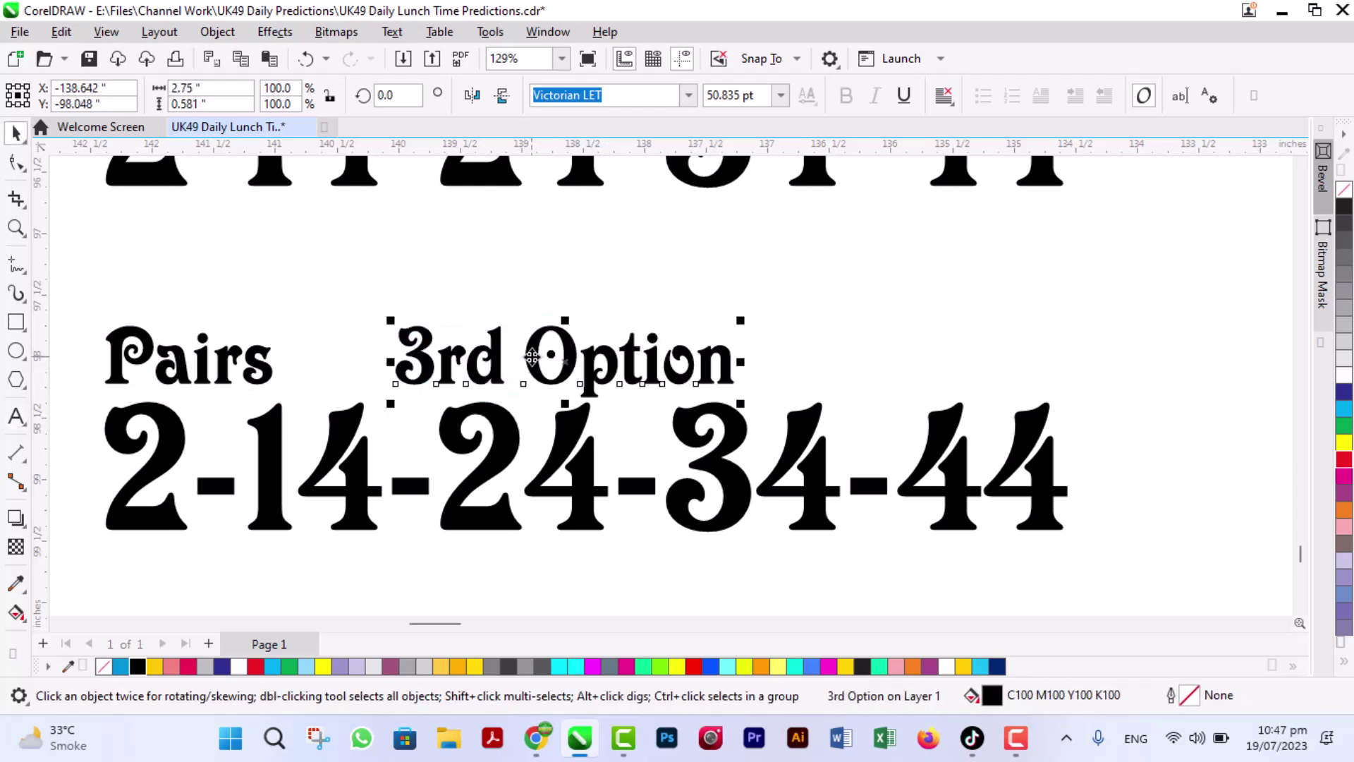
Duplicate the "3rd Option" heading to its right, change the copy's text to "Plus Bonus" and shift it slightly further right.
{"action": "left_click_drag", "start_coordinate": [533, 358], "coordinate": [916, 372]}
{"action": "double_click", "coordinate": [913, 361]}
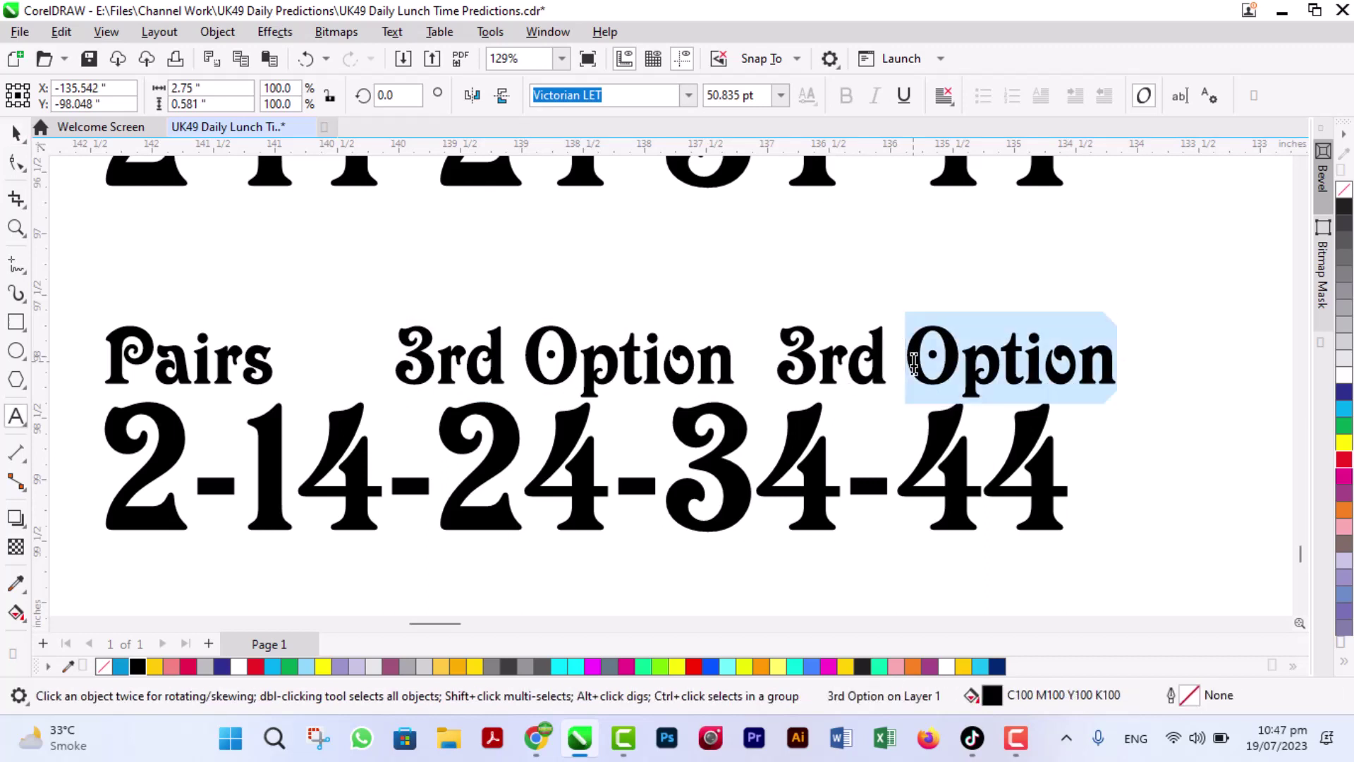
{"action": "key", "text": "BackSpace"}
{"action": "key", "text": "BackSpace"}
{"action": "key", "text": "BackSpace"}
{"action": "key", "text": "BackSpace"}
{"action": "key", "text": "BackSpace"}
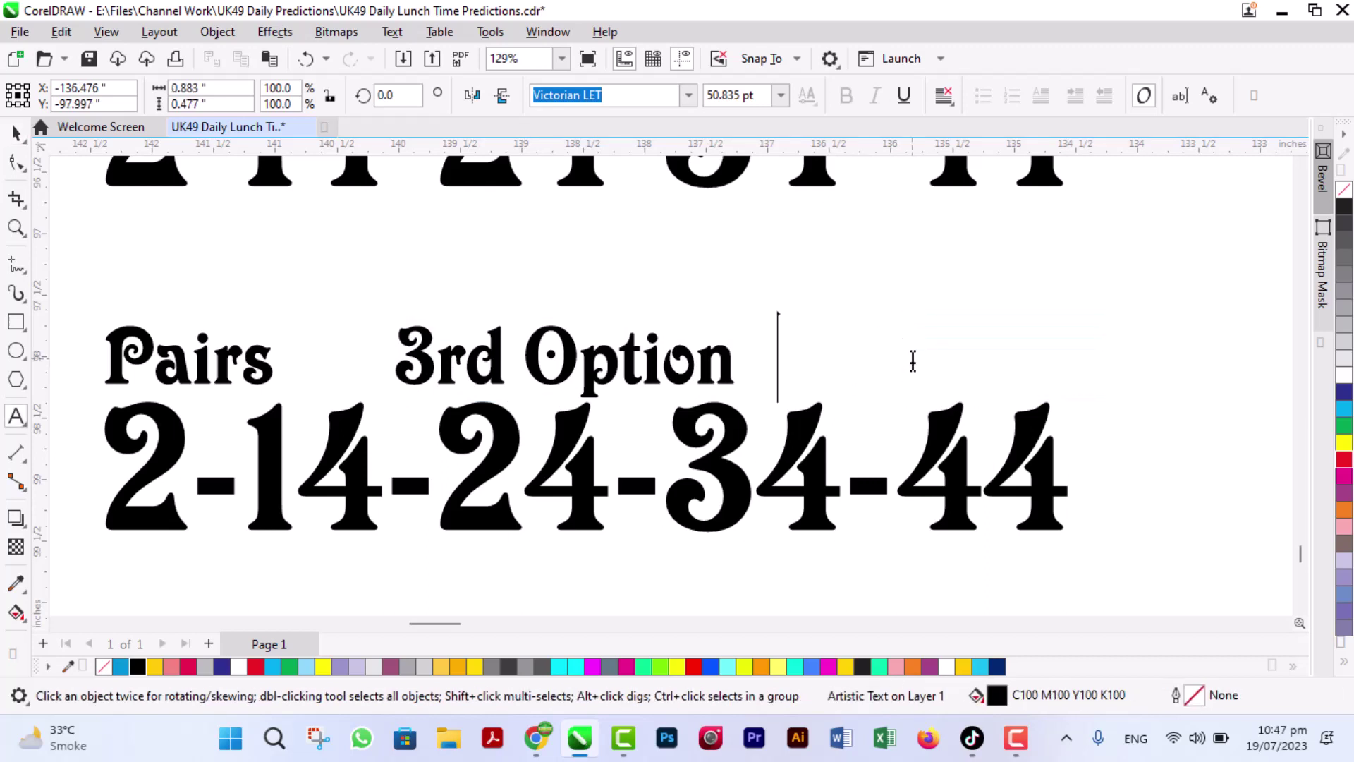
{"action": "type", "text": "m"}
{"action": "key", "text": "BackSpace"}
{"action": "type", "text": "Bonus"}
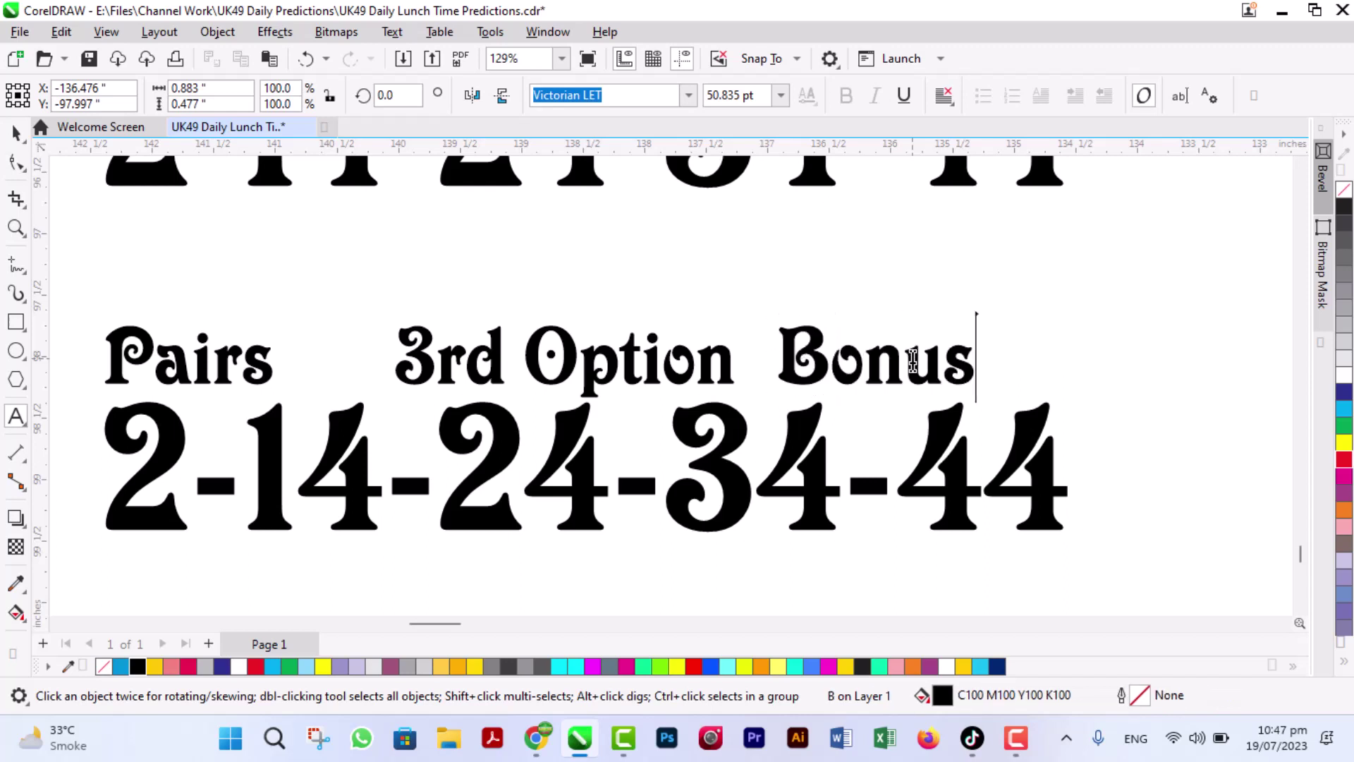
{"action": "key", "text": "Home"}
{"action": "type", "text": "Plus"}
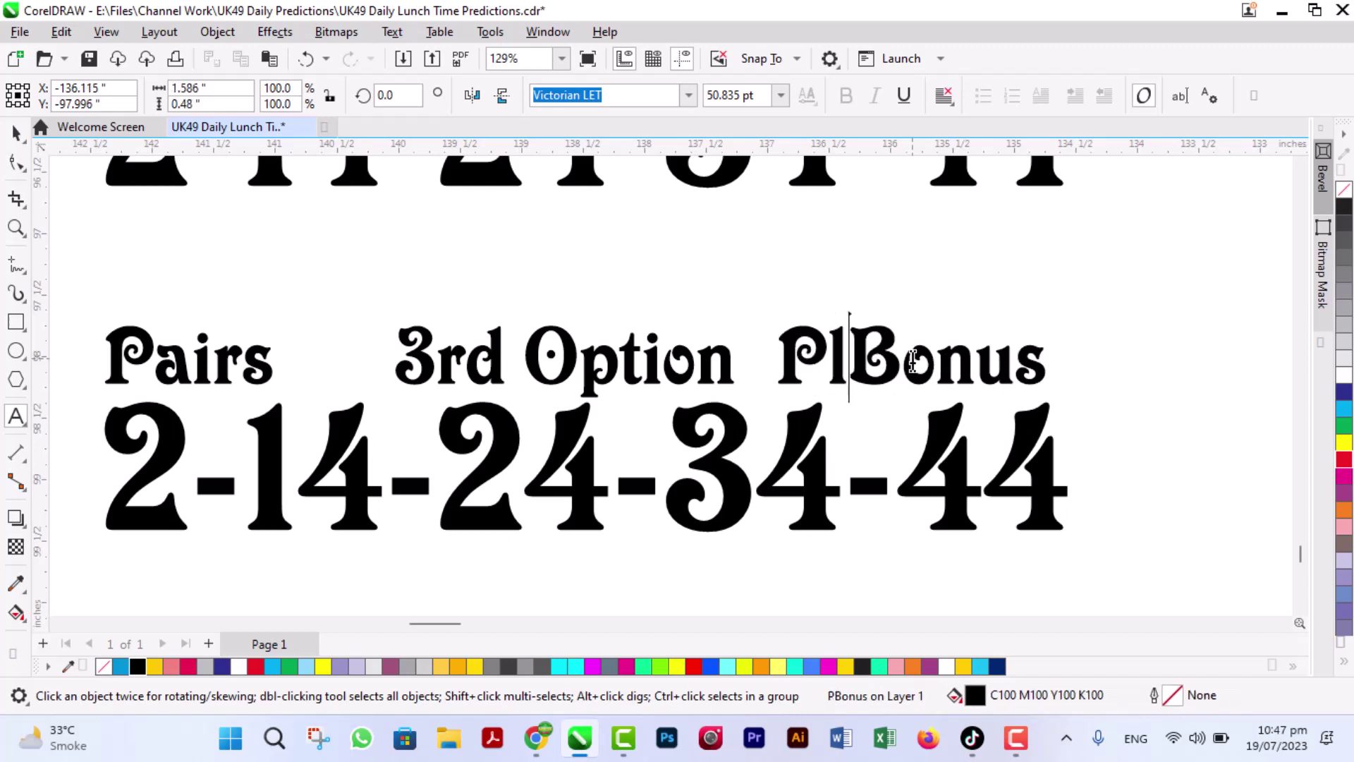
{"action": "key", "text": "ctrl+space"}
{"action": "left_click_drag", "start_coordinate": [912, 363], "coordinate": [975, 363]}
{"action": "left_click", "coordinate": [851, 251]}
Shrink the lower 2-14-24-34-44 line to about 77 pt beneath "Pairs" and place the text cursor just before 14.
{"action": "left_click", "coordinate": [798, 429]}
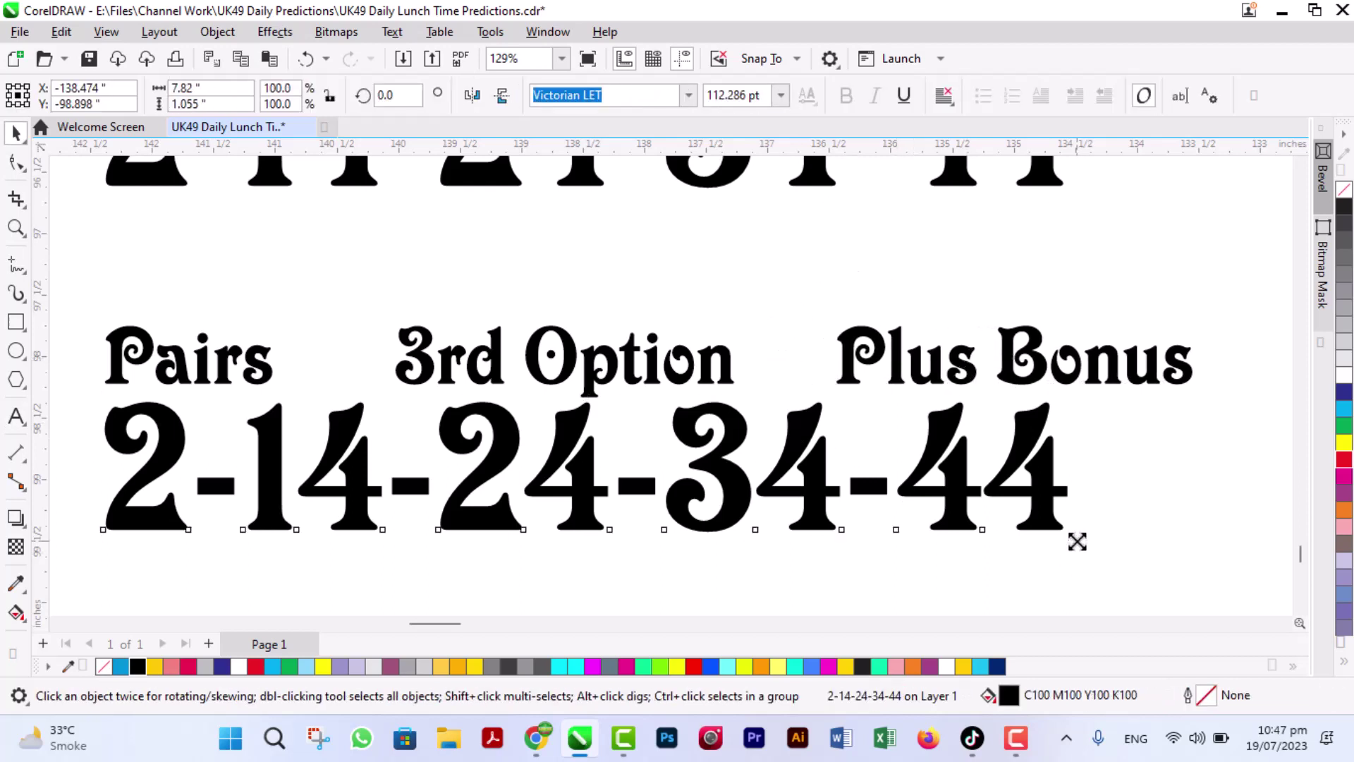
{"action": "left_click_drag", "start_coordinate": [1075, 541], "coordinate": [772, 500]}
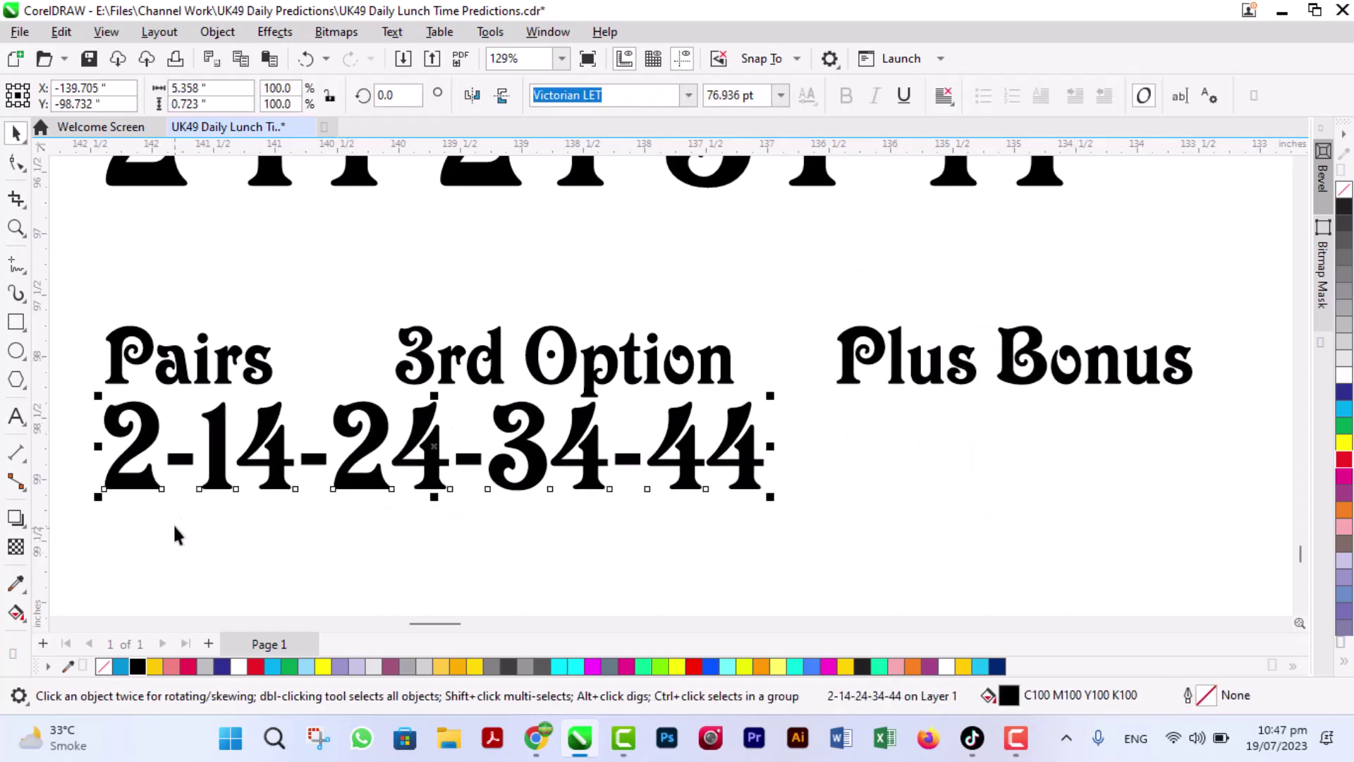
{"action": "left_click_drag", "start_coordinate": [218, 484], "coordinate": [236, 484]}
{"action": "double_click", "coordinate": [215, 484]}
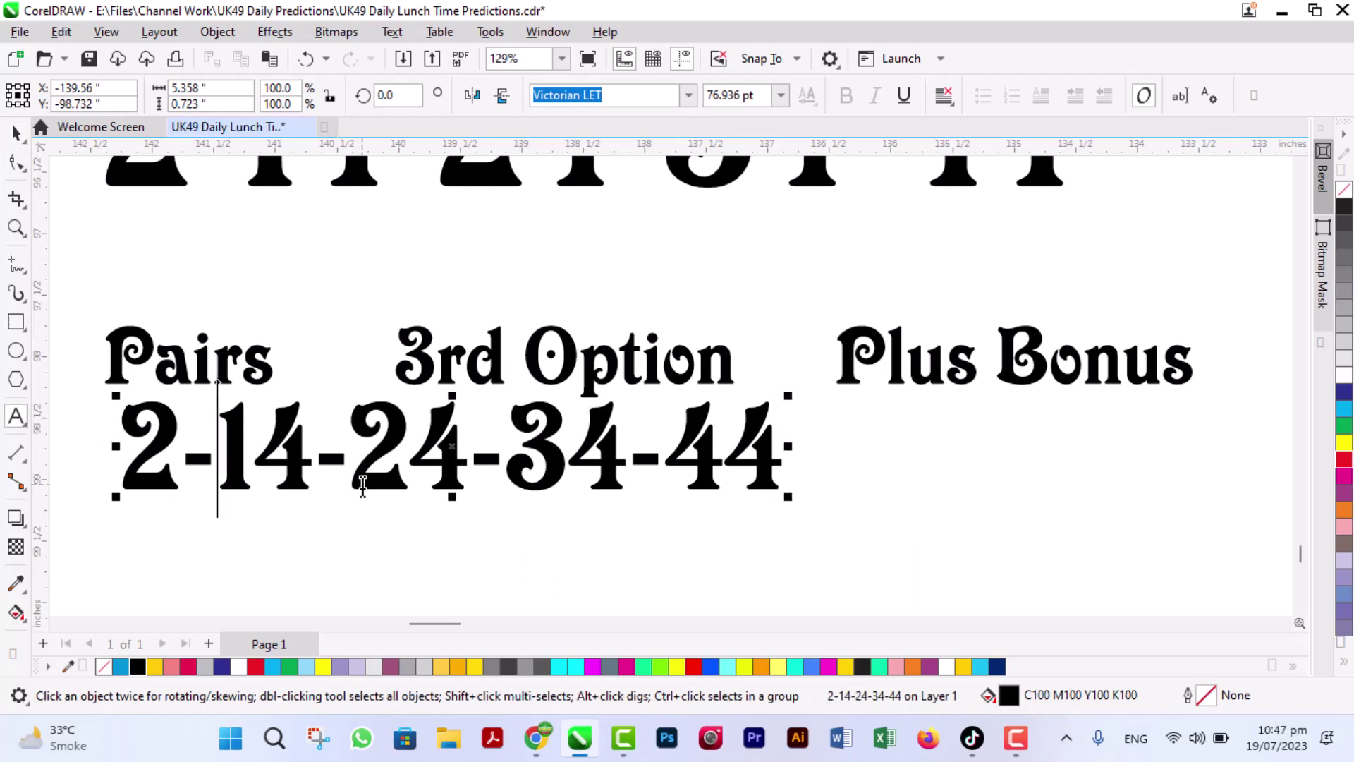
{"action": "type", "text": "24"}
{"action": "key", "text": "Return"}
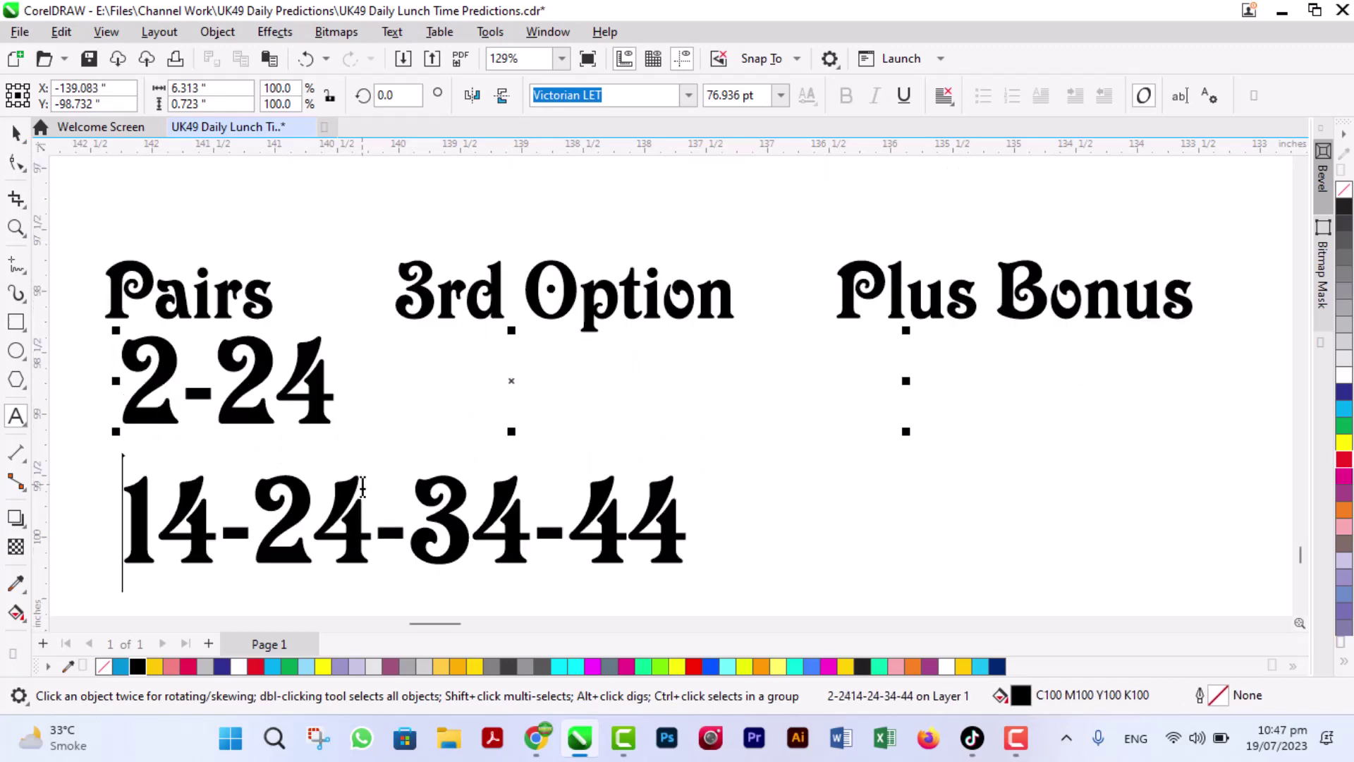
{"action": "key", "text": "BackSpace"}
{"action": "key", "text": "BackSpace"}
{"action": "key", "text": "BackSpace"}
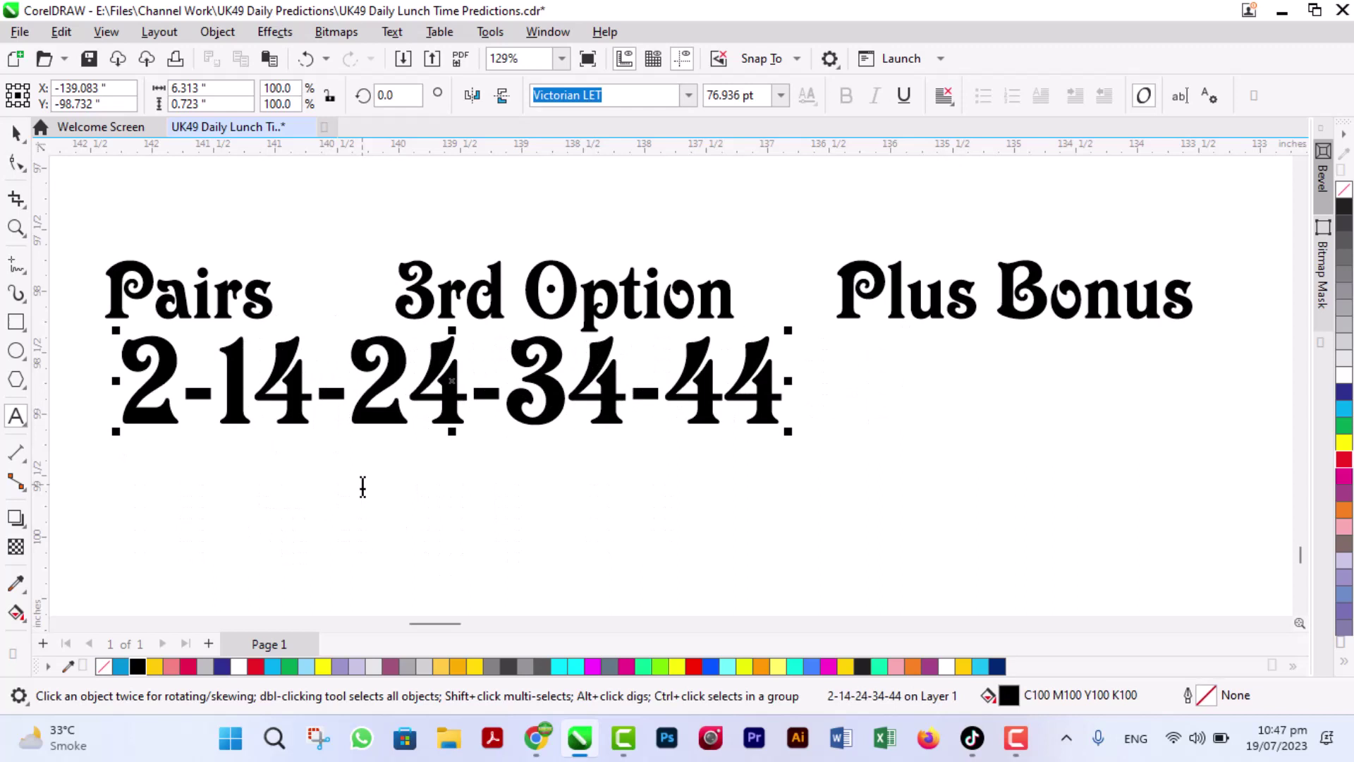
Break the number line under "Pairs" into separate rows, completing the first three as 2-27, 14-30 and 24-42.
{"action": "type", "text": "27"}
{"action": "key", "text": "Return"}
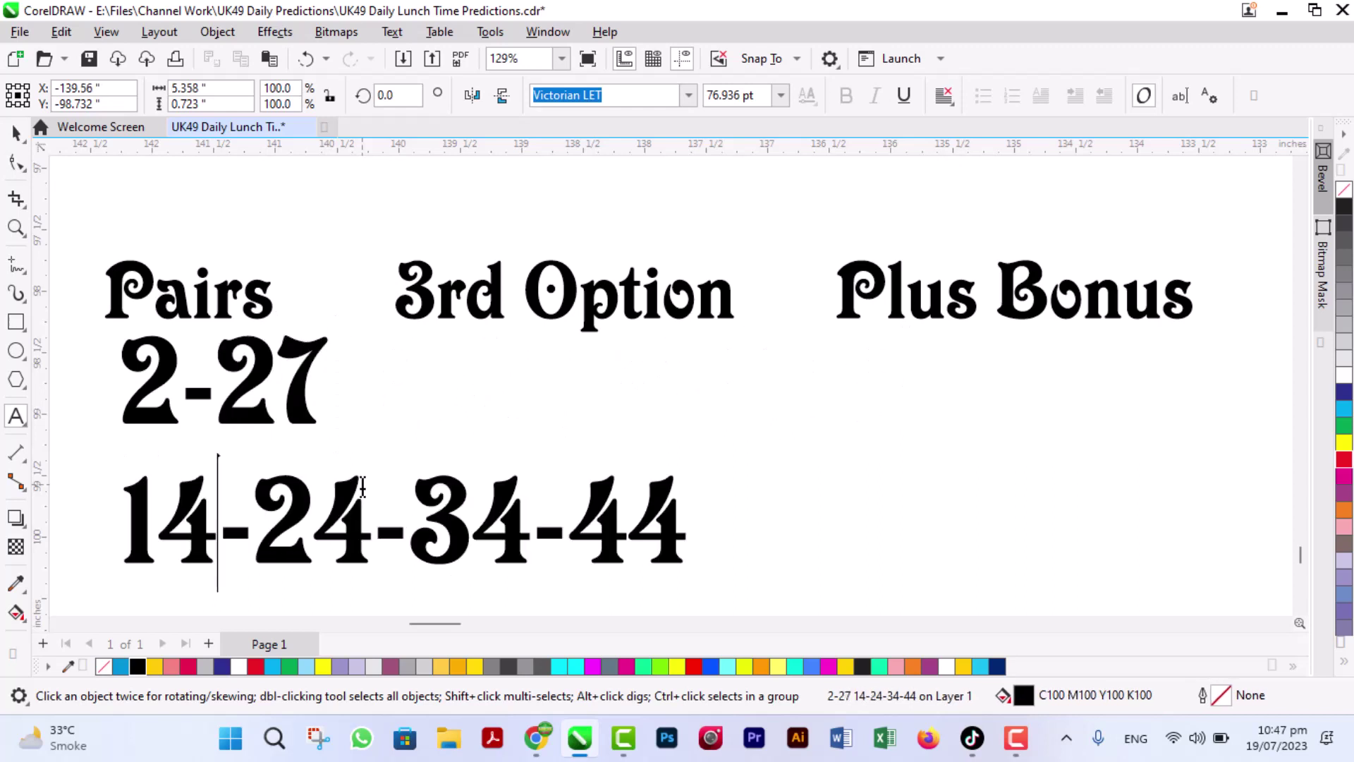
{"action": "key", "text": "Right"}
{"action": "type", "text": "30"}
{"action": "key", "text": "Return"}
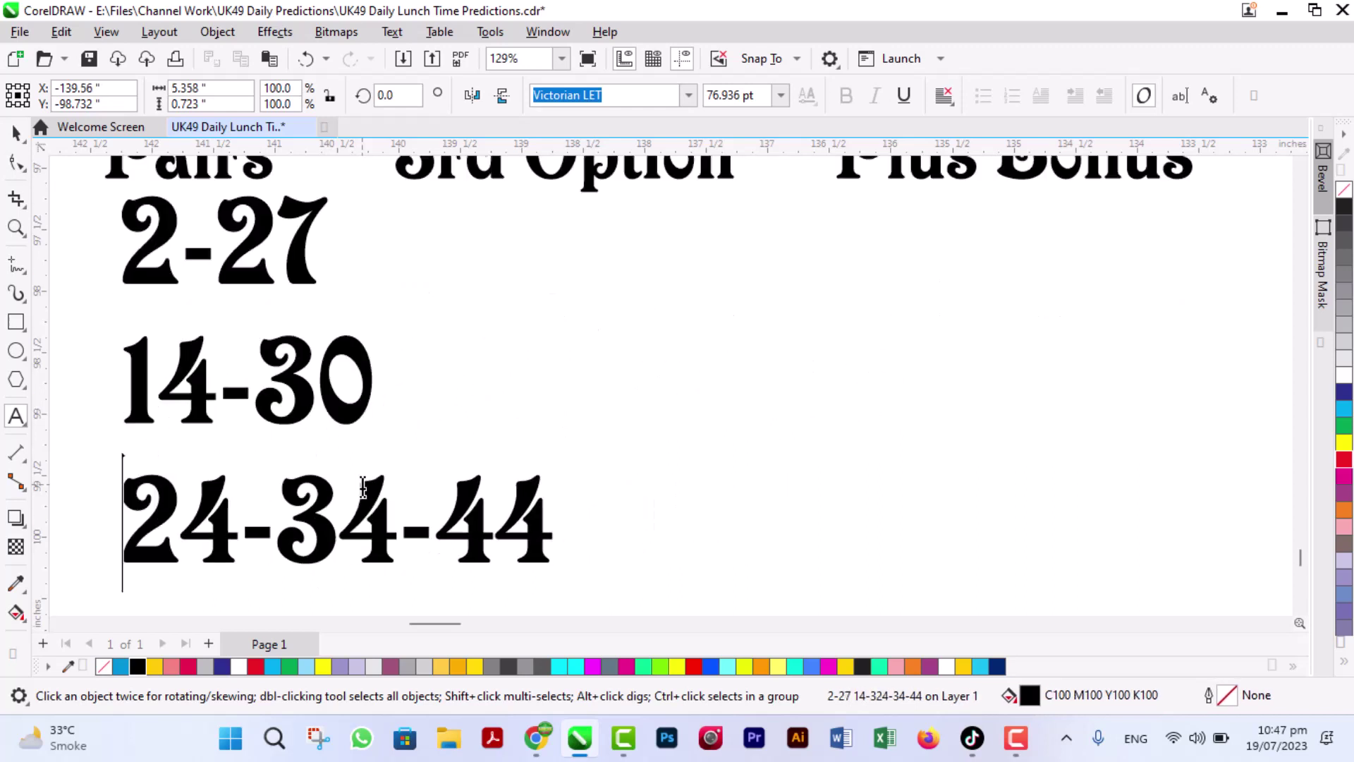
{"action": "key", "text": "Right"}
{"action": "key", "text": "Right"}
{"action": "key", "text": "Right"}
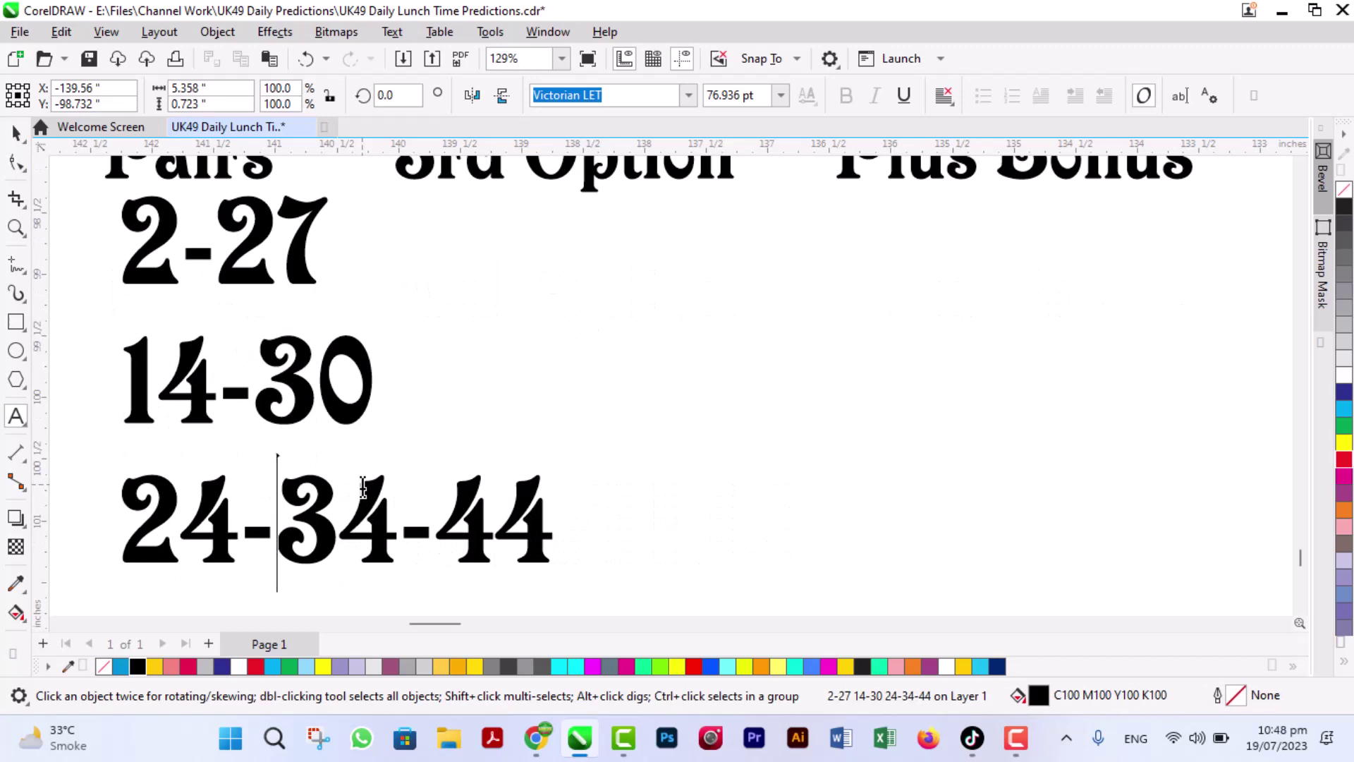
{"action": "type", "text": "42"}
{"action": "key", "text": "Return"}
Complete the last two rows of the pairs column as 34-11 and 44-8.
{"action": "key", "text": "Right"}
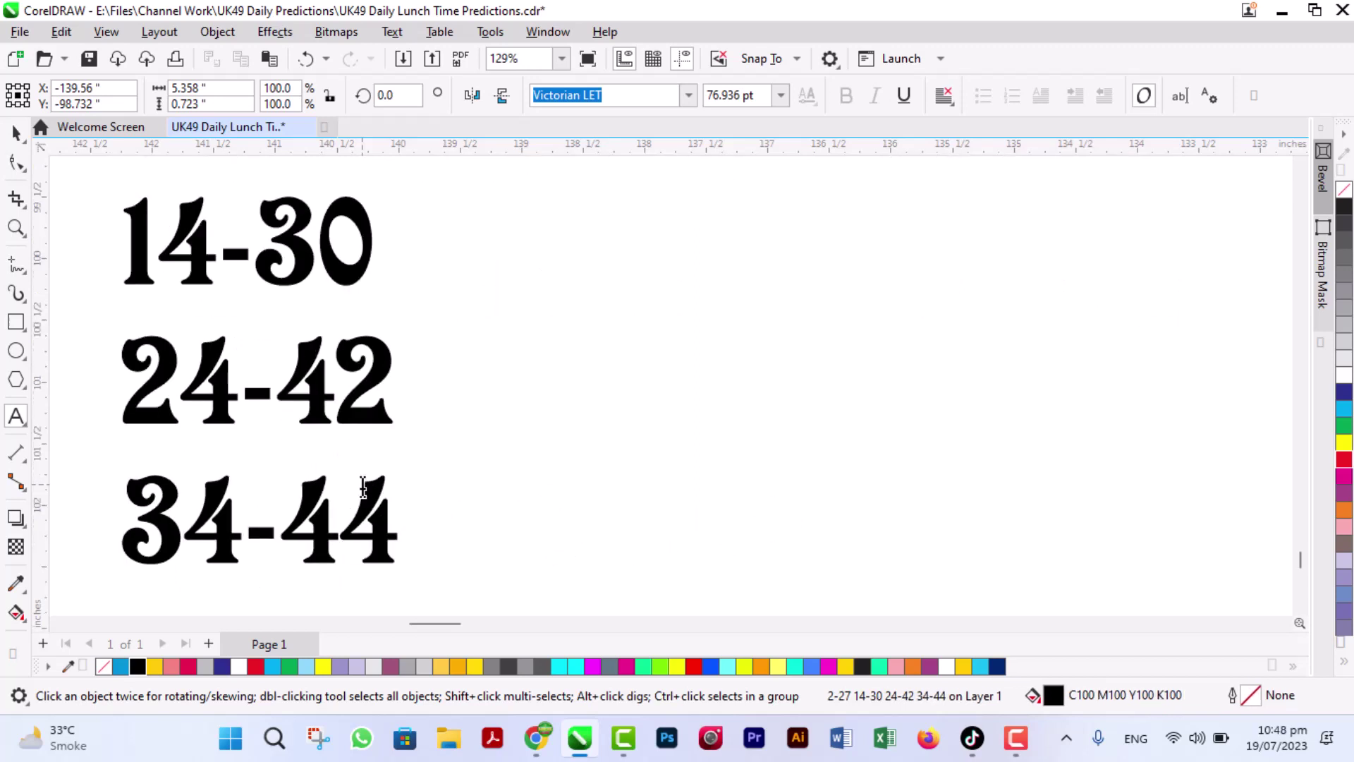
{"action": "type", "text": "11"}
{"action": "key", "text": "Return"}
{"action": "key", "text": "Right"}
{"action": "key", "text": "Right"}
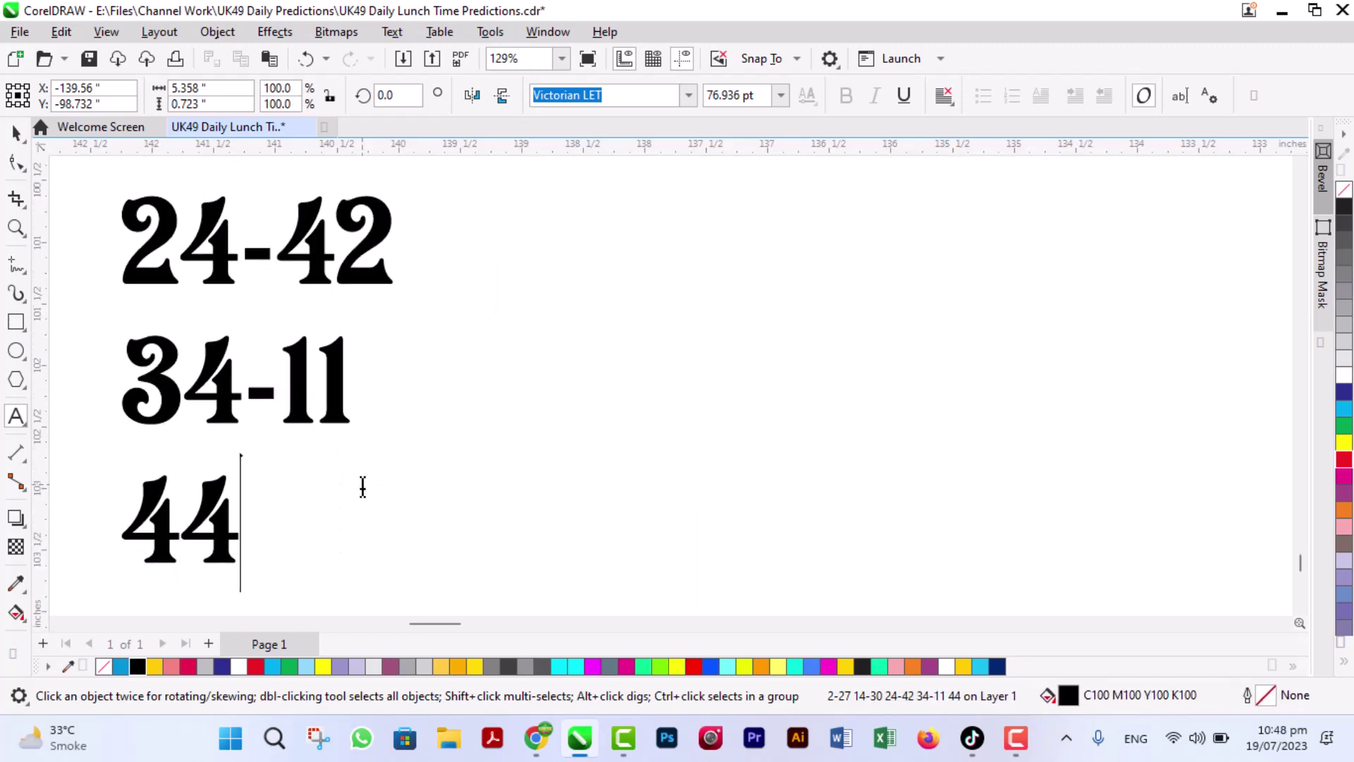
{"action": "type", "text": "-"}
{"action": "key", "text": "Escape"}
{"action": "type", "text": "8"}
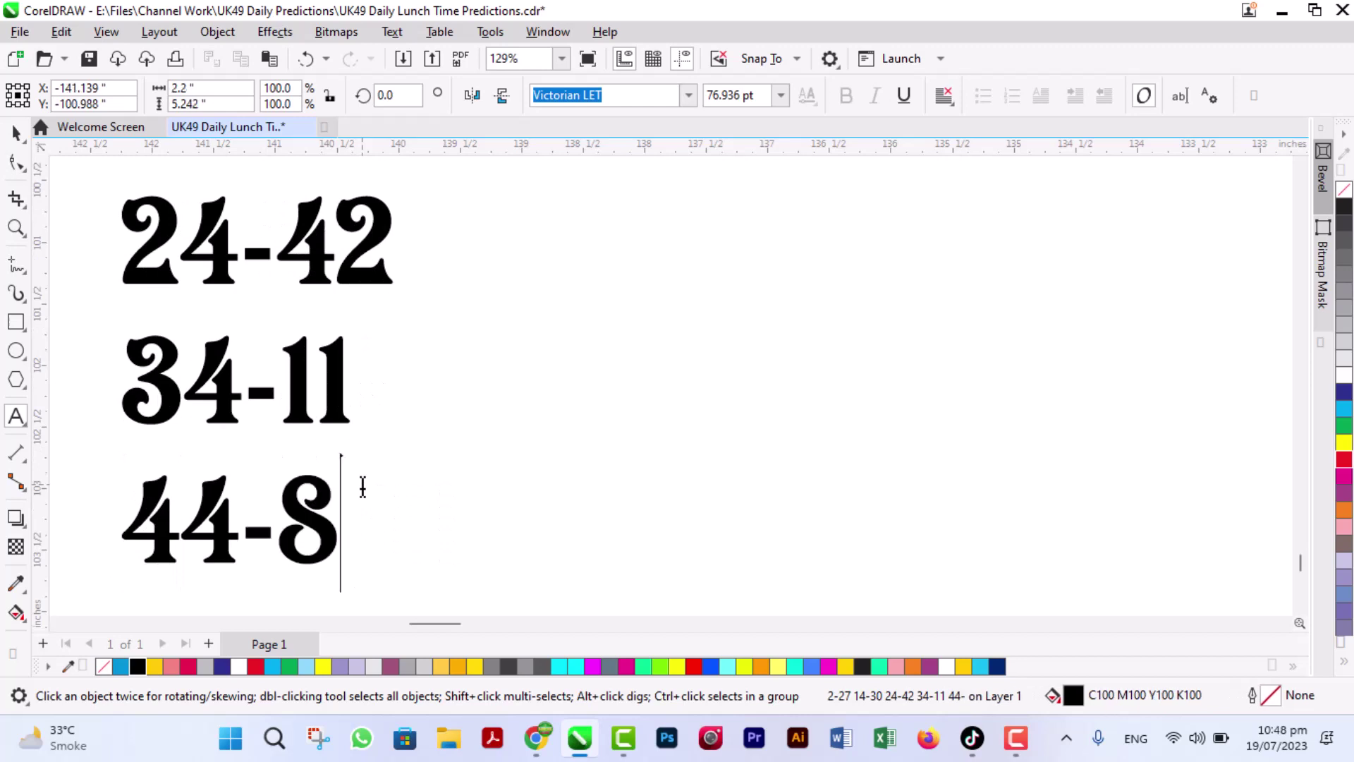
{"action": "key", "text": "Escape"}
Duplicate the pairs column to its right and fill the copy with dark blue (#002570).
{"action": "left_click_drag", "start_coordinate": [288, 518], "coordinate": [645, 519]}
{"action": "left_click", "coordinate": [997, 666]}
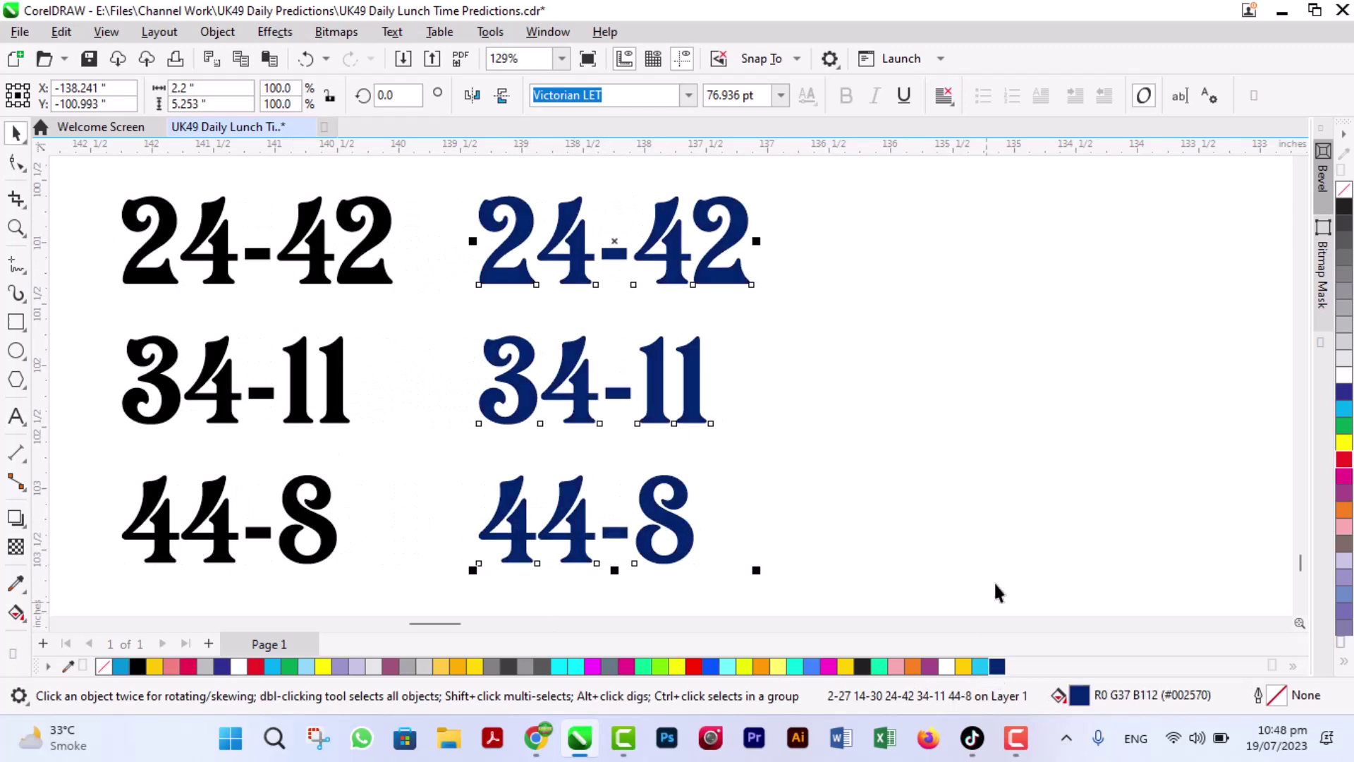
Replace the entire text of the blue column copy with a single 0 beneath "3rd Option".
{"action": "double_click", "coordinate": [701, 546]}
{"action": "key", "text": "ctrl+a"}
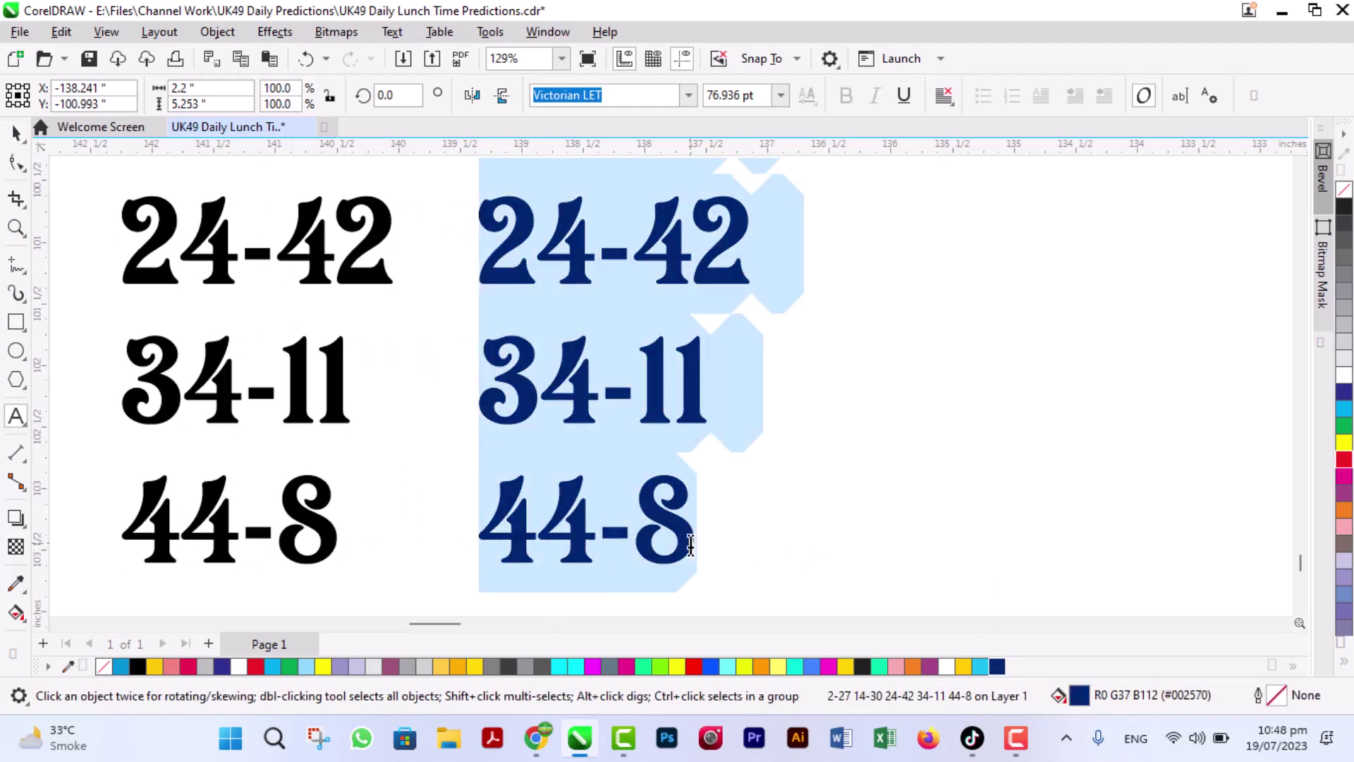
{"action": "type", "text": "0"}
{"action": "key", "text": "ctrl+space"}
{"action": "left_click", "coordinate": [1299, 166]}
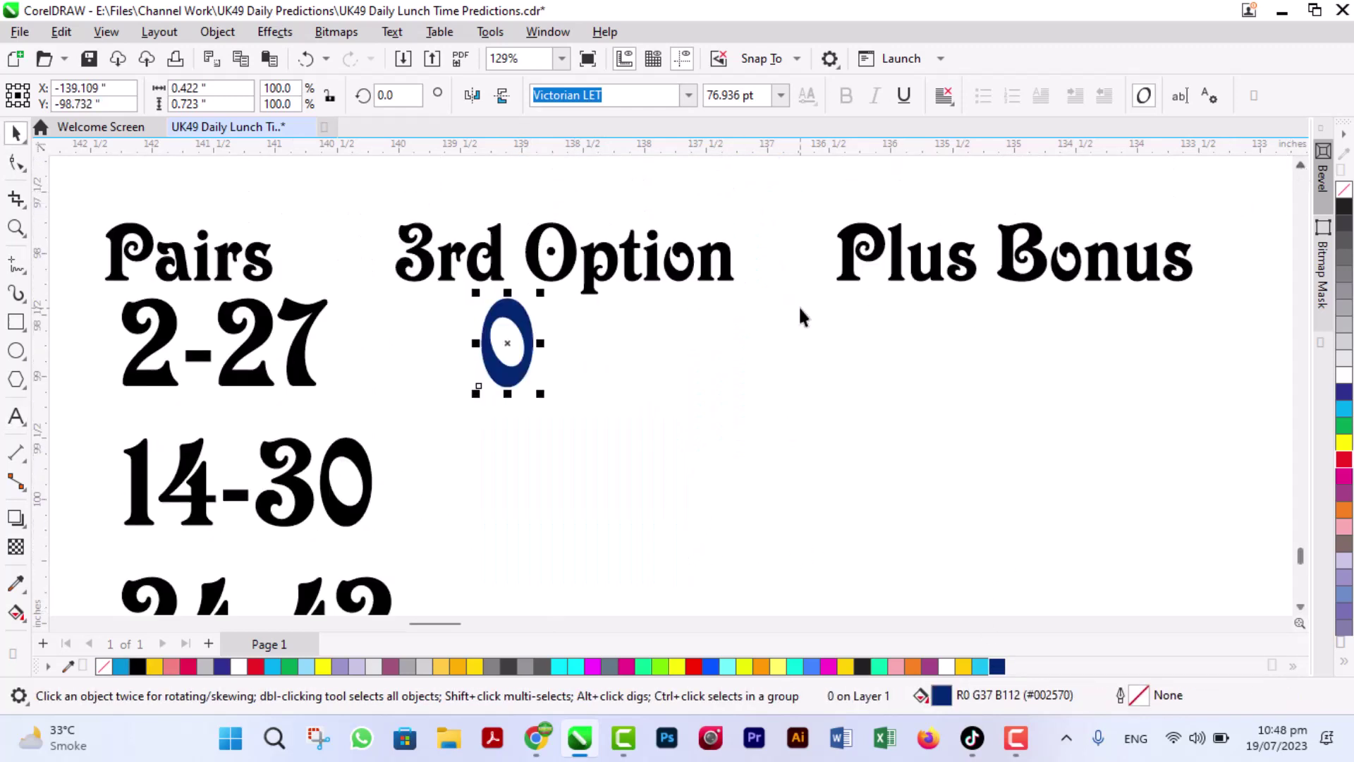
Duplicate the blue 0 beneath "Plus Bonus" and fill the one under "3rd Option" with red.
{"action": "left_click_drag", "start_coordinate": [529, 353], "coordinate": [991, 368]}
{"action": "right_click", "coordinate": [990, 368]}
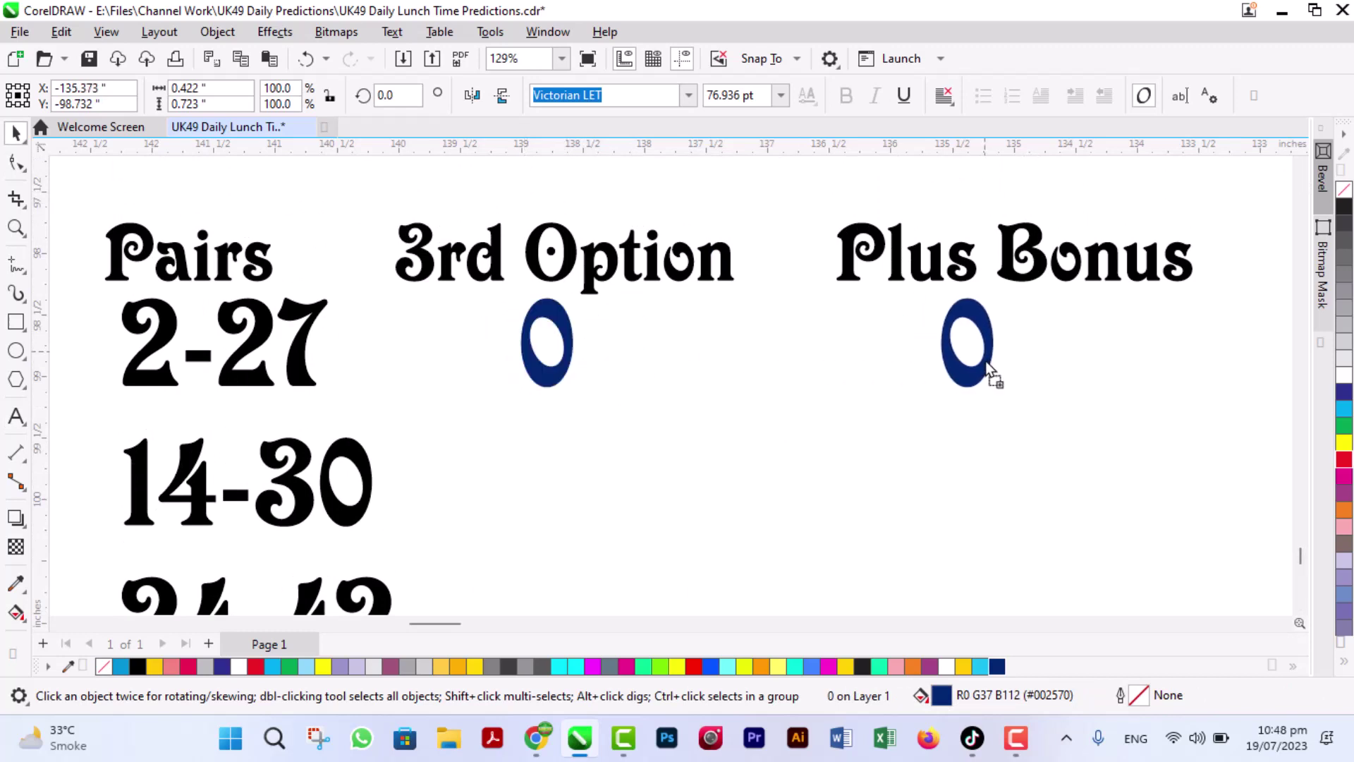
{"action": "left_click", "coordinate": [554, 374]}
{"action": "left_click", "coordinate": [1343, 459]}
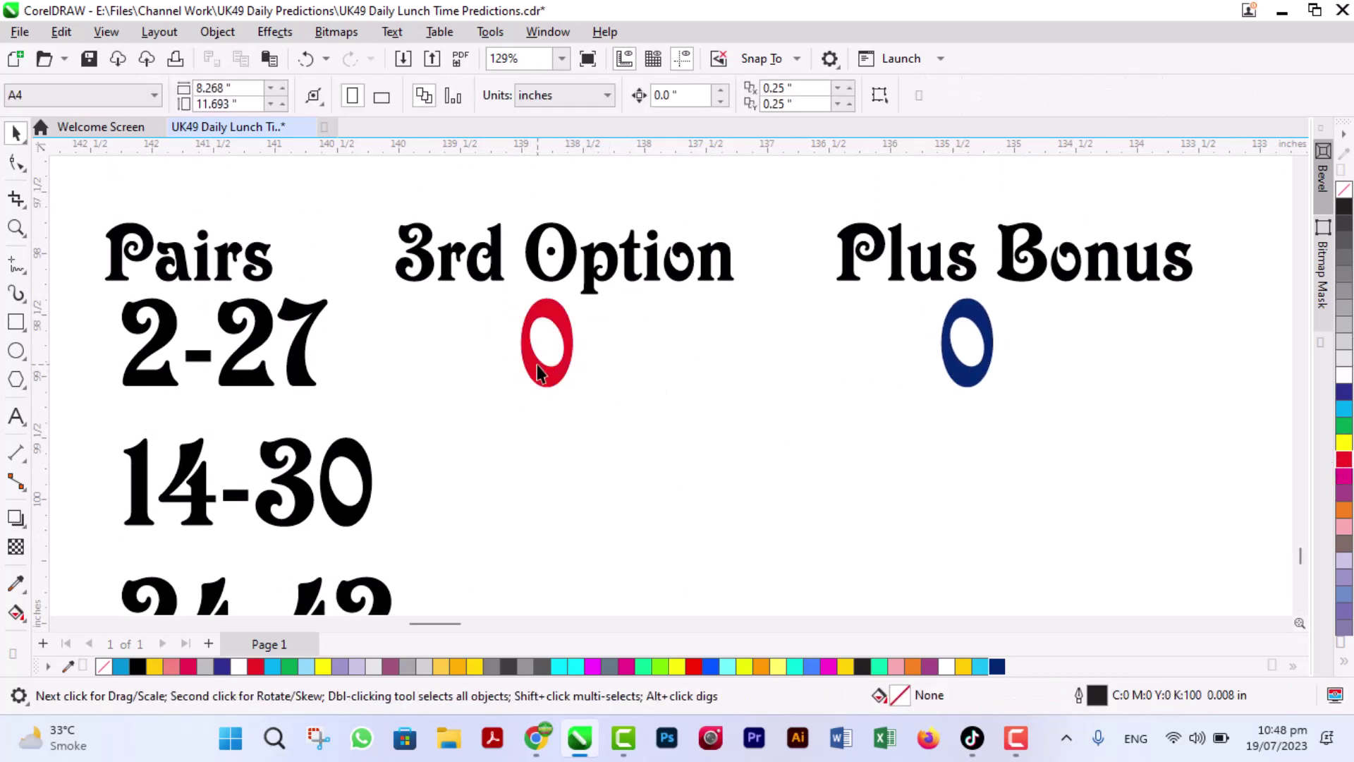
Replace the red 0 under "3rd Option" with 44 and enter 2 on the row below it.
{"action": "double_click", "coordinate": [536, 365]}
{"action": "double_click", "coordinate": [539, 365]}
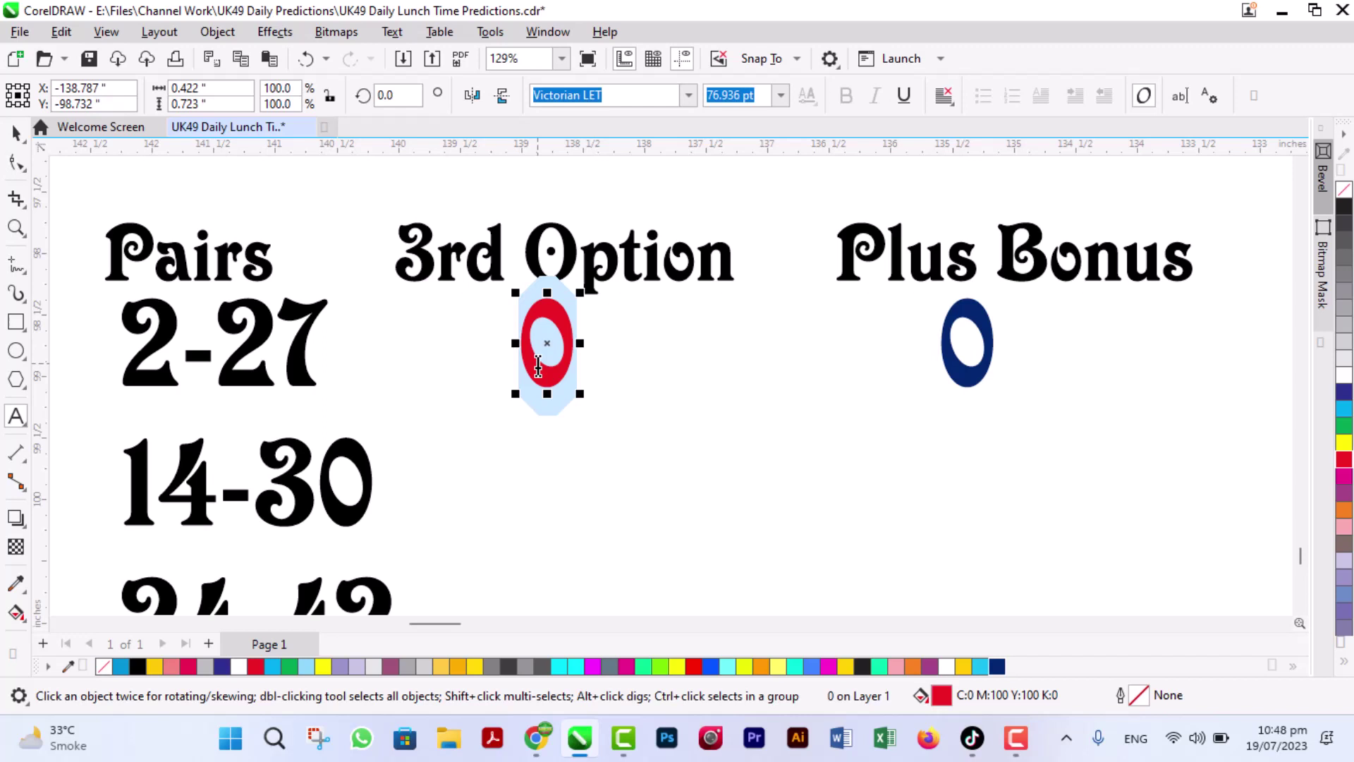
{"action": "type", "text": "44"}
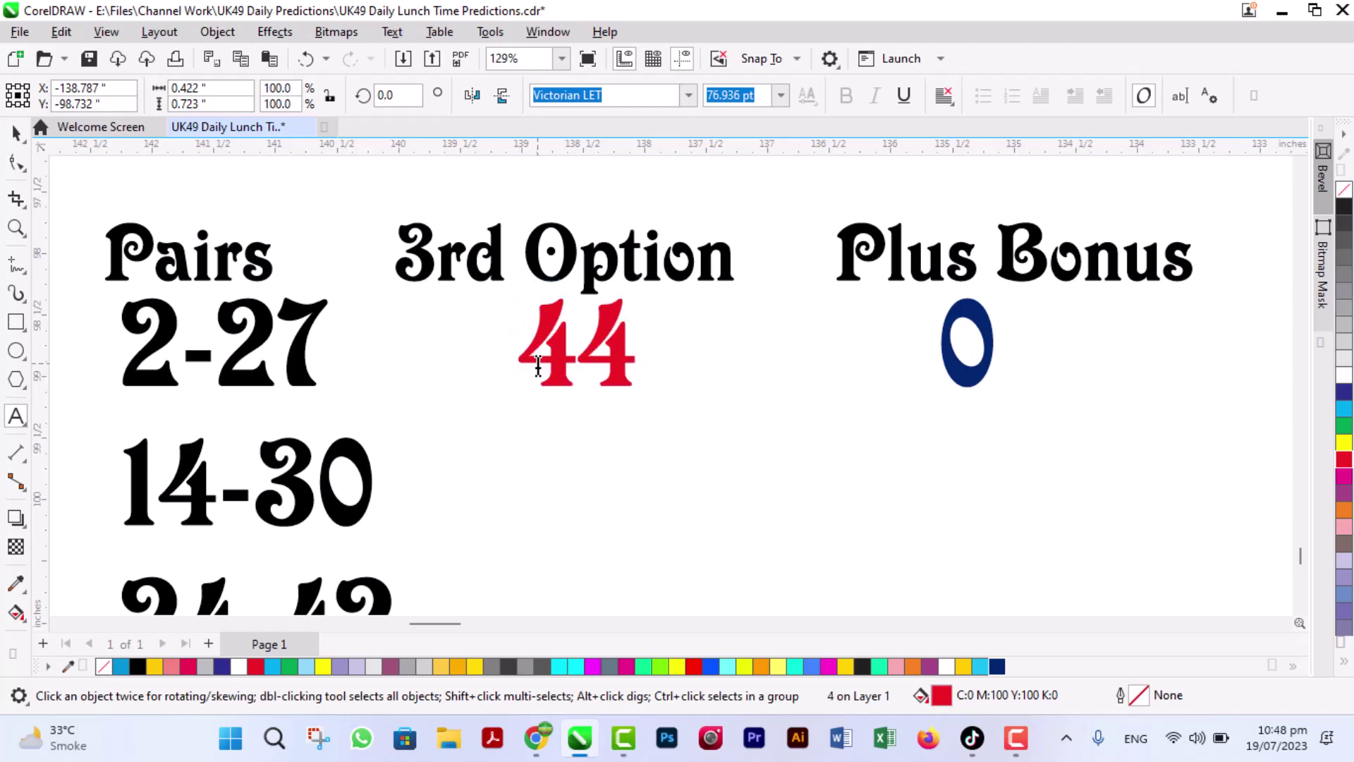
{"action": "key", "text": "Return"}
{"action": "type", "text": "8"}
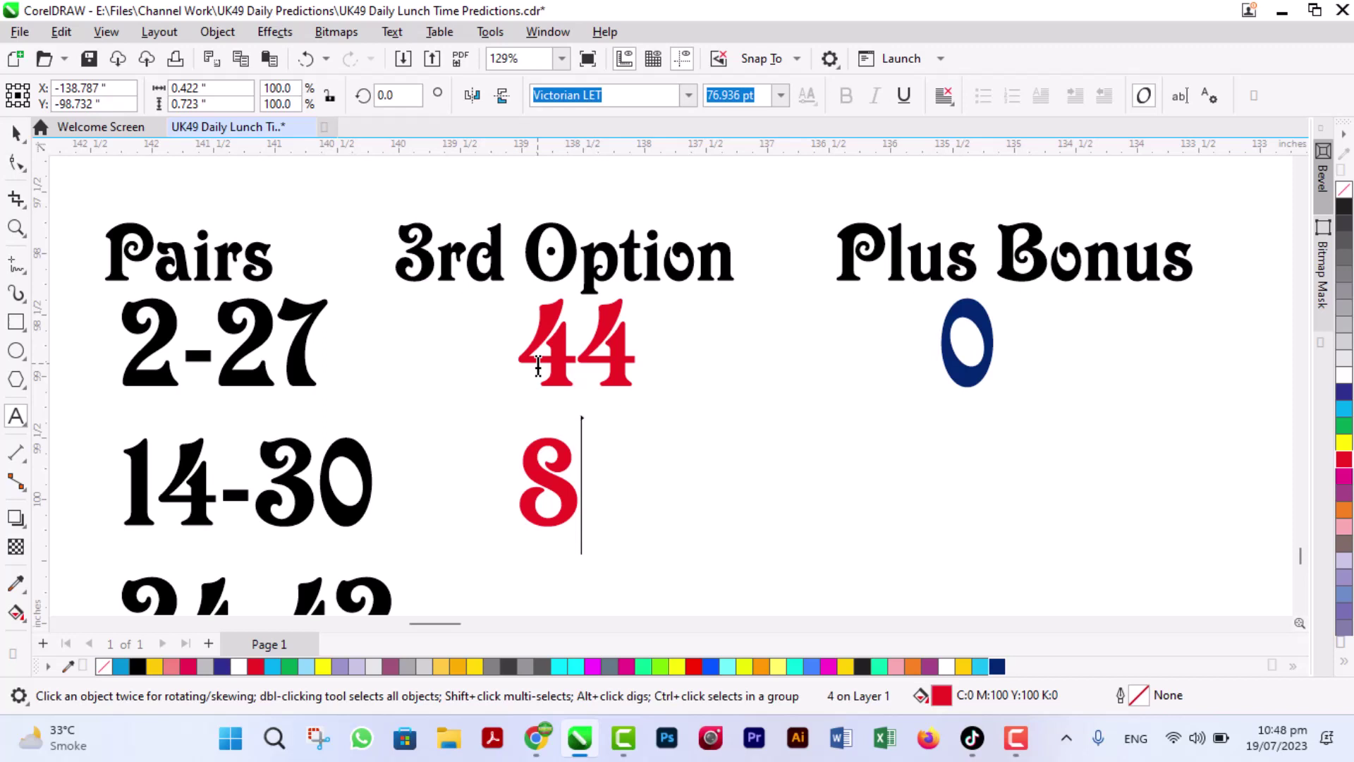
{"action": "key", "text": "BackSpace"}
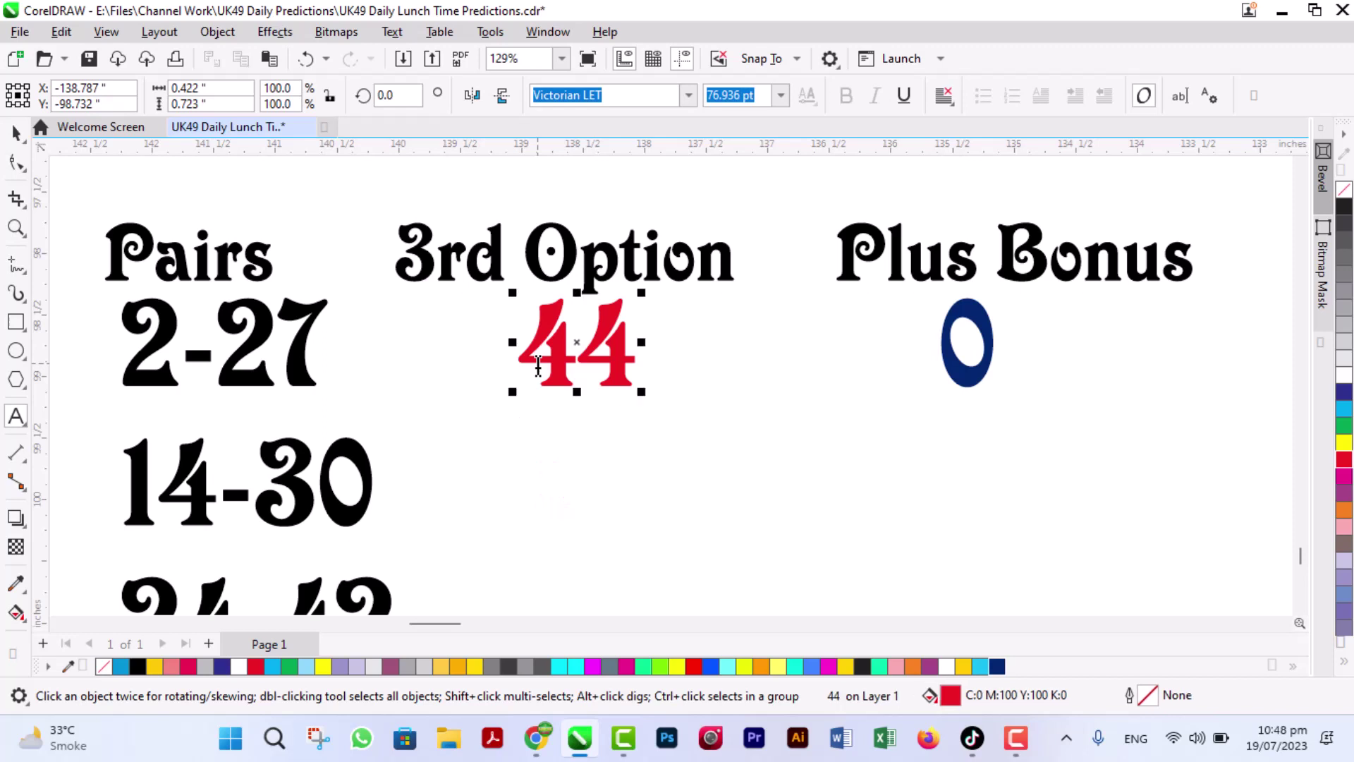
{"action": "type", "text": "2"}
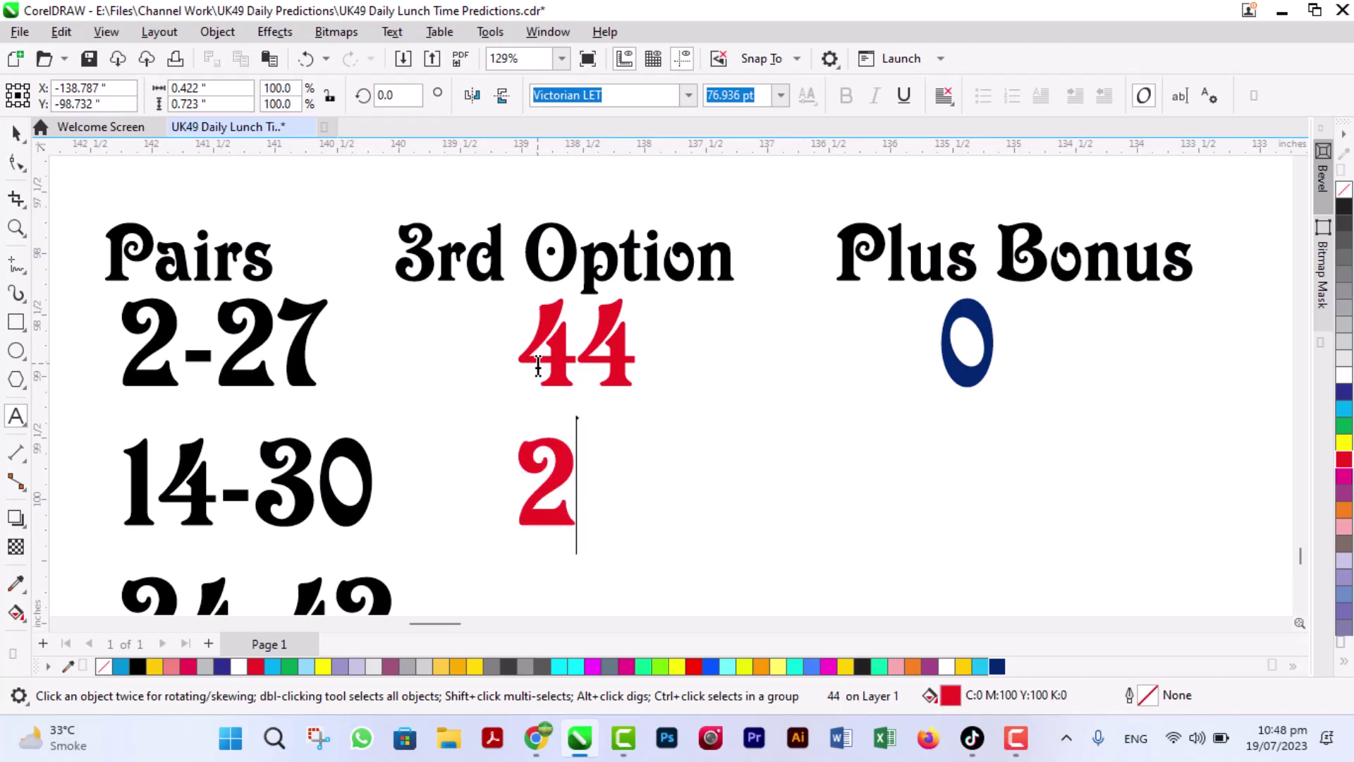
Complete the red "3rd Option" column with 14, 24 and 34 on separate rows.
{"action": "key", "text": "Return"}
{"action": "type", "text": "14"}
{"action": "key", "text": "Return"}
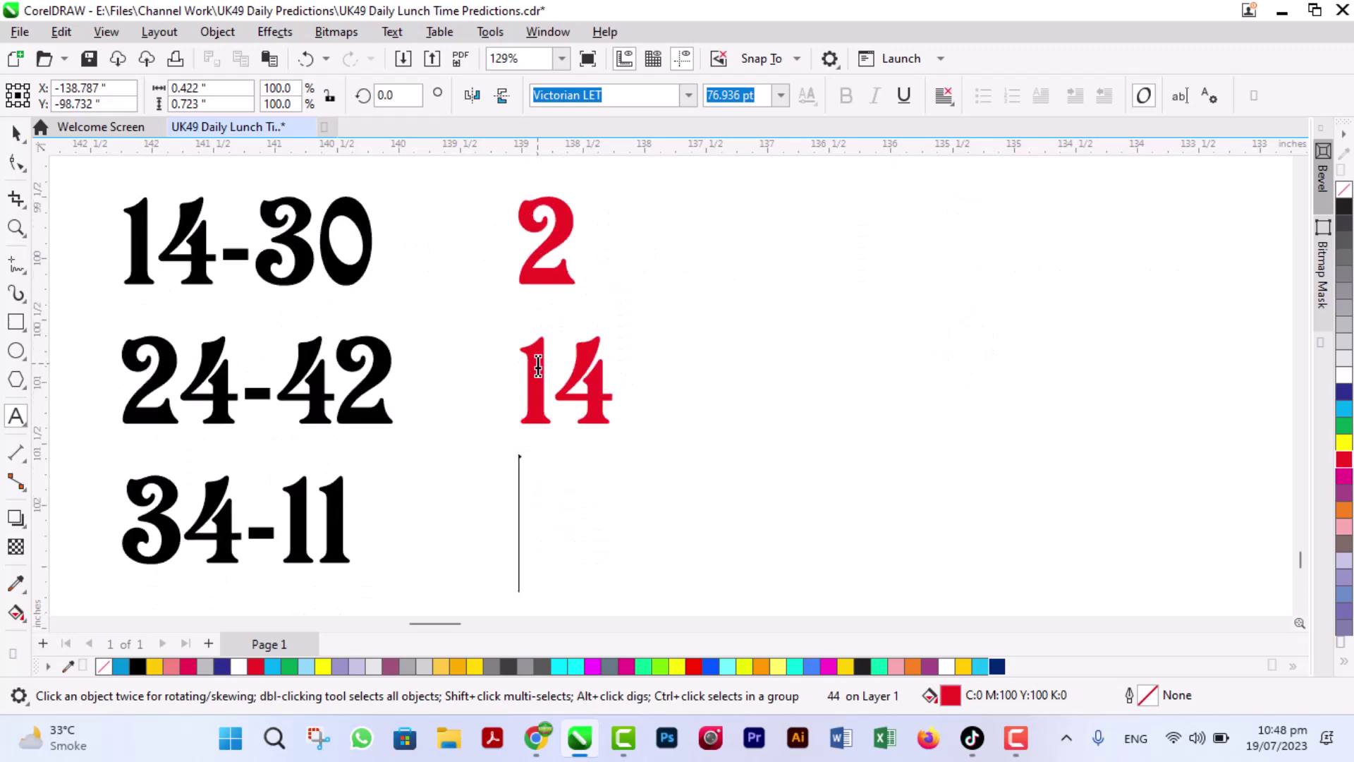
{"action": "type", "text": "24"}
{"action": "key", "text": "Return"}
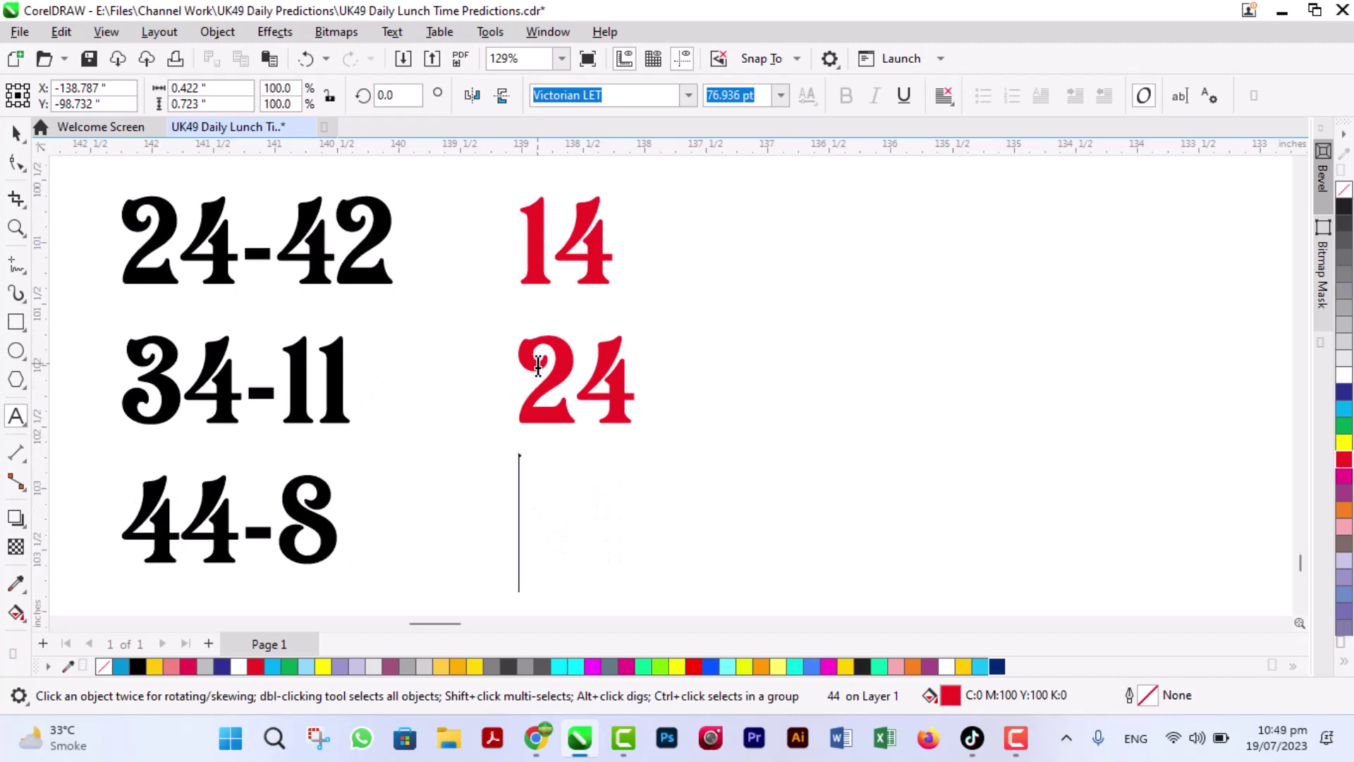
{"action": "type", "text": "34"}
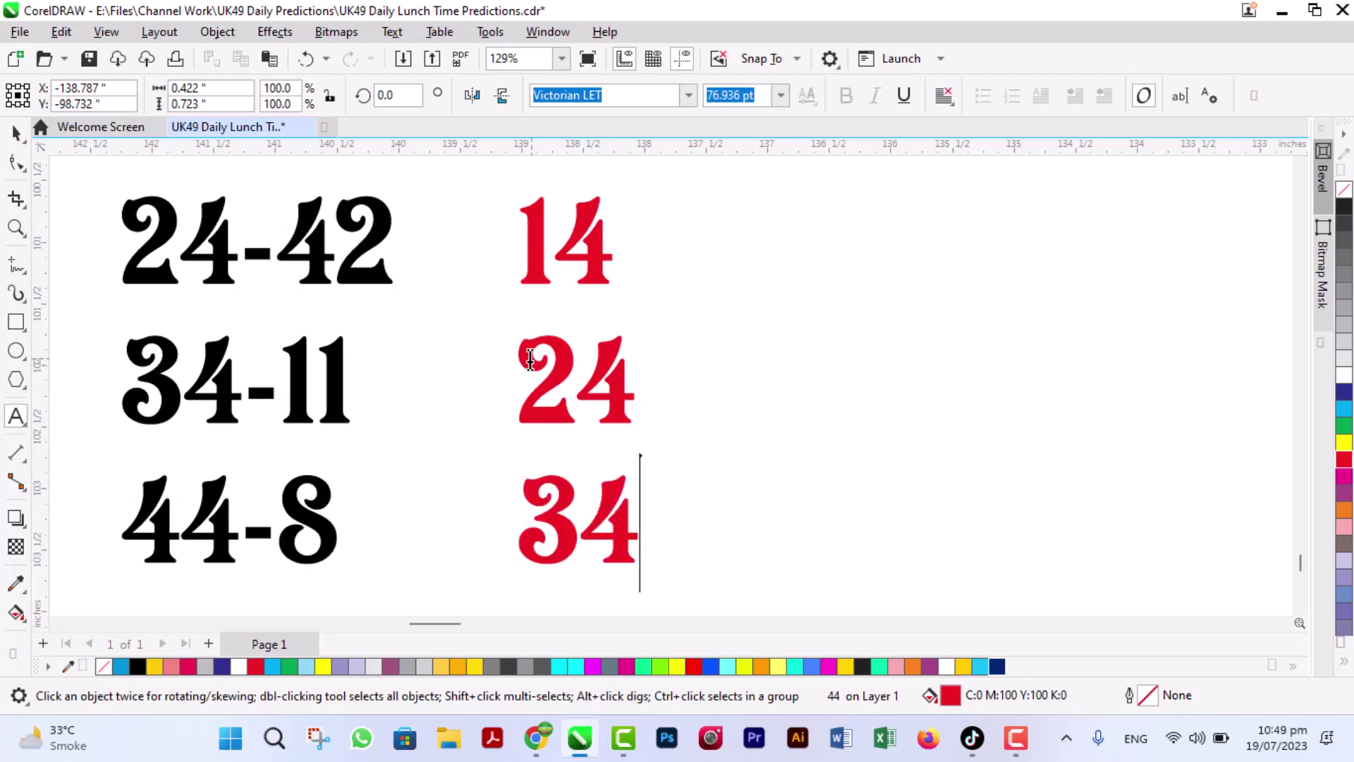
{"action": "key", "text": "ctrl+space"}
Replace the blue 0 under "Plus Bonus" with 7 and enter another 7 on the second row.
{"action": "scroll", "coordinate": [1304, 172], "scroll_direction": "up", "scroll_amount": 5}
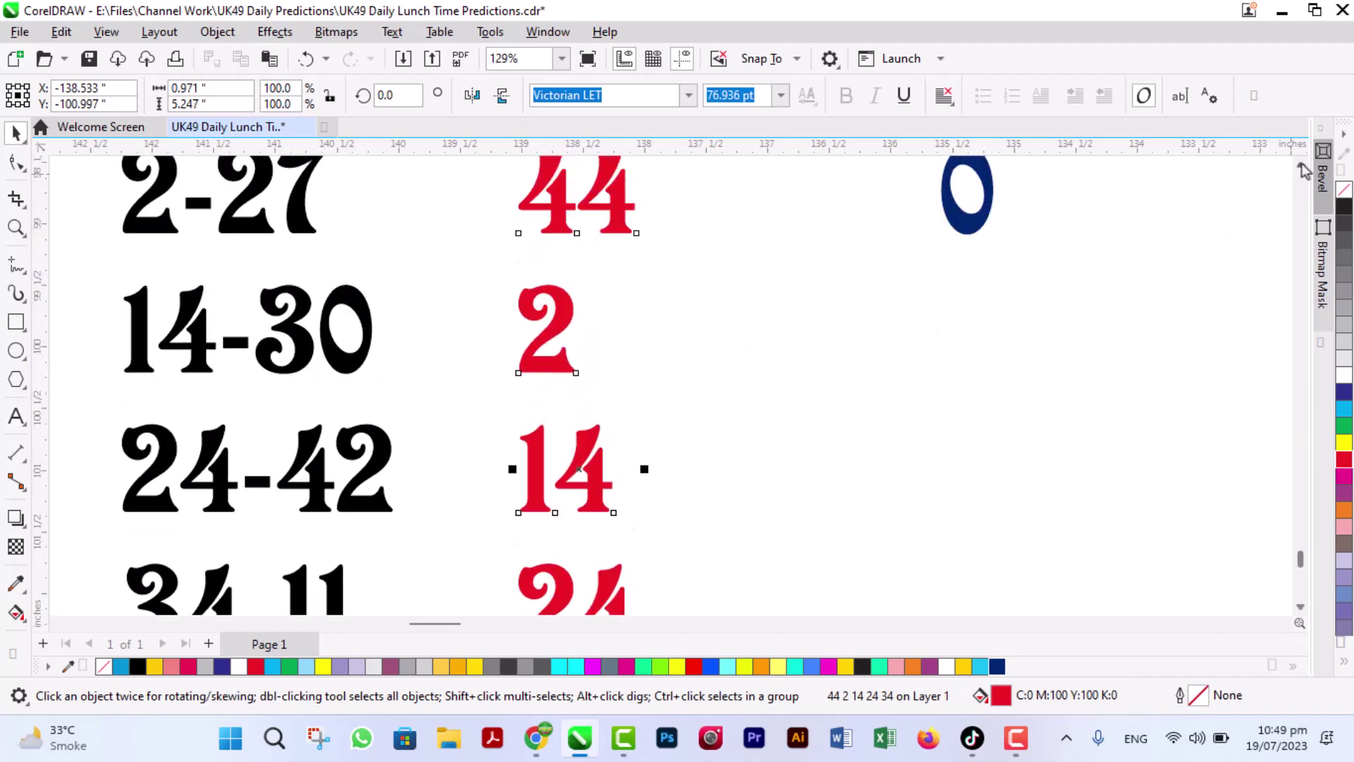
{"action": "scroll", "coordinate": [1304, 171], "scroll_direction": "up", "scroll_amount": 3}
{"action": "double_click", "coordinate": [981, 343]}
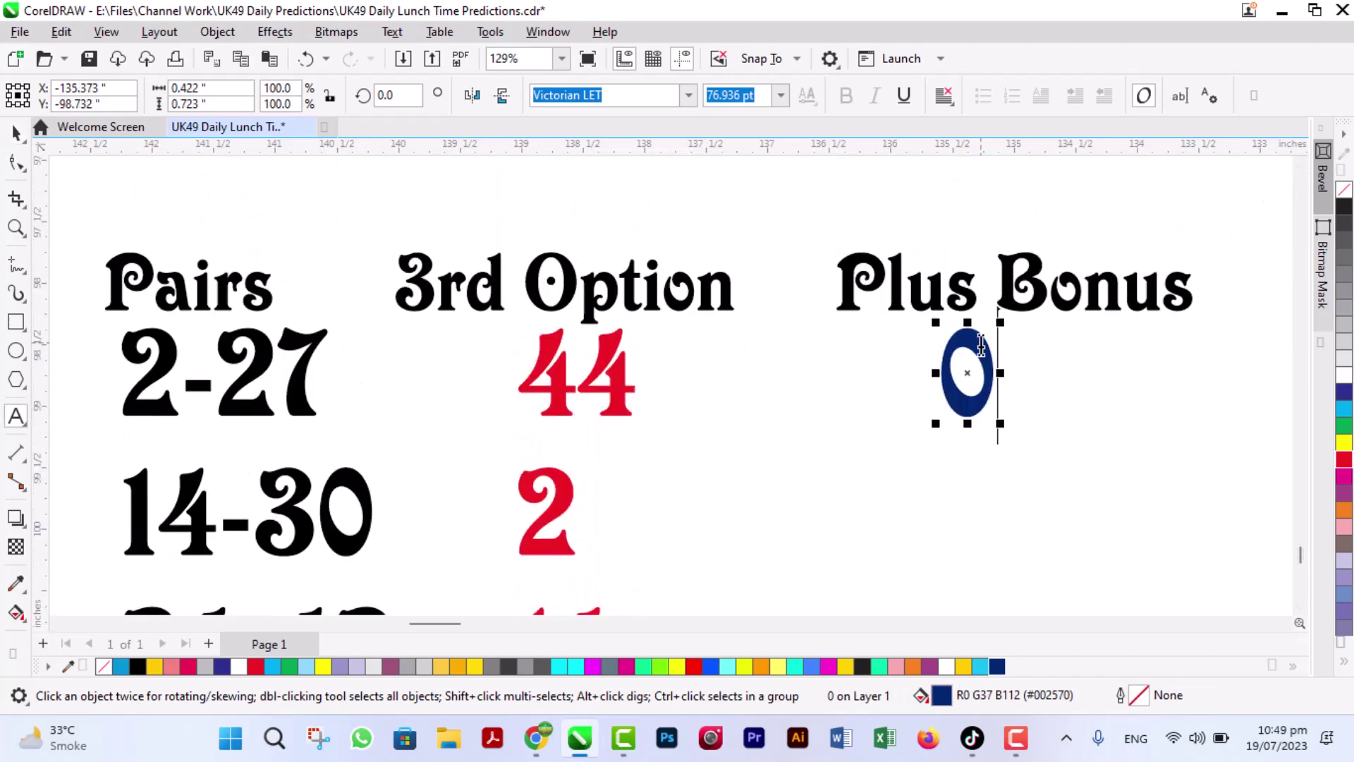
{"action": "double_click", "coordinate": [981, 344]}
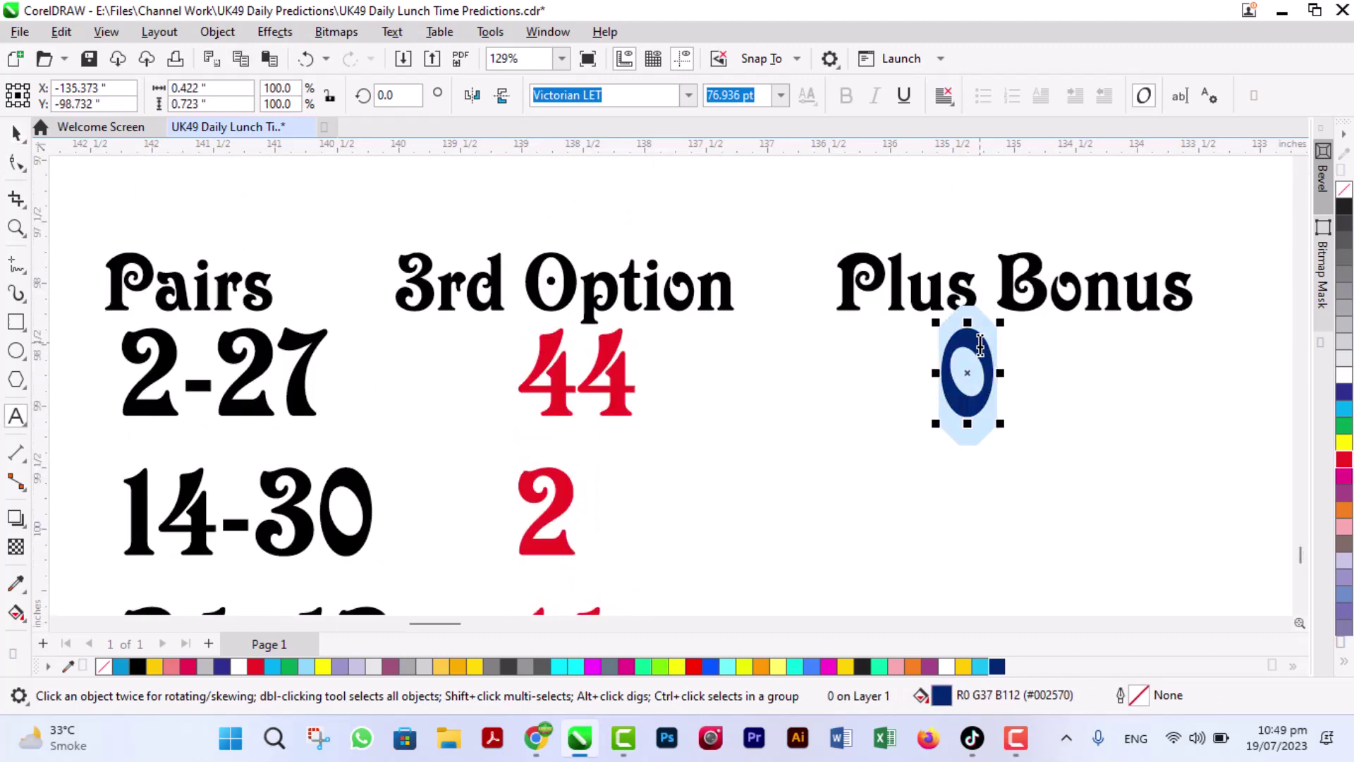
{"action": "type", "text": "7"}
{"action": "key", "text": "Return"}
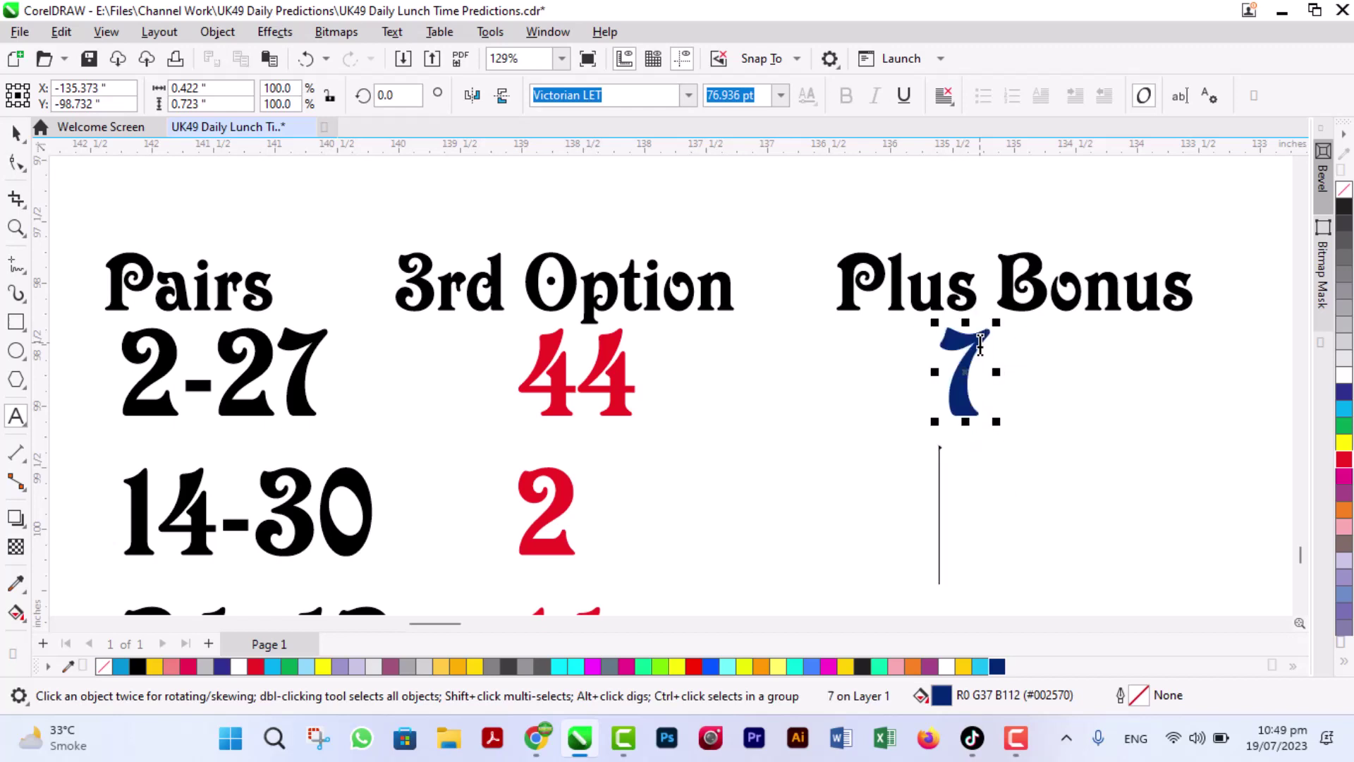
{"action": "type", "text": "7"}
{"action": "key", "text": "Return"}
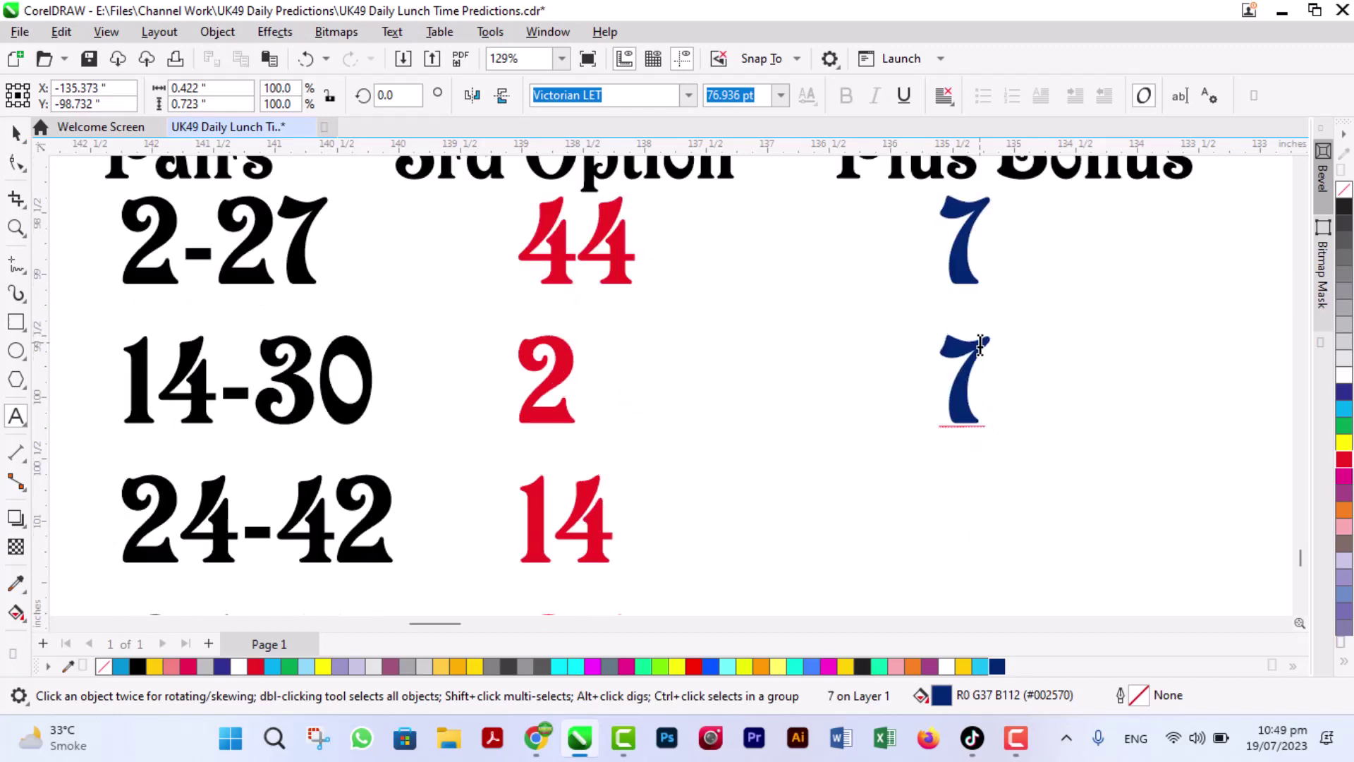
Complete the blue "Plus Bonus" column with 18, 18 and 7 on the last three rows and deselect it.
{"action": "type", "text": "18"}
{"action": "key", "text": "Return"}
{"action": "type", "text": "18"}
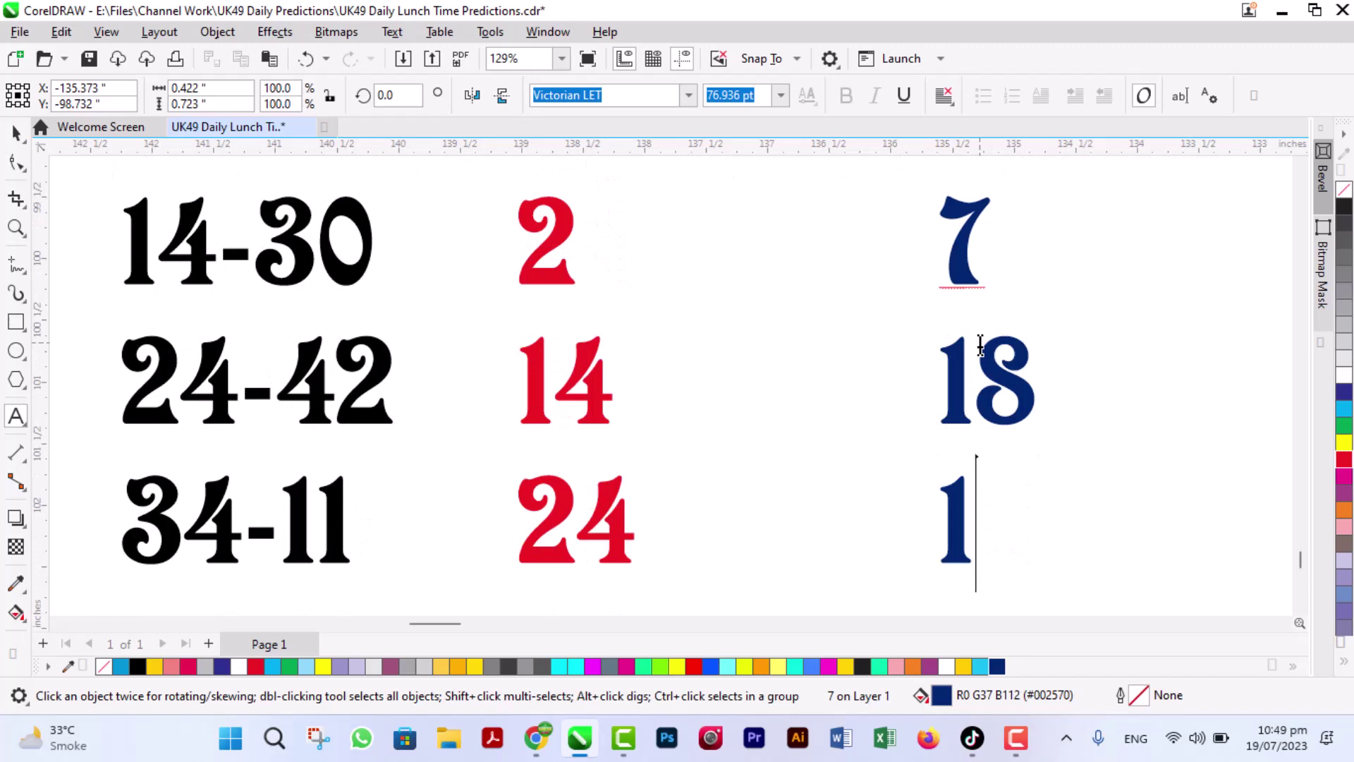
{"action": "key", "text": "Return"}
{"action": "type", "text": "7"}
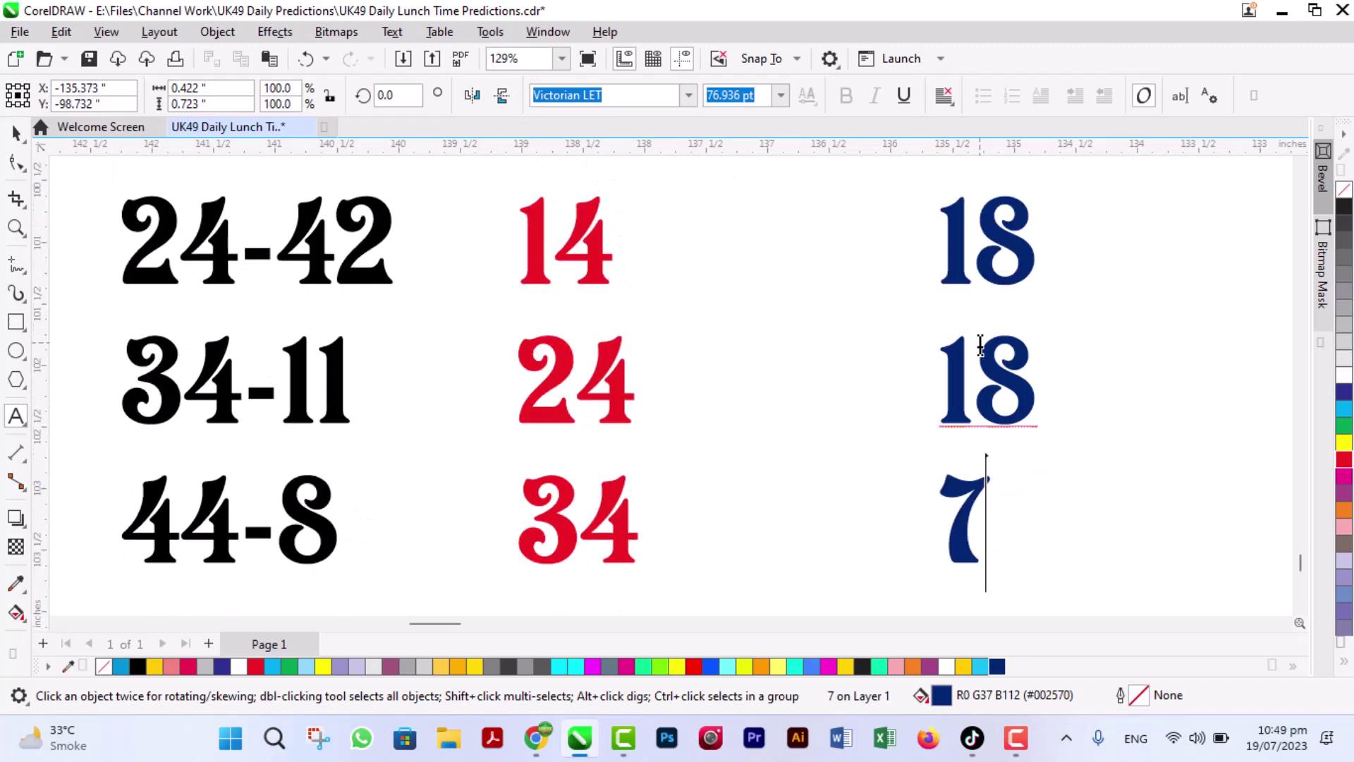
{"action": "key", "text": "Escape"}
{"action": "key", "text": "Escape"}
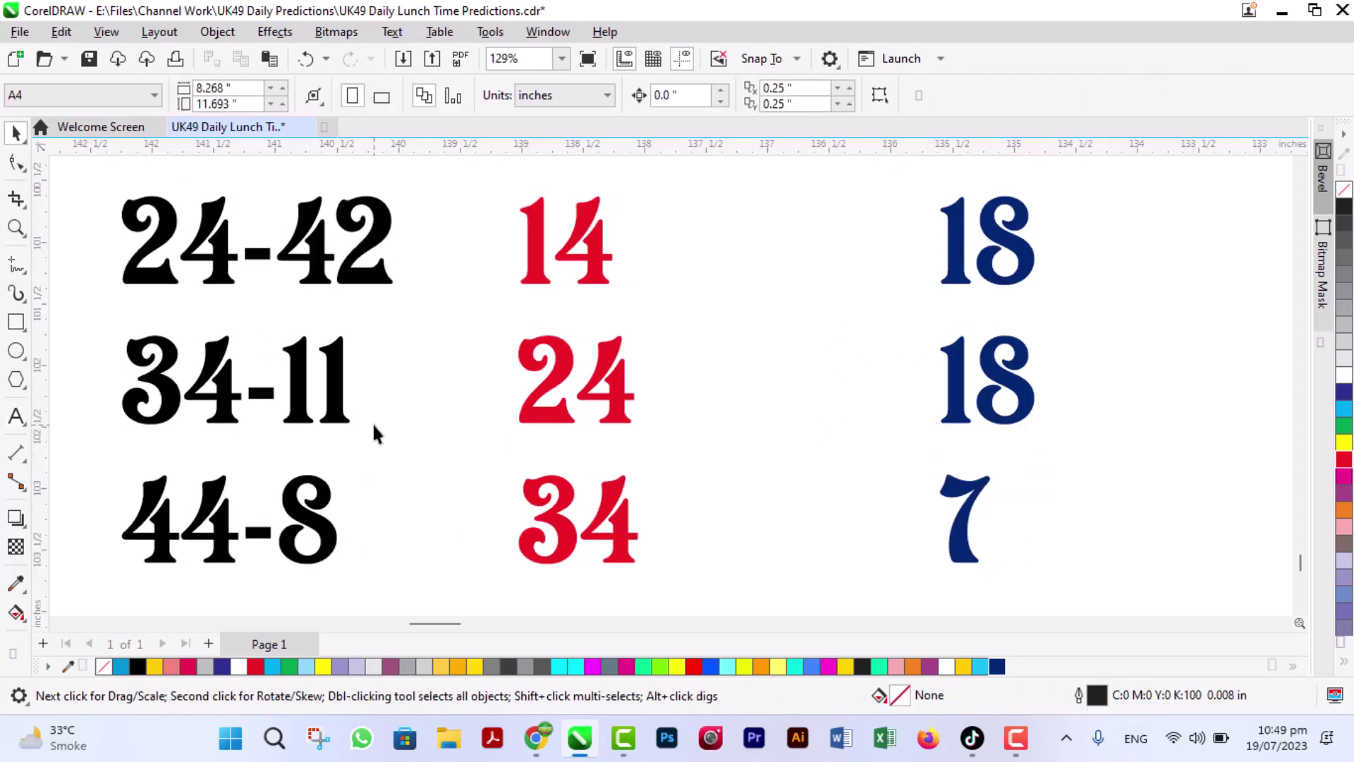
Draw a rectangle about 8.08 by 1.15 inches around the 44-8, 34, 7 row.
{"action": "left_click", "coordinate": [16, 322]}
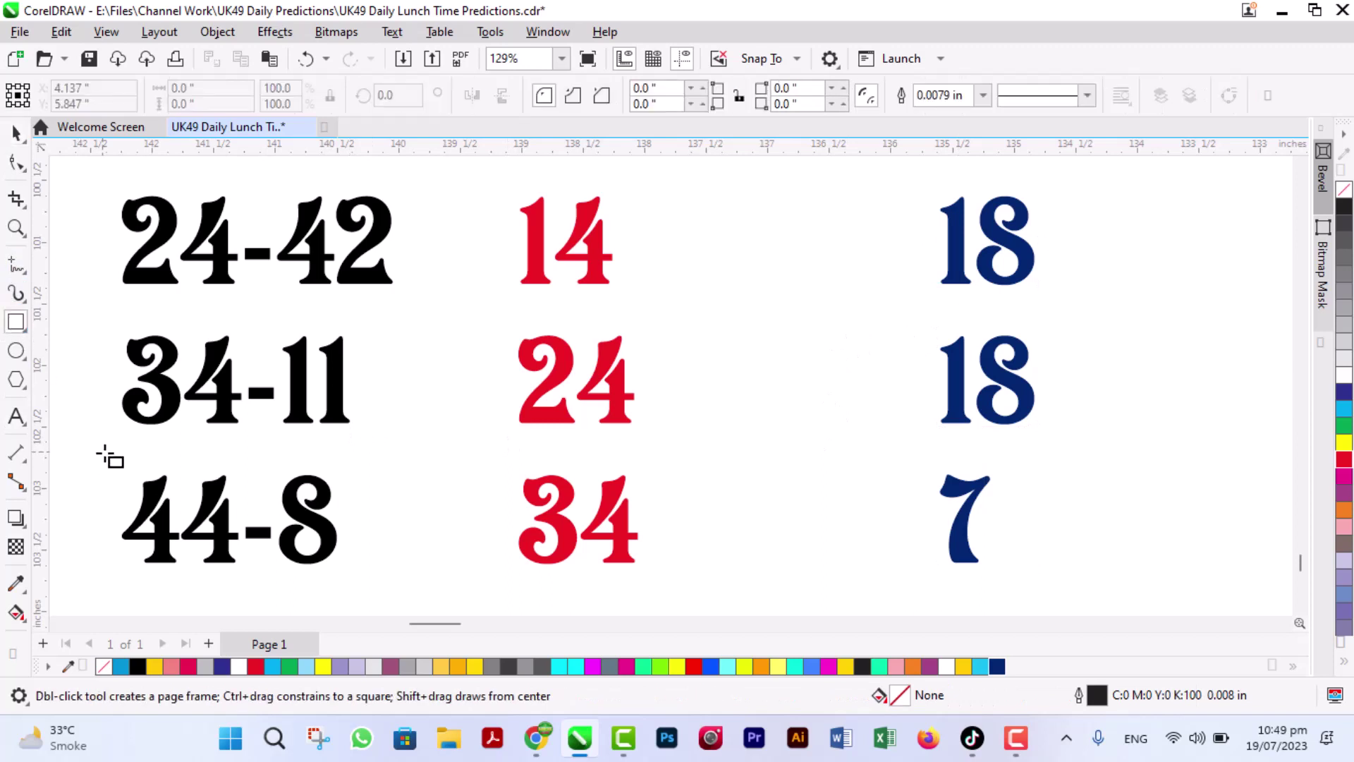
{"action": "left_click_drag", "start_coordinate": [107, 454], "coordinate": [1098, 575]}
{"action": "key", "text": "space"}
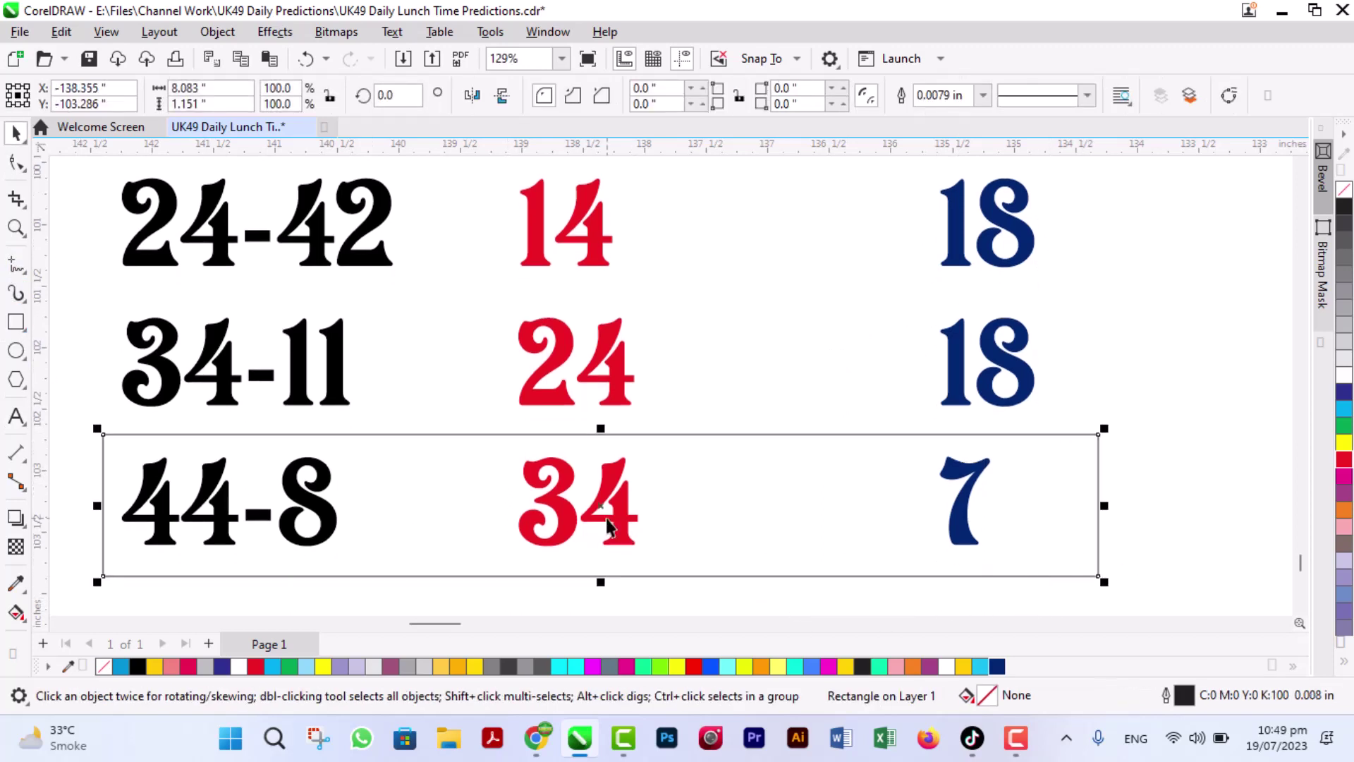
Duplicate the row rectangle upward around the 24-42 row and the 2-27 row.
{"action": "left_click_drag", "start_coordinate": [598, 506], "coordinate": [589, 227]}
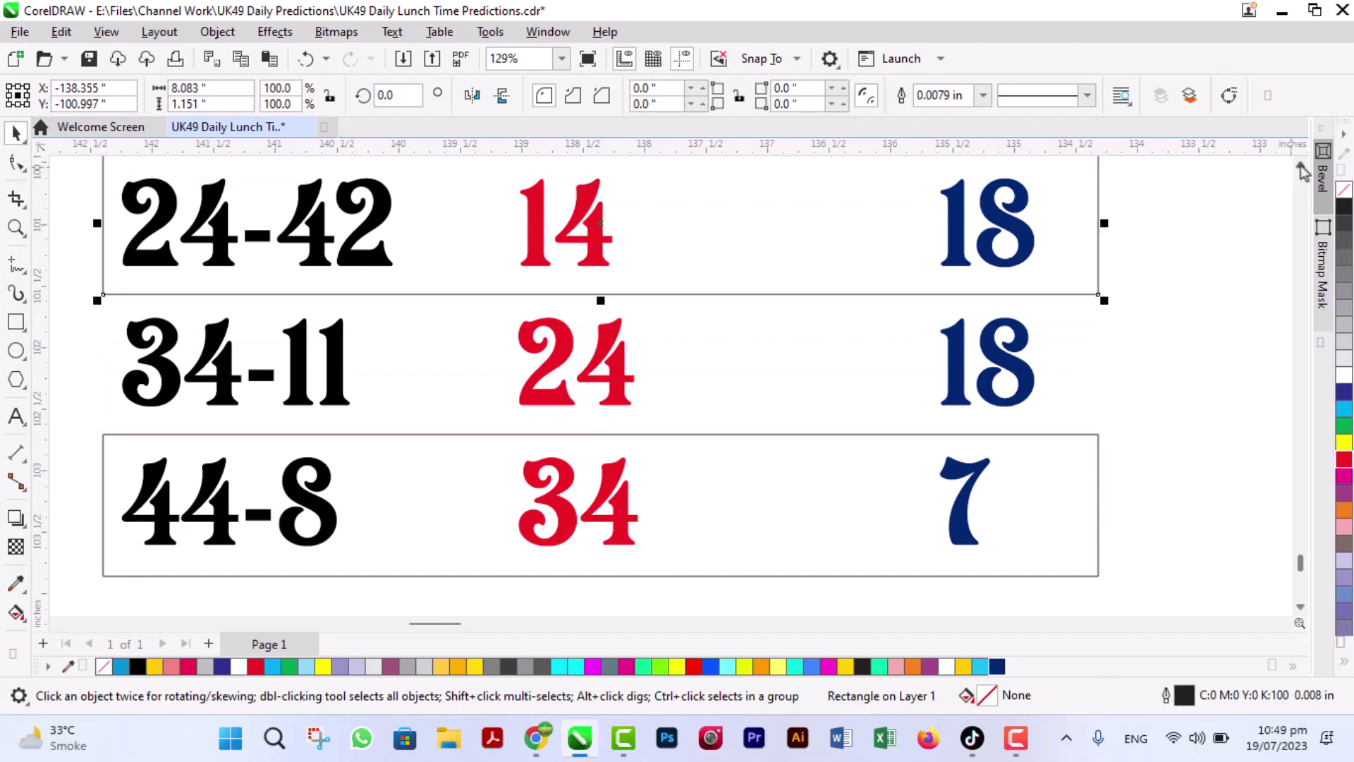
{"action": "scroll", "coordinate": [1282, 172], "scroll_direction": "up", "scroll_amount": 3}
{"action": "left_click_drag", "start_coordinate": [598, 526], "coordinate": [647, 249]}
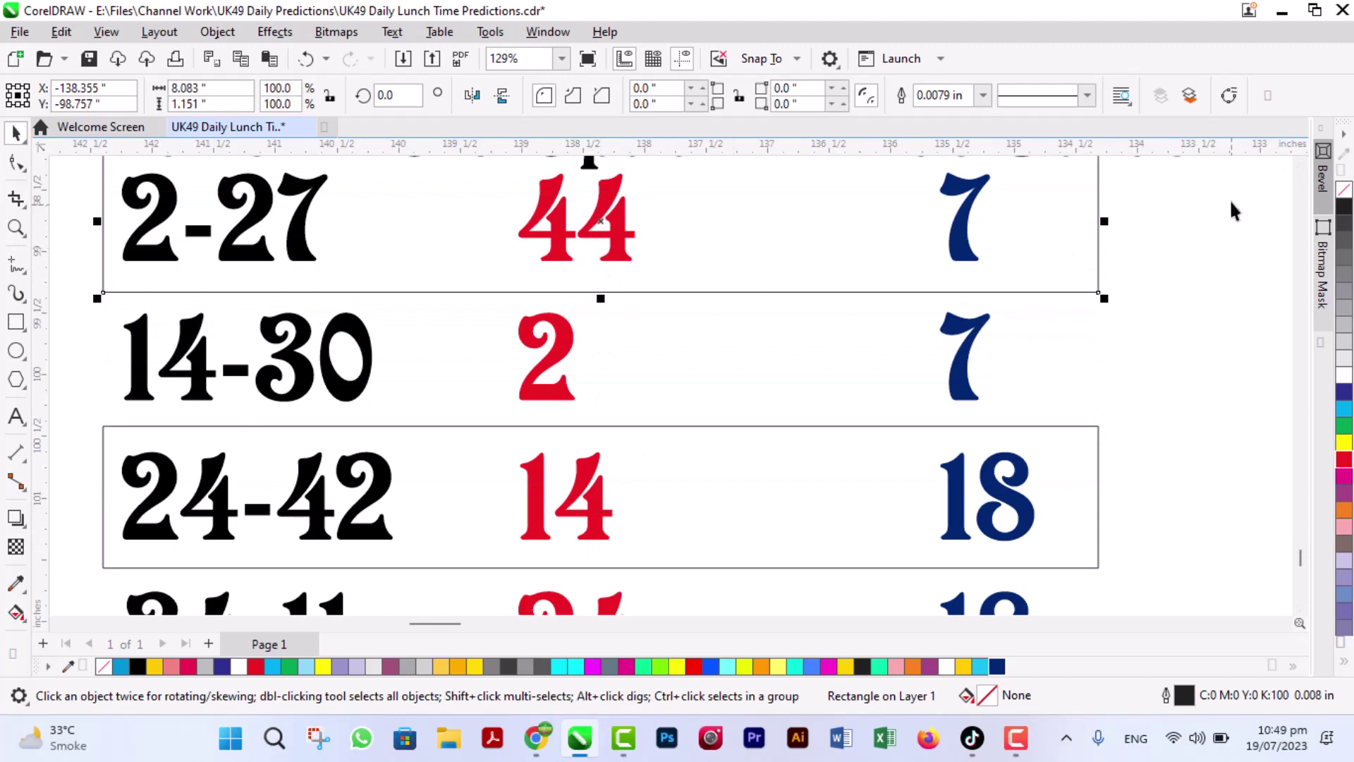
{"action": "scroll", "coordinate": [1303, 168], "scroll_direction": "up", "scroll_amount": 2}
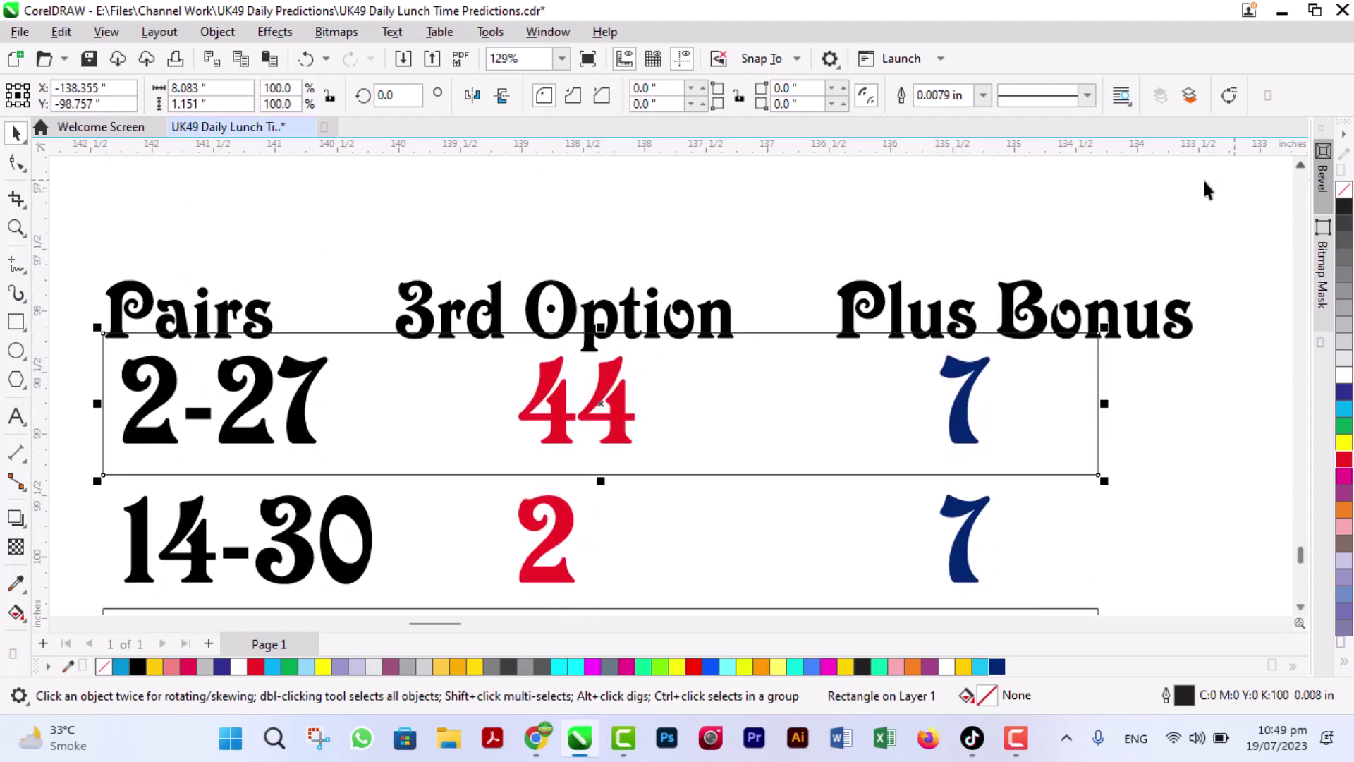